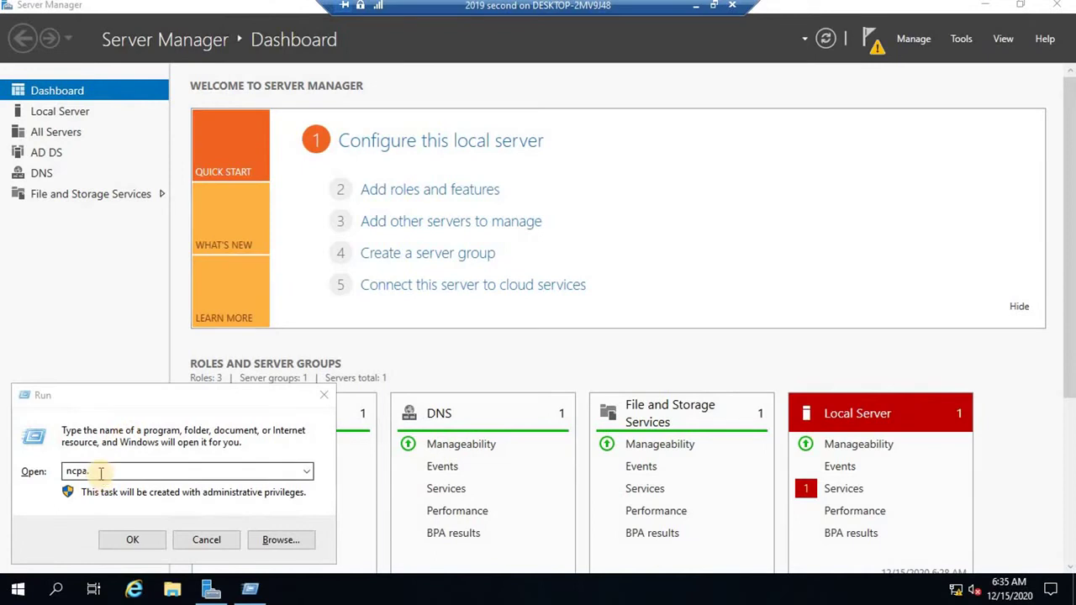
Open Network Connections with ncpa.cpl and bring up the Ethernet adapter's properties.
click(100, 472)
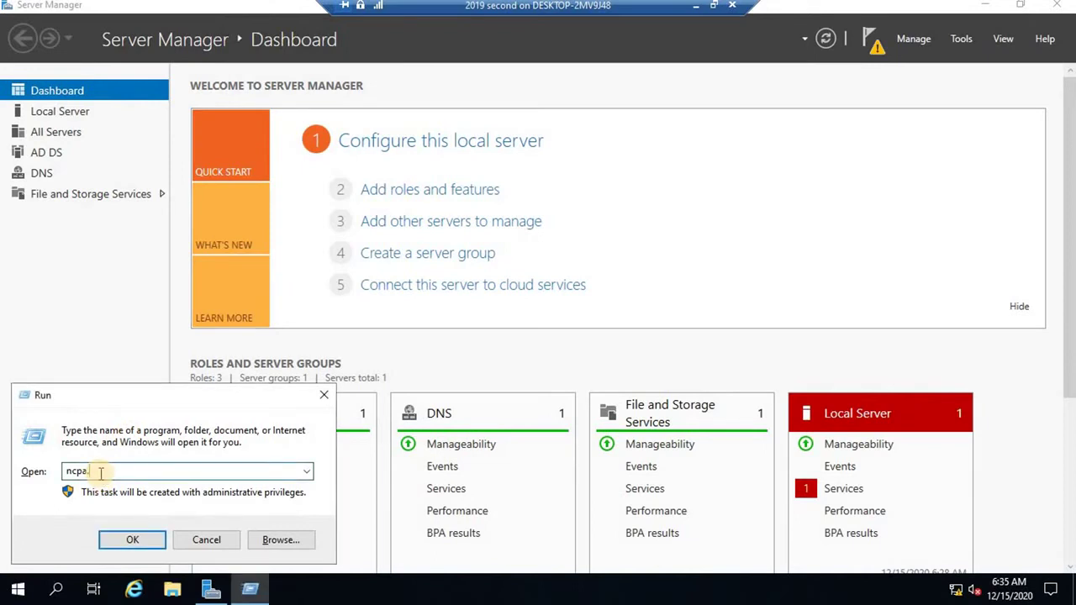
text(cpl)
key(Return)
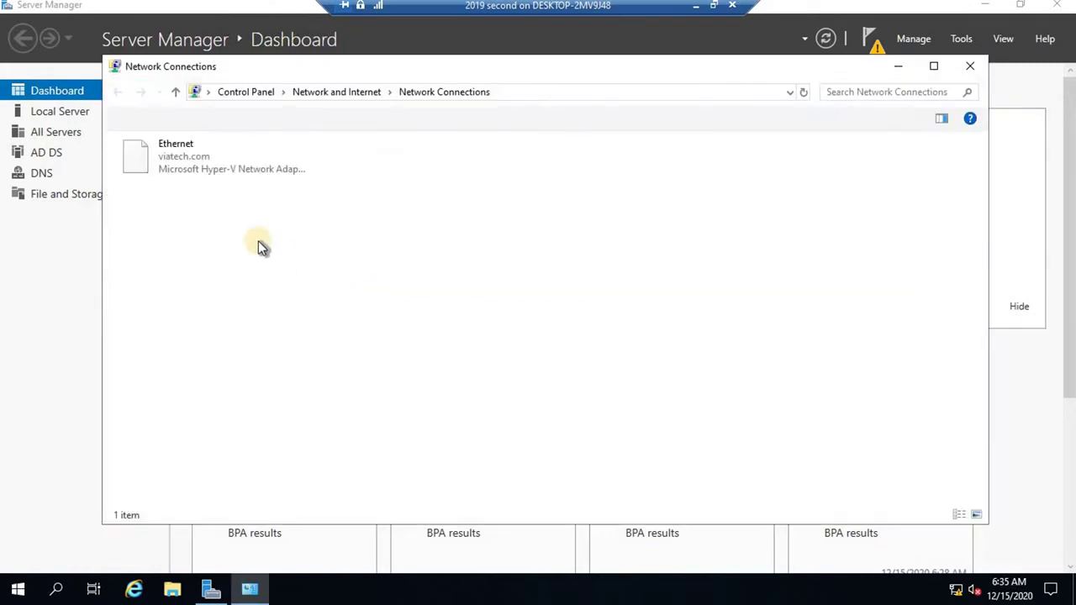
click(209, 168)
right_click(208, 165)
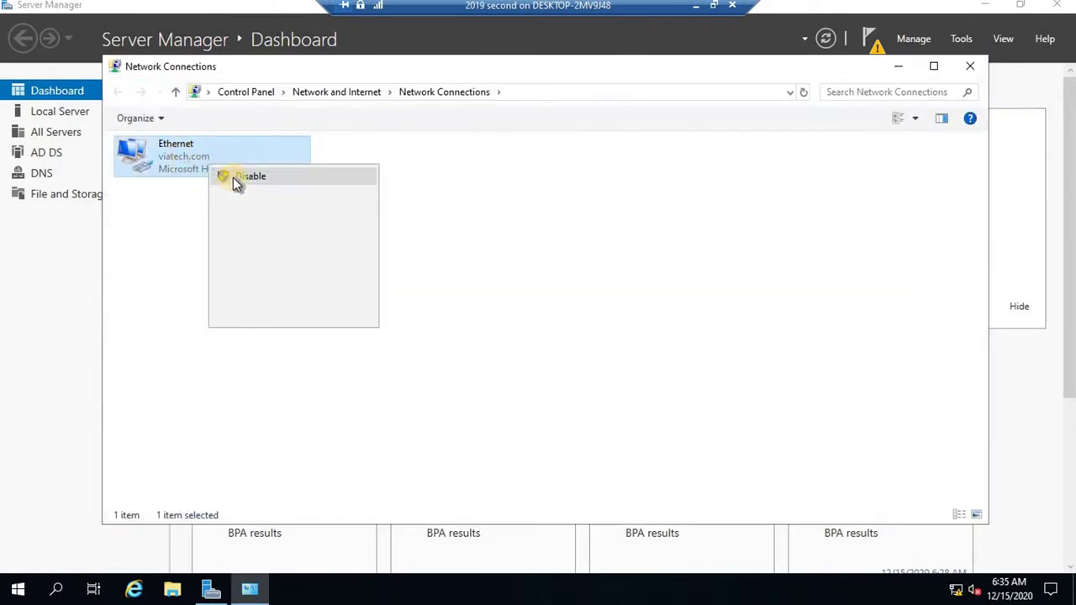
click(256, 315)
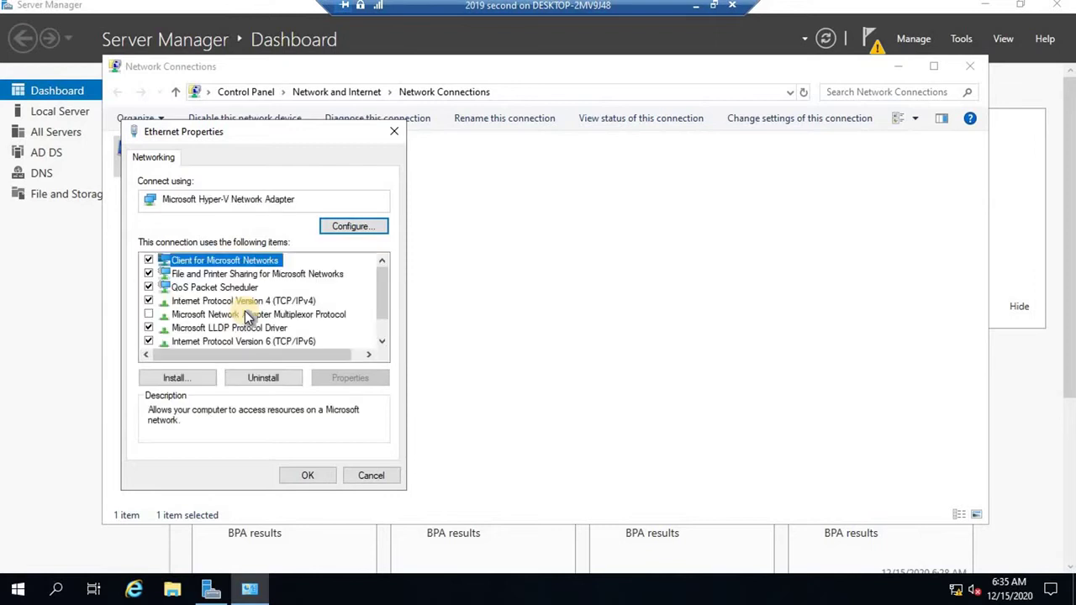
Confirm IPv4 uses 192.168.1.25 with DNS 192.168.1.100, then close everything without changes.
click(252, 301)
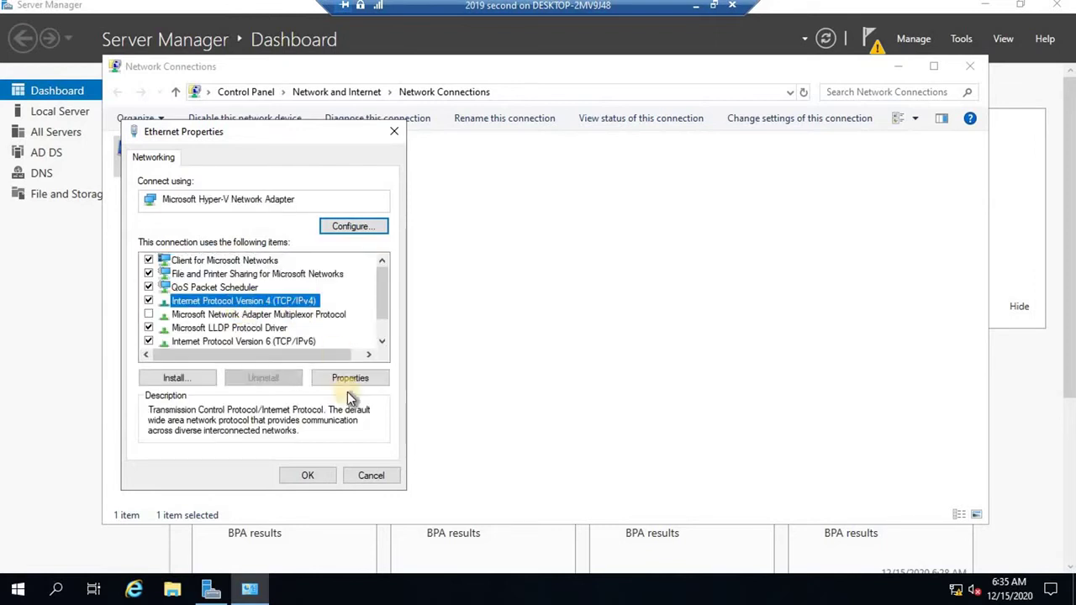
click(349, 380)
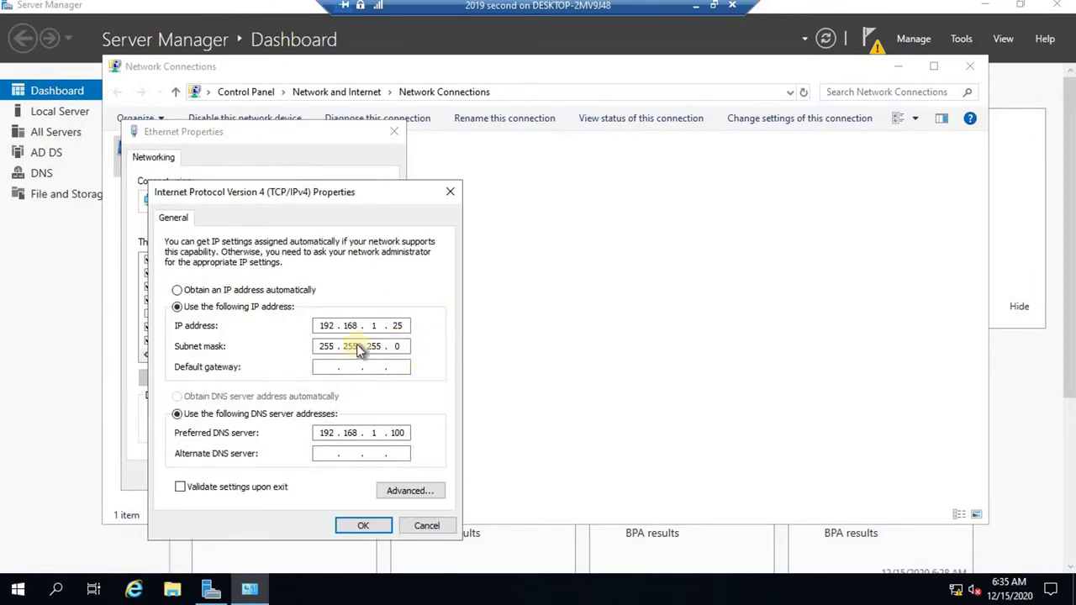
click(360, 526)
click(309, 478)
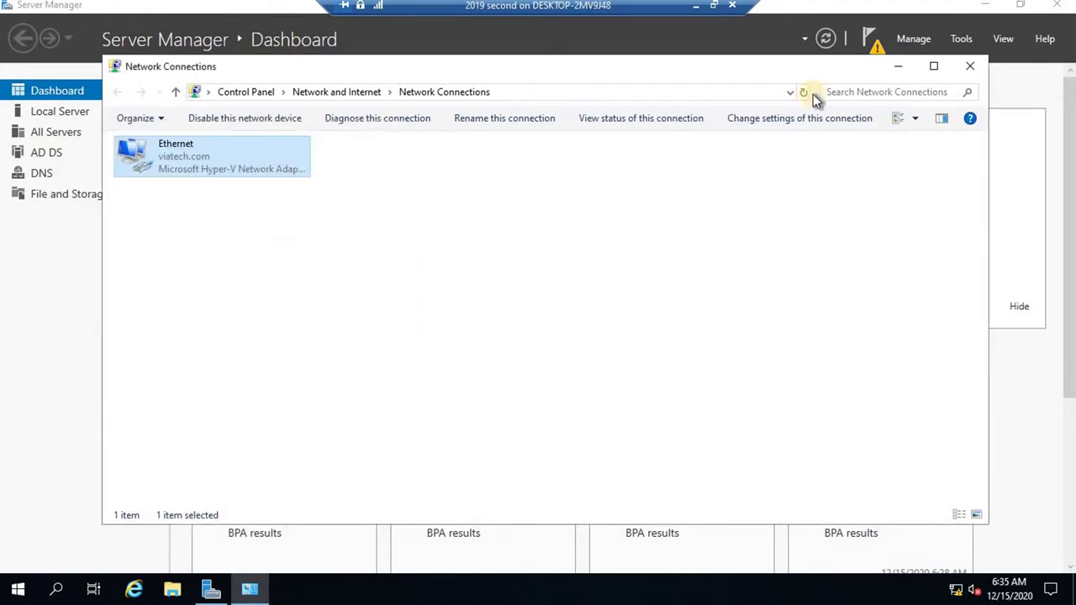
click(898, 66)
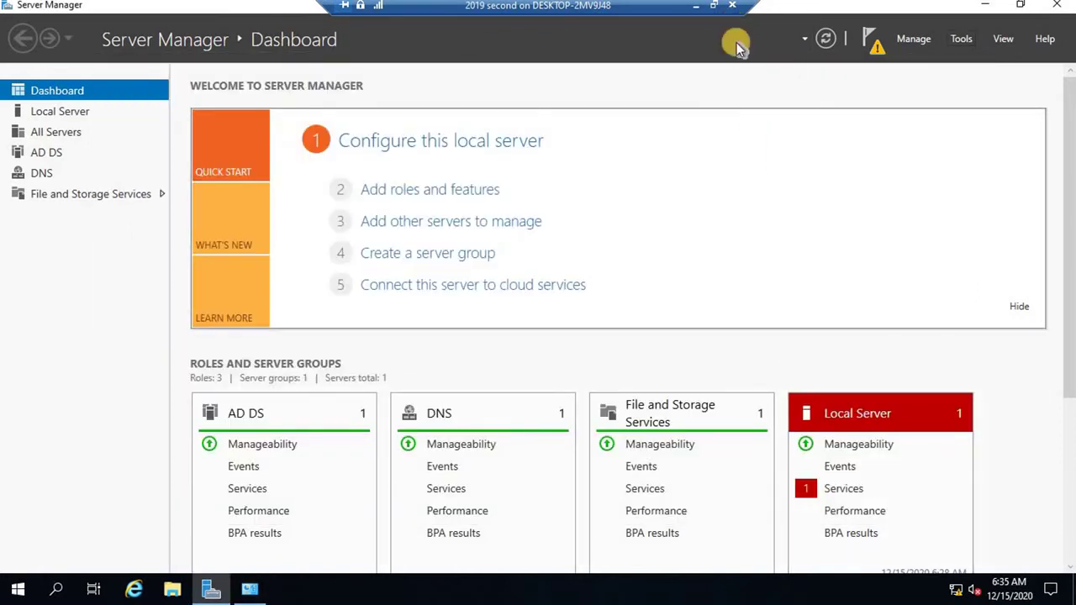
click(693, 10)
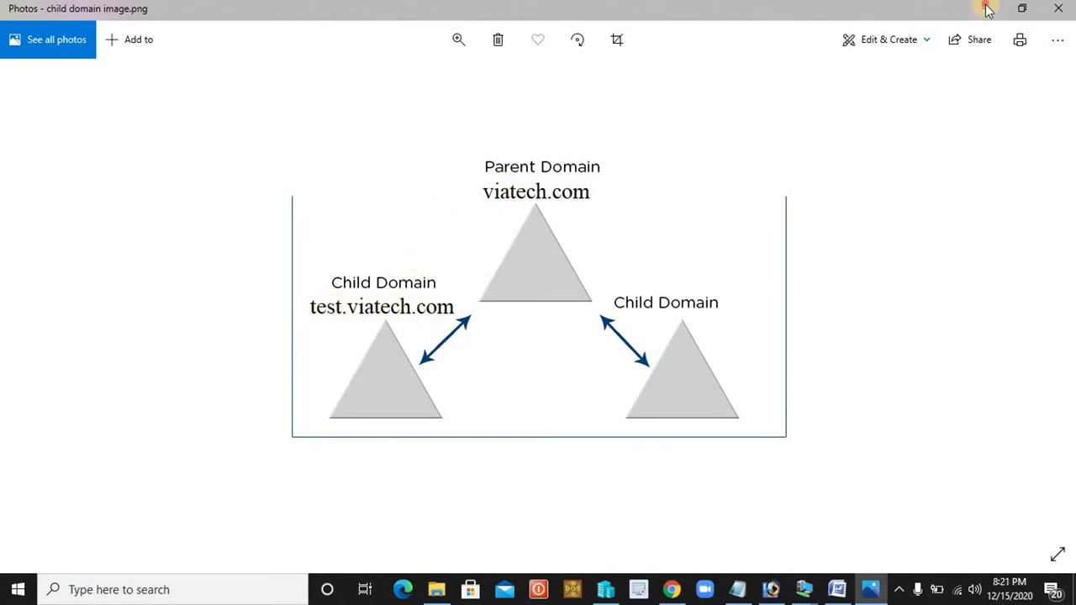
click(986, 8)
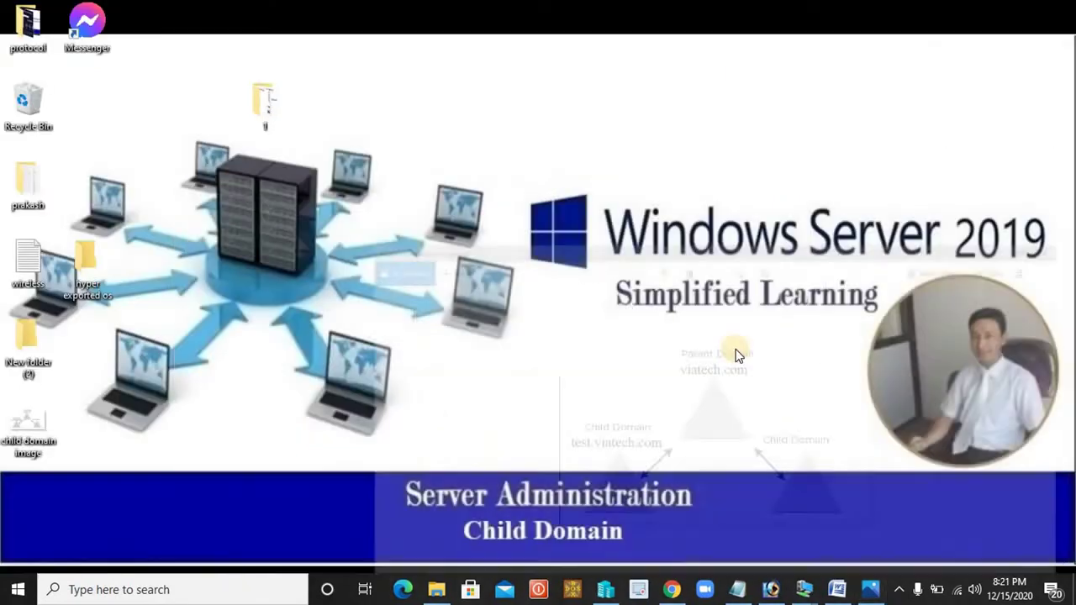
mouse_move(804, 589)
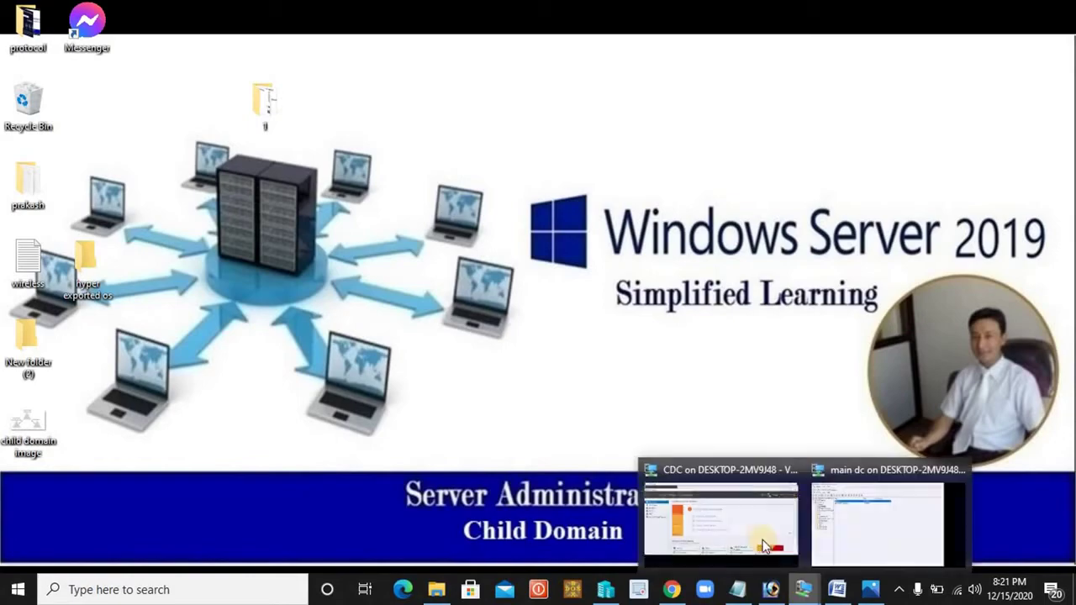
click(725, 508)
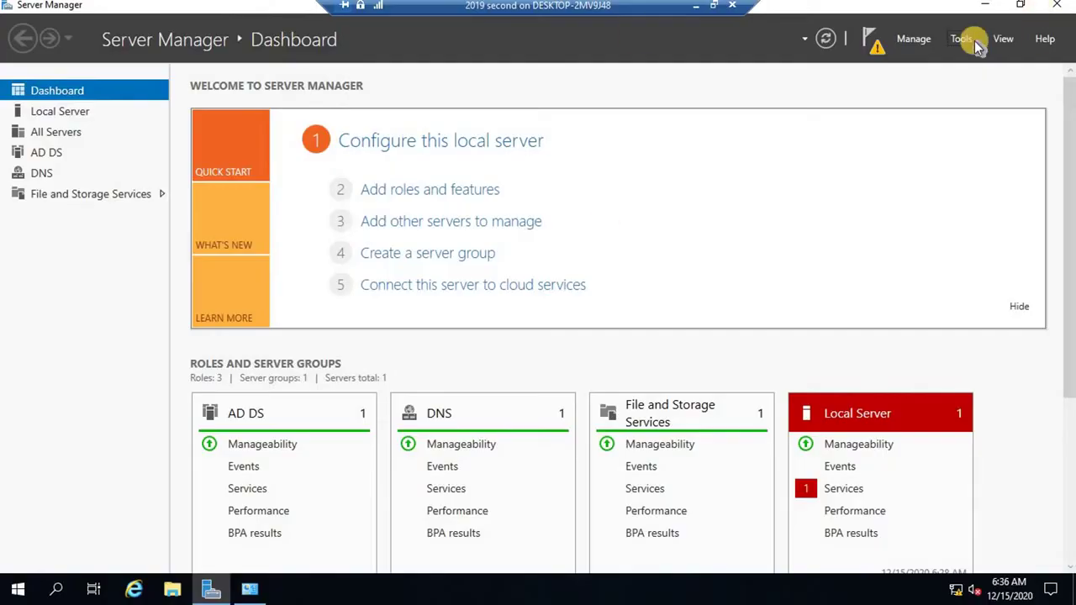
Confirm AD DS and DNS are installed in the Server Roles list, then show the pending promotion notice.
click(914, 39)
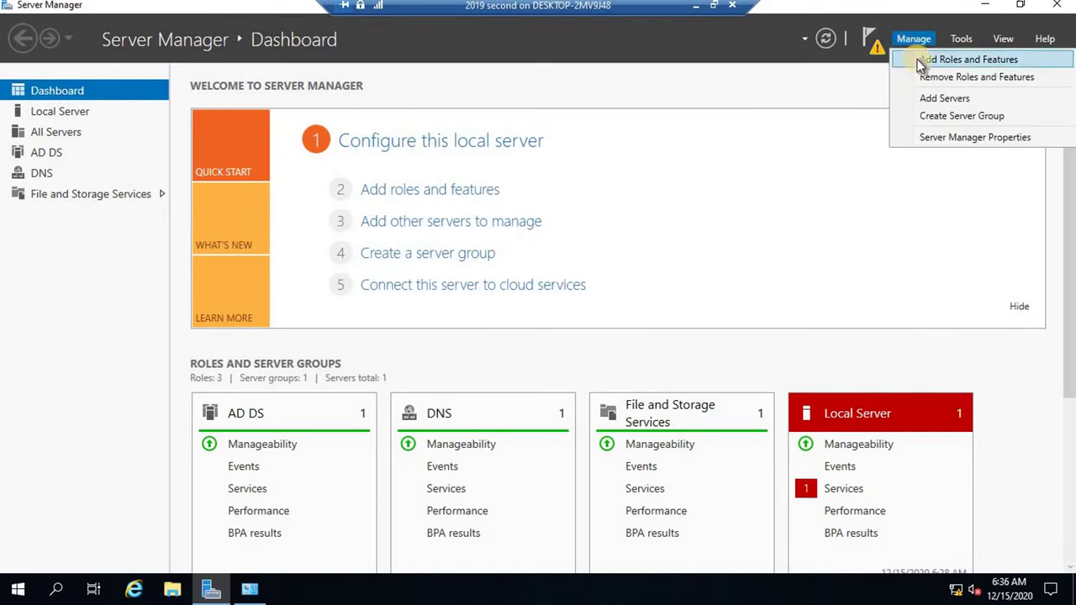
click(917, 56)
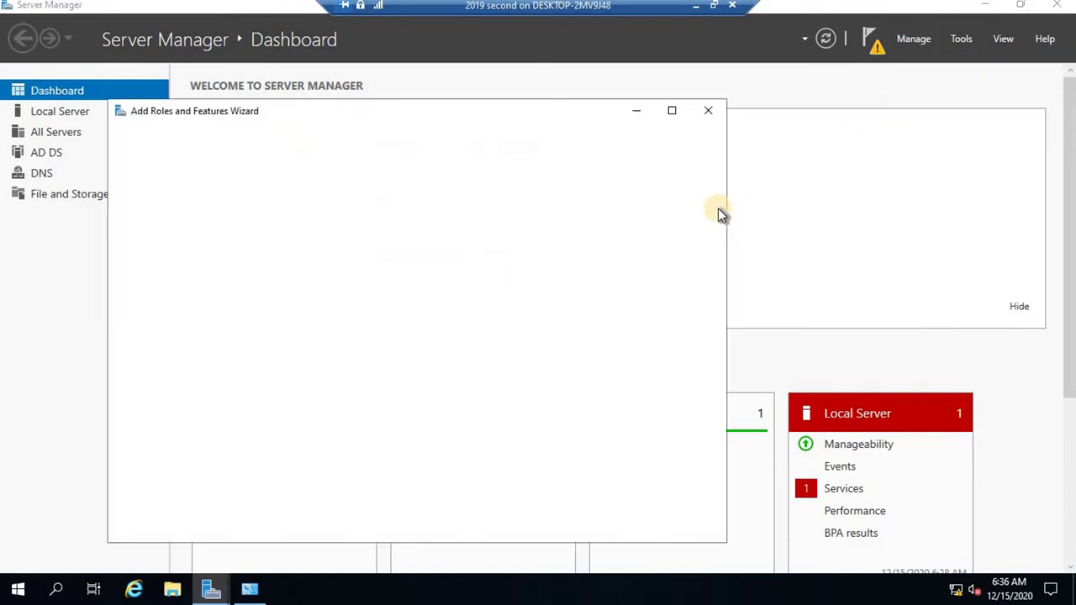
click(536, 531)
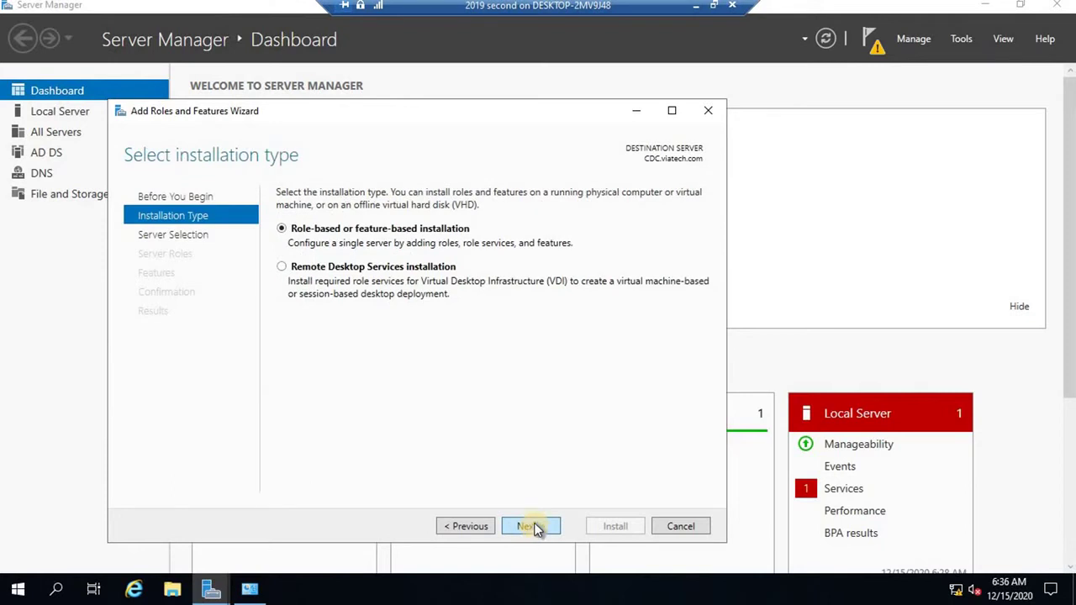
click(538, 529)
click(537, 530)
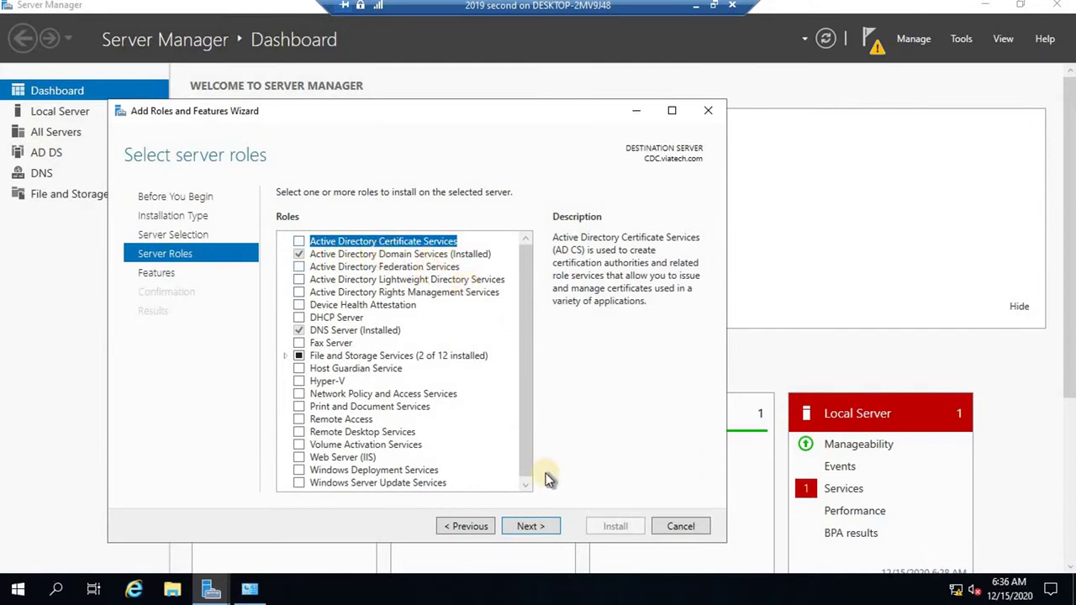
click(681, 527)
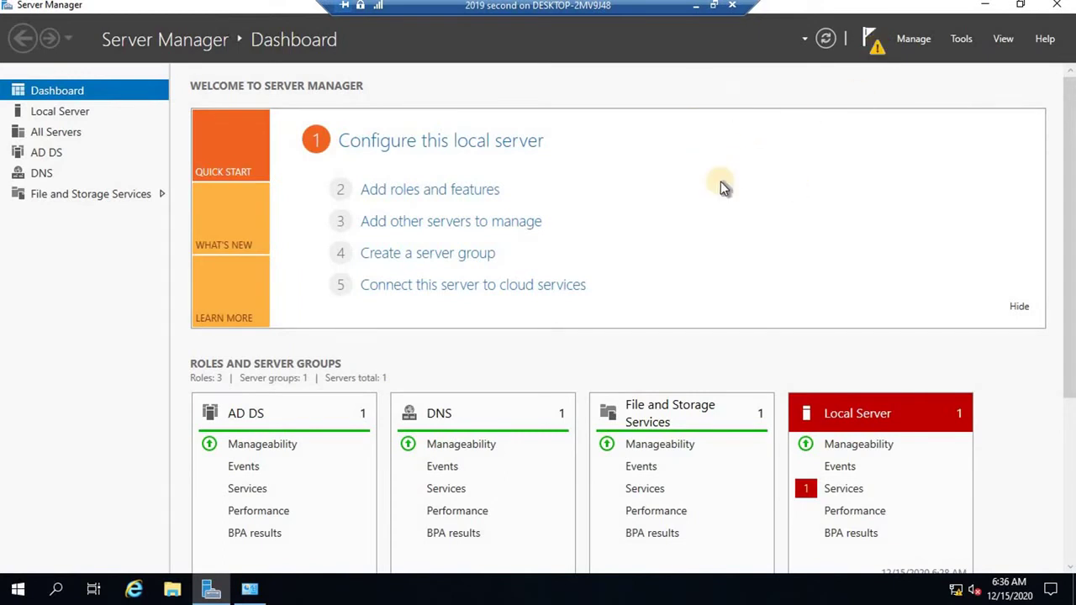
click(742, 230)
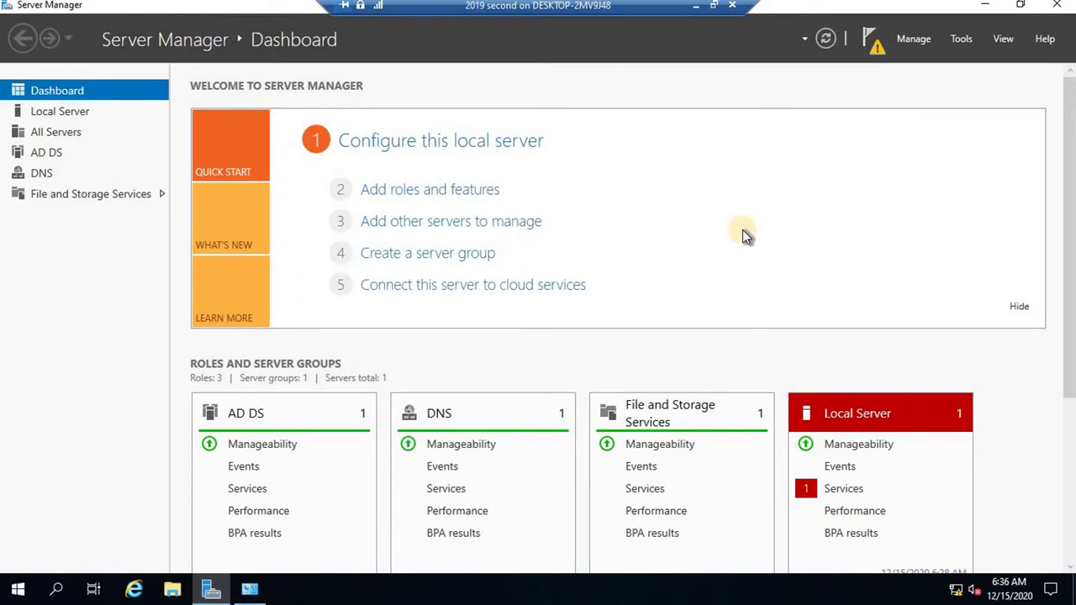
click(874, 52)
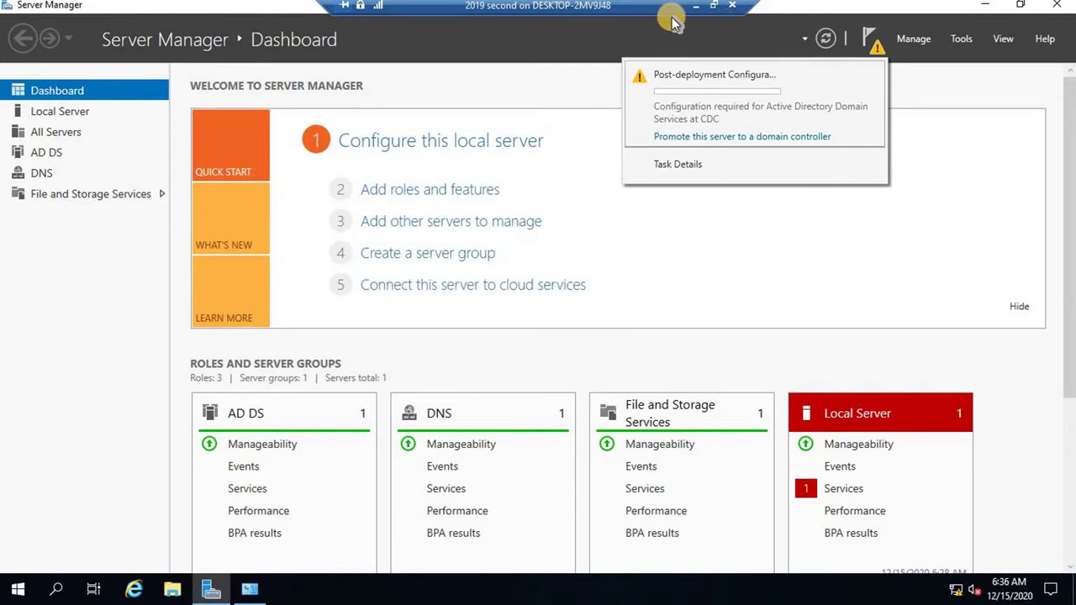
Switch from the CDC session to the main DC VM and launch Active Directory Sites and Services.
click(713, 5)
click(833, 590)
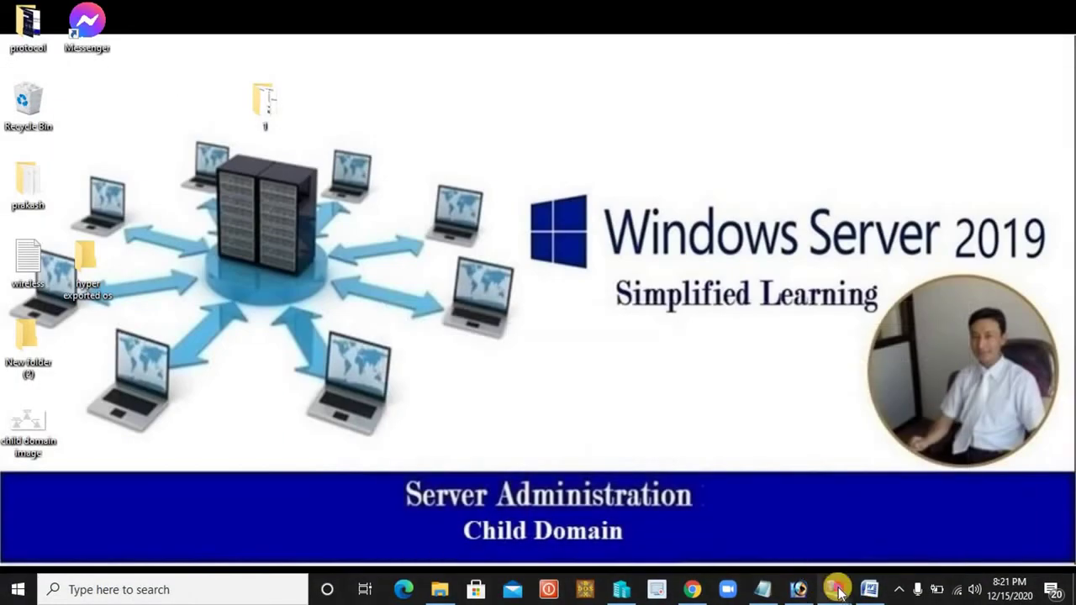
mouse_move(833, 590)
click(875, 522)
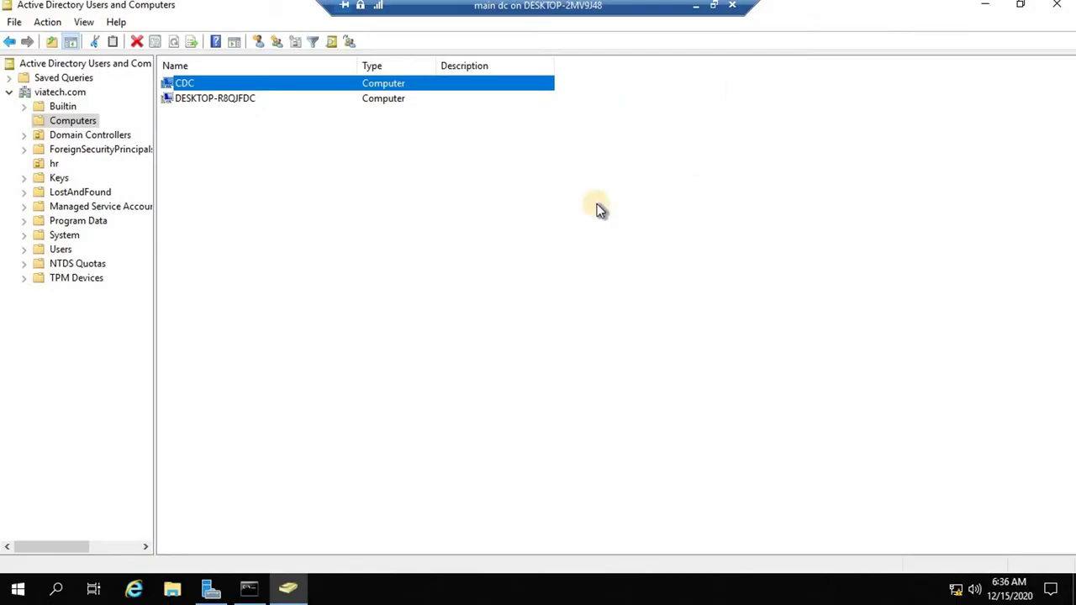
click(984, 5)
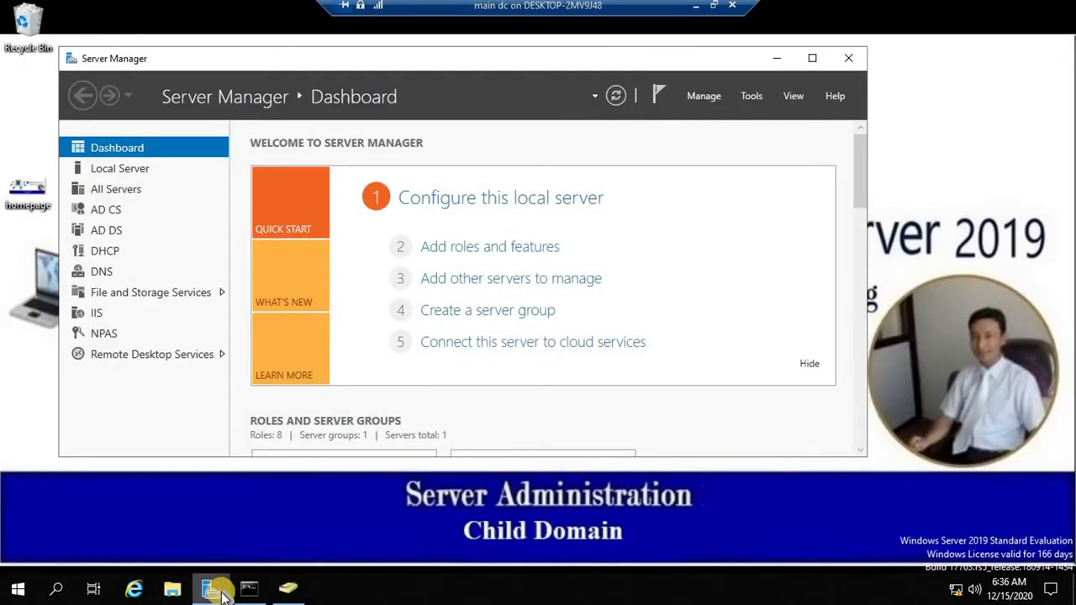
click(752, 94)
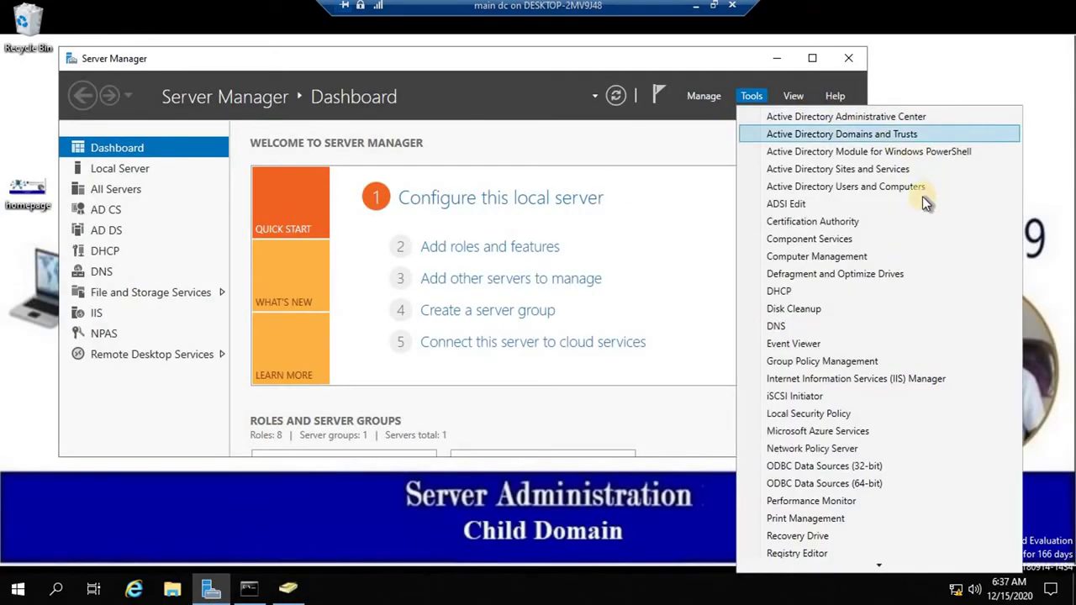
click(882, 171)
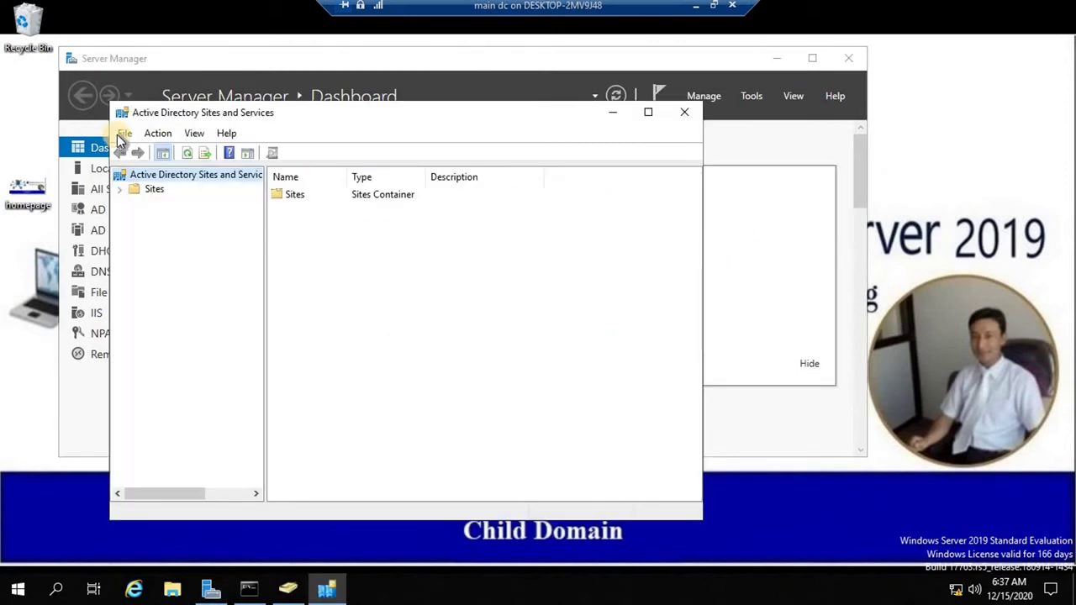
Rename the Default-First-Site-Name site to 'parent'.
click(129, 187)
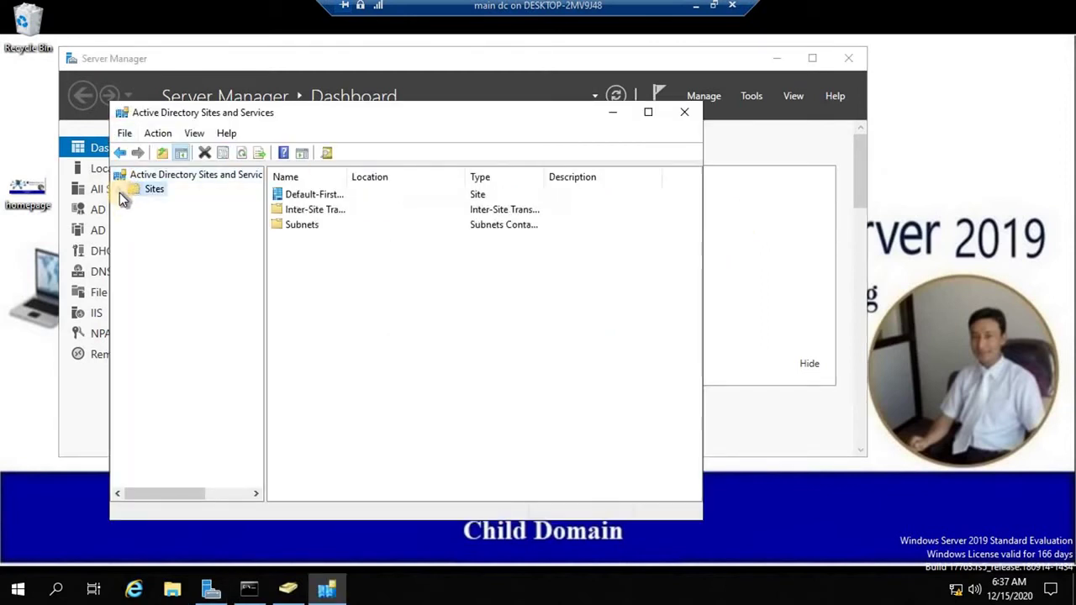
click(119, 191)
click(134, 232)
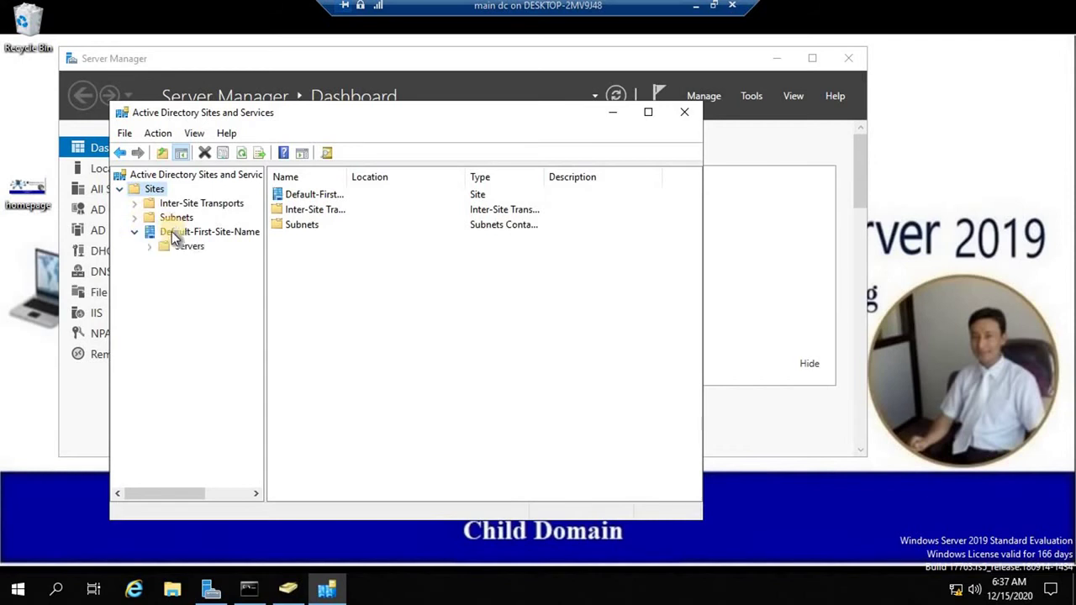
click(170, 232)
right_click(170, 232)
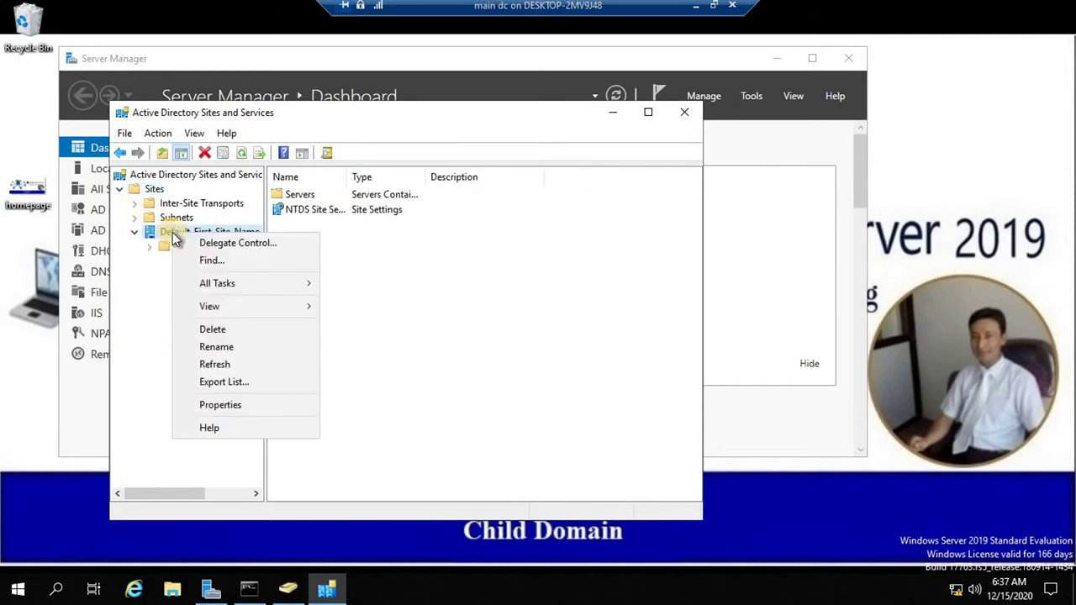
click(228, 345)
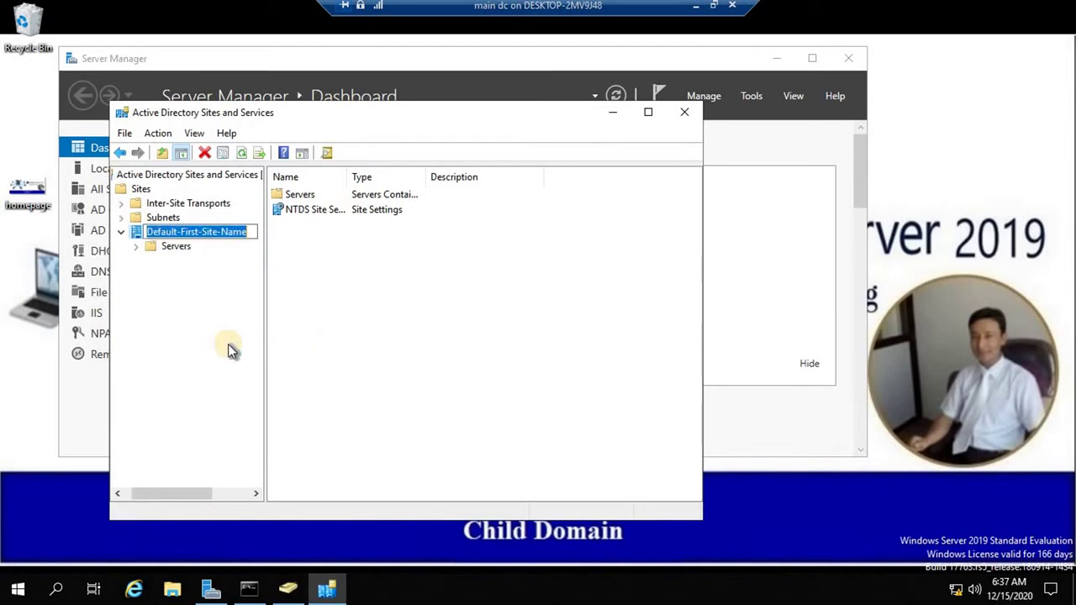
text(parent)
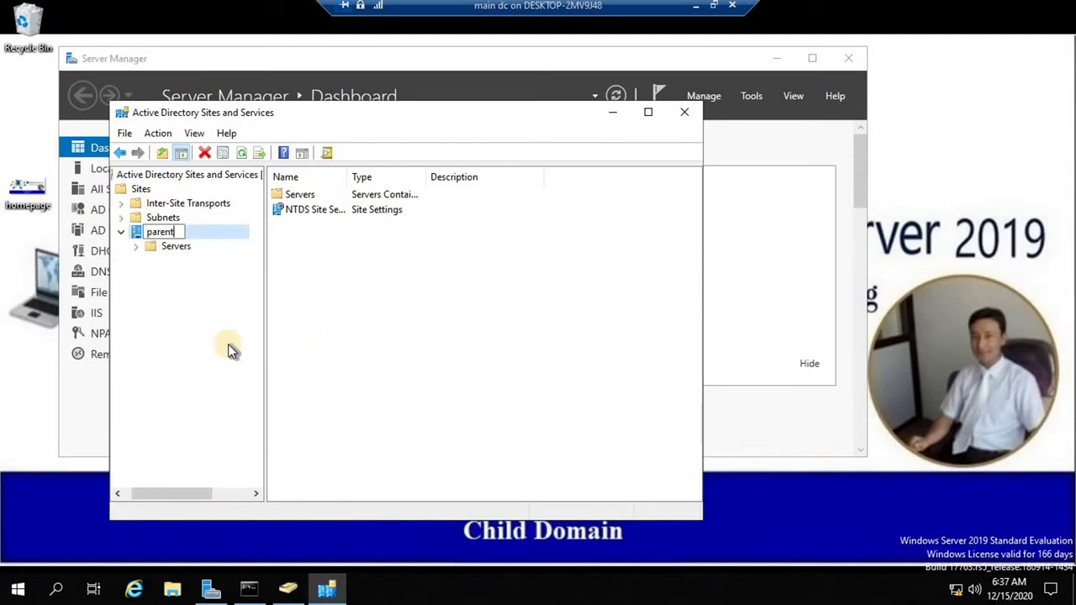
key(Return)
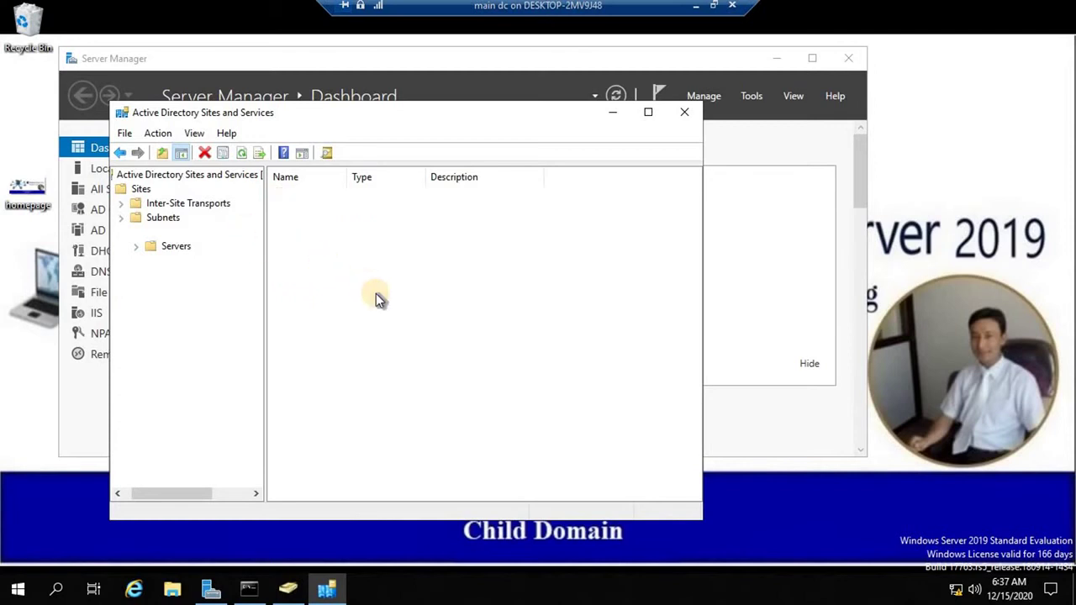
Expand parent's Servers folder to server DC and view its NTDS Settings.
click(135, 245)
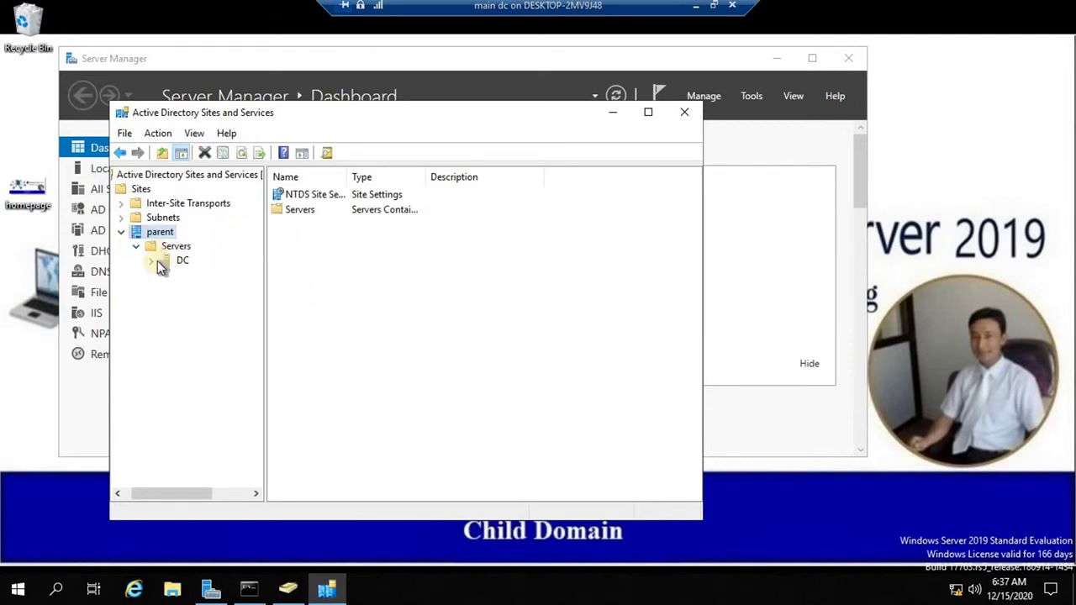
click(153, 260)
click(197, 276)
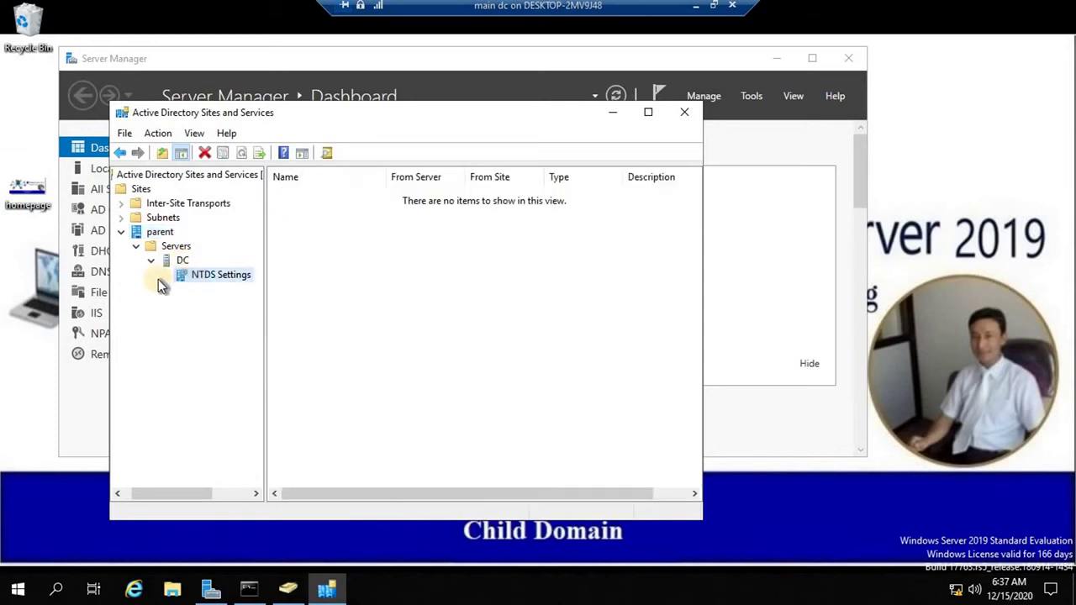
Create a new site named 'branch' linked to DEFAULTIPSITELINK.
click(141, 190)
right_click(143, 192)
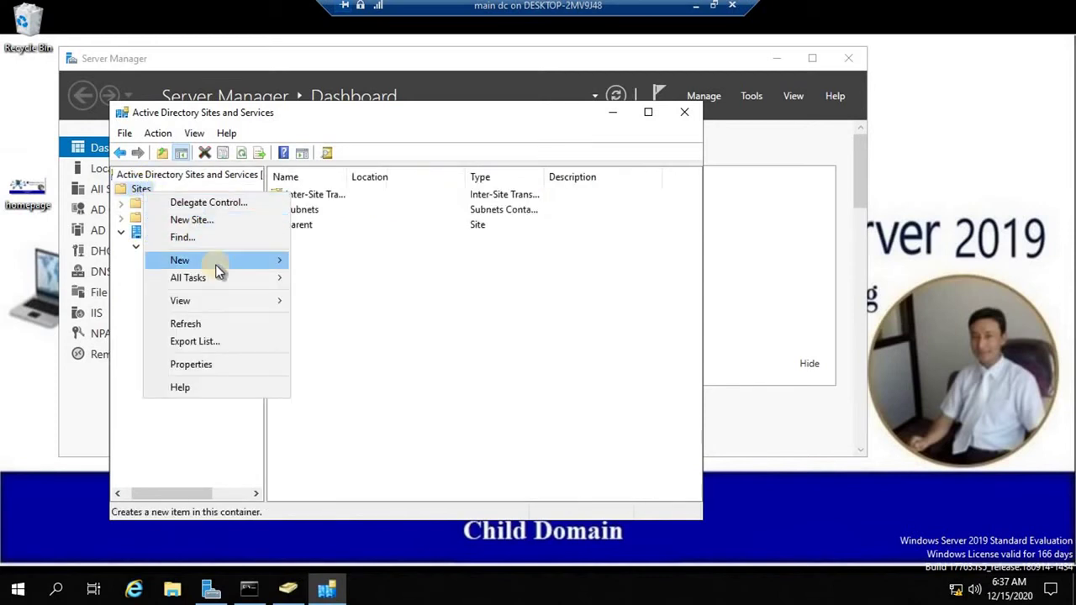
mouse_move(217, 269)
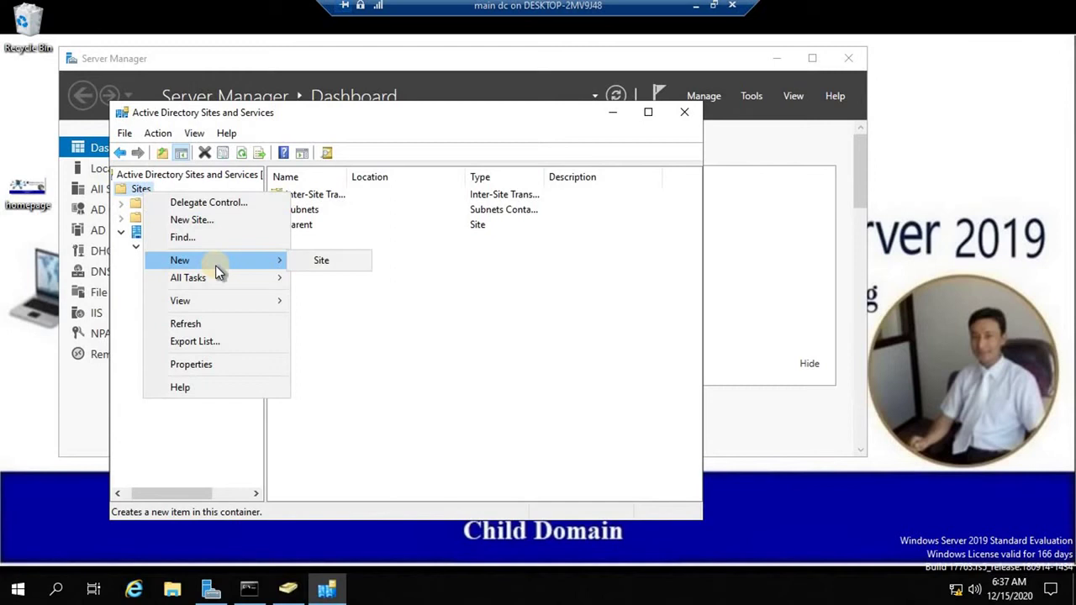
click(324, 263)
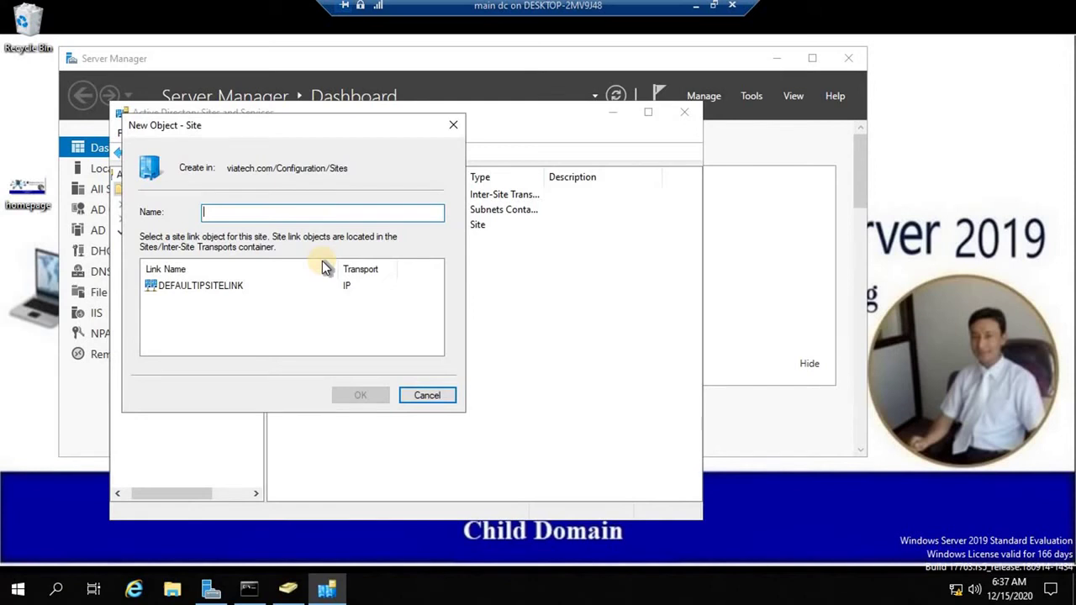
text(branch)
click(207, 284)
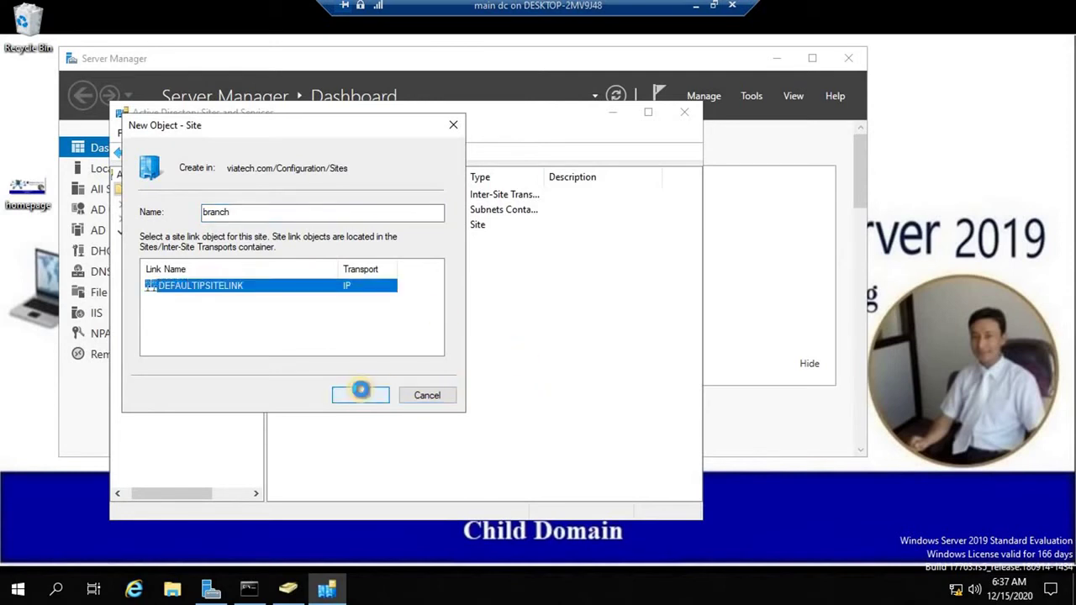
click(360, 392)
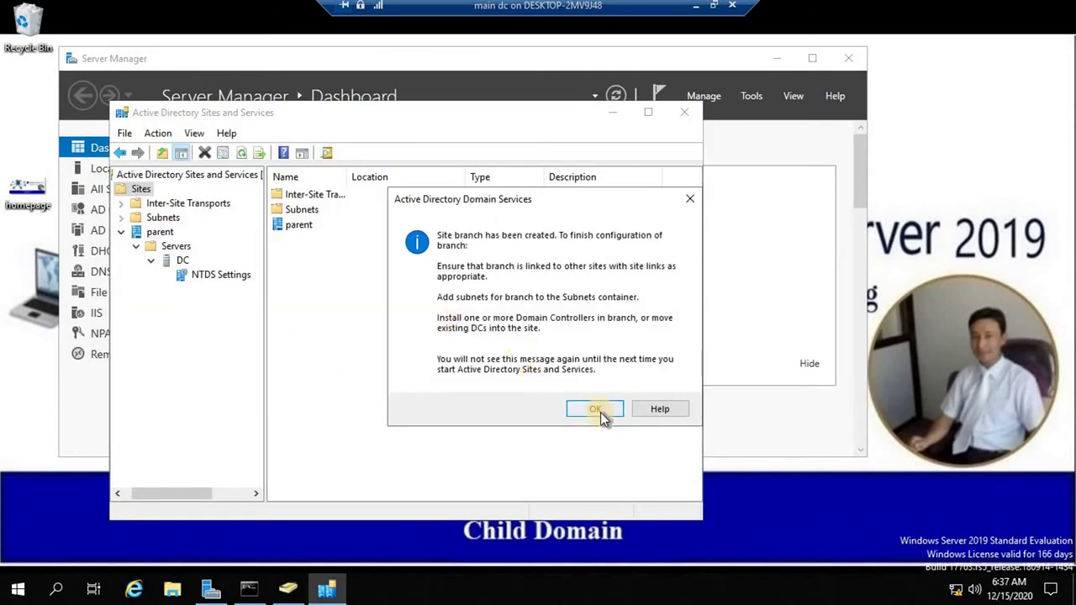
click(597, 410)
Expand the branch site to view its Servers container, then return to the host desktop.
click(123, 289)
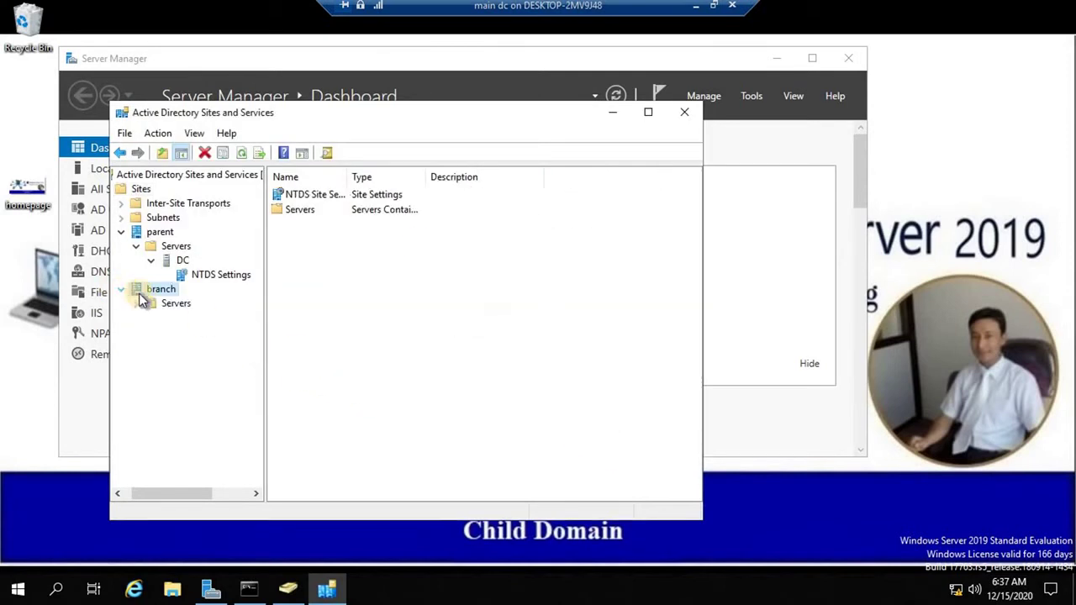
click(168, 305)
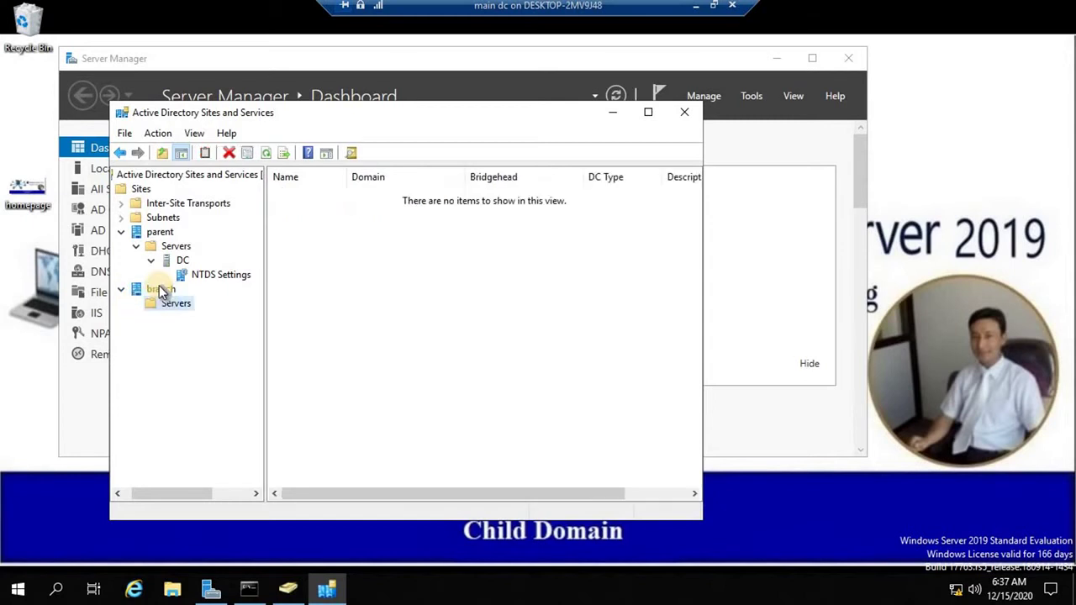
click(145, 290)
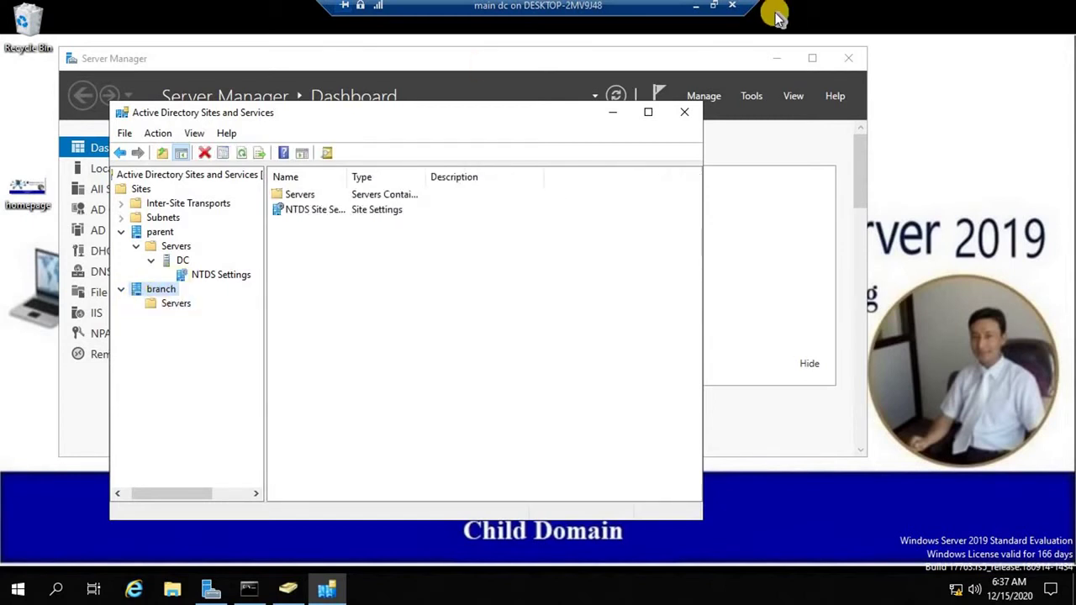
click(693, 7)
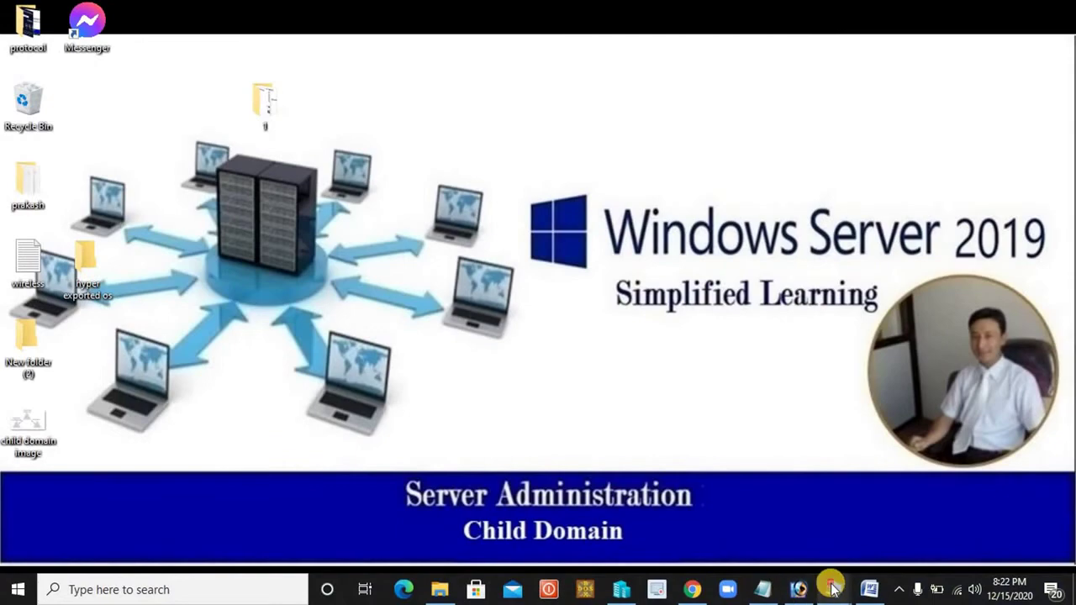
On CDC, start the domain controller promotion and choose adding a new domain to the existing forest.
mouse_move(832, 589)
click(758, 517)
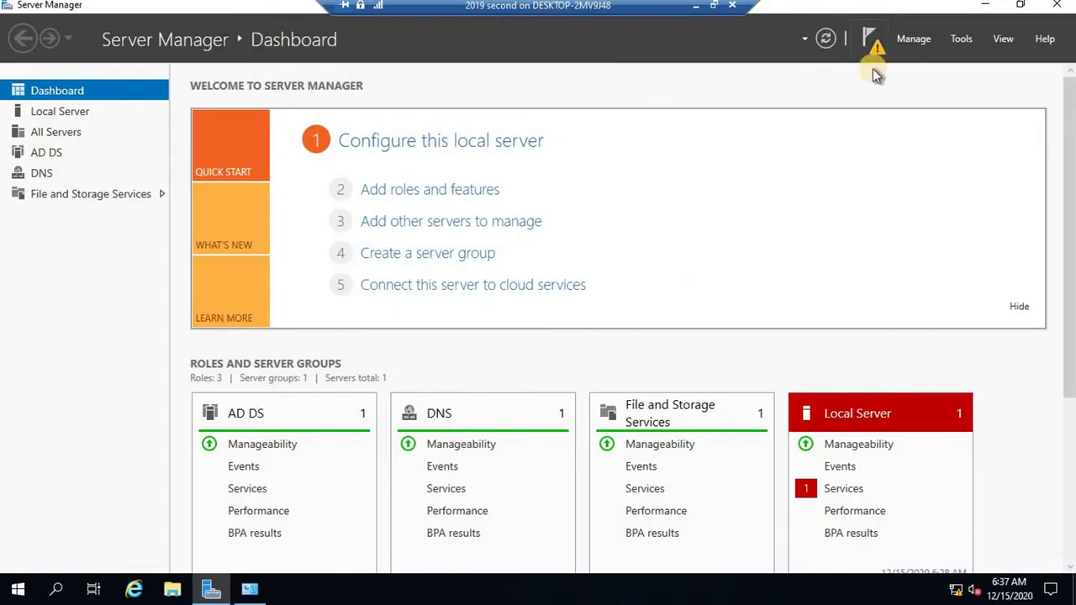
click(870, 43)
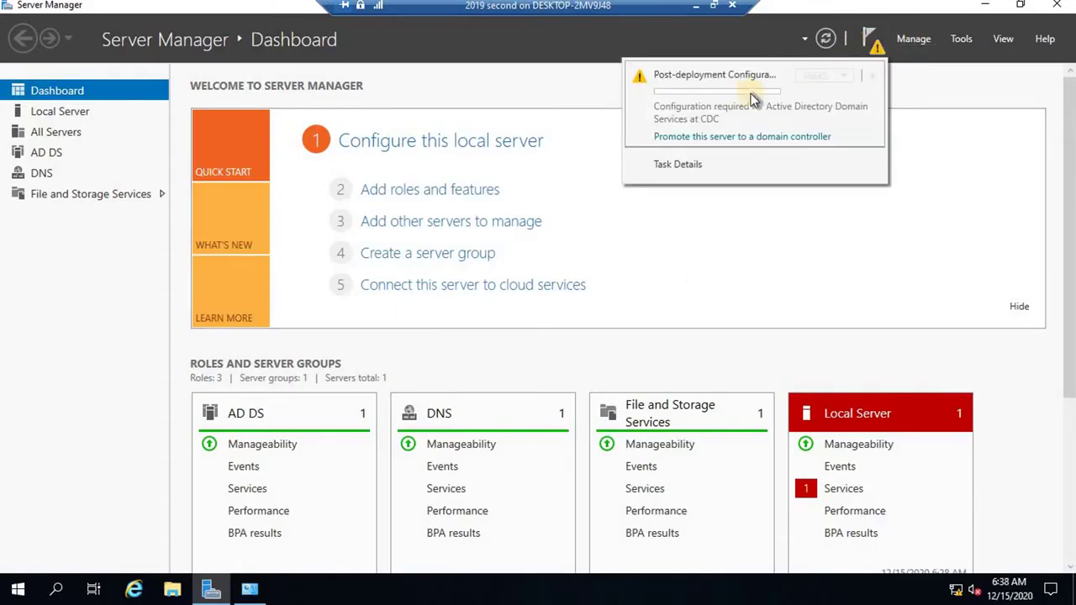
click(729, 143)
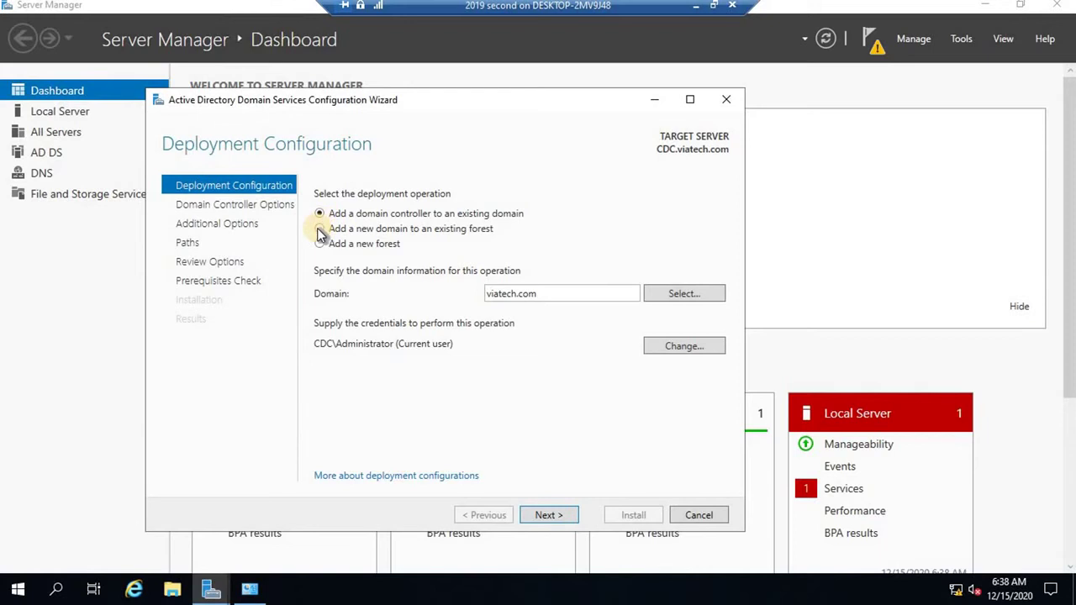
click(454, 232)
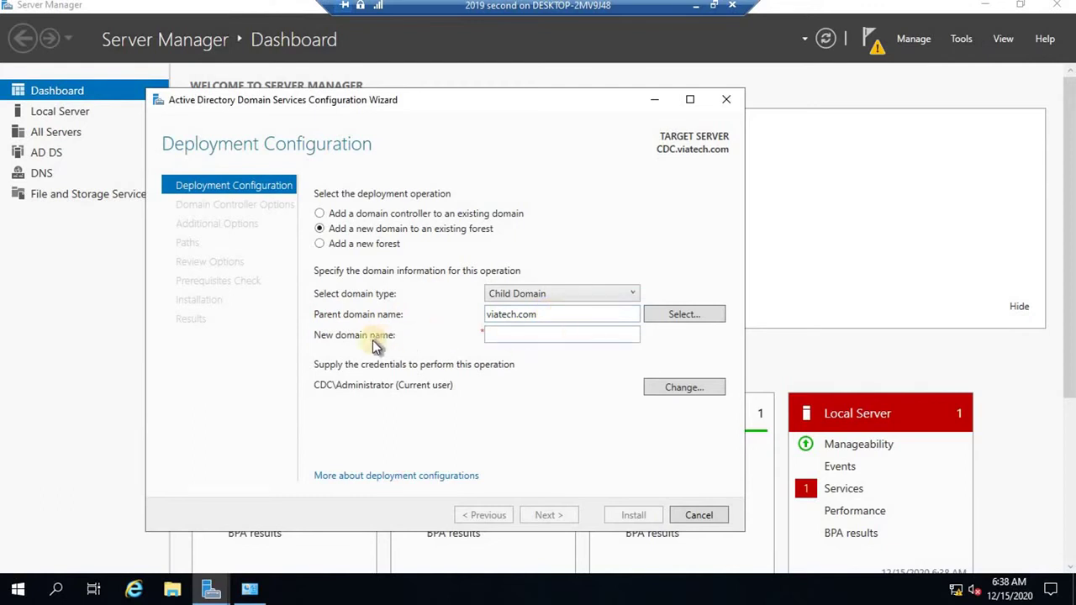
click(498, 335)
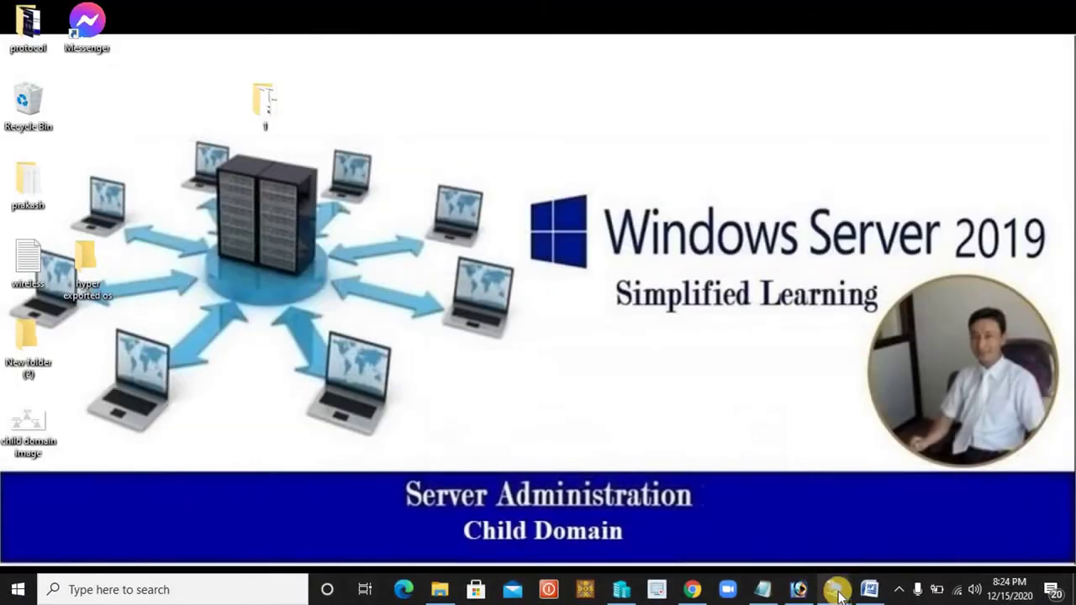
View the test.viatech.com child domain diagram in Photos, then minimize Photos and the main DC VM.
right_click(34, 425)
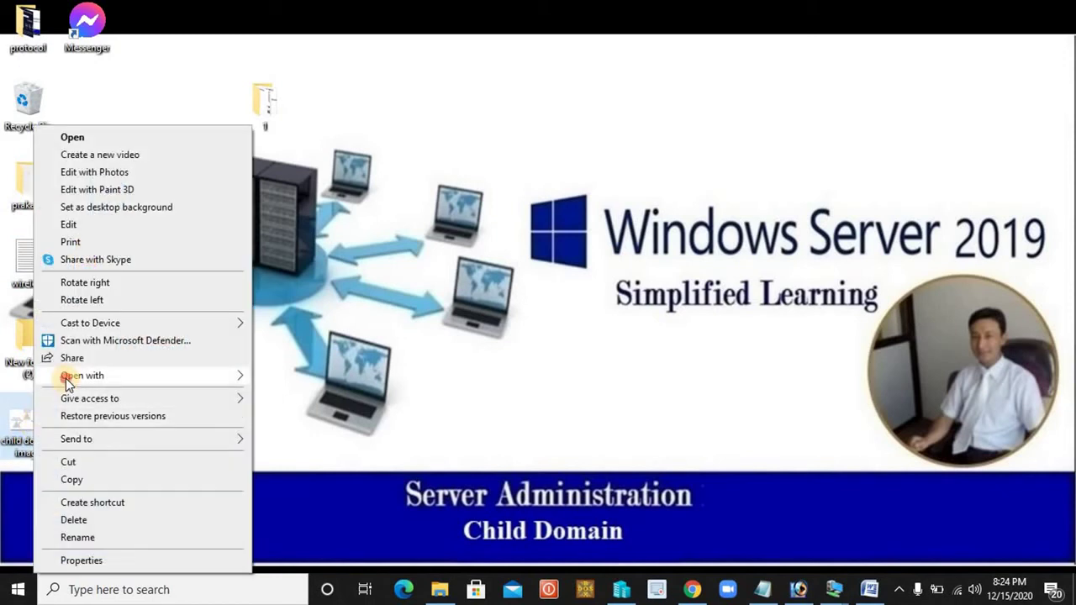
mouse_move(210, 377)
click(286, 451)
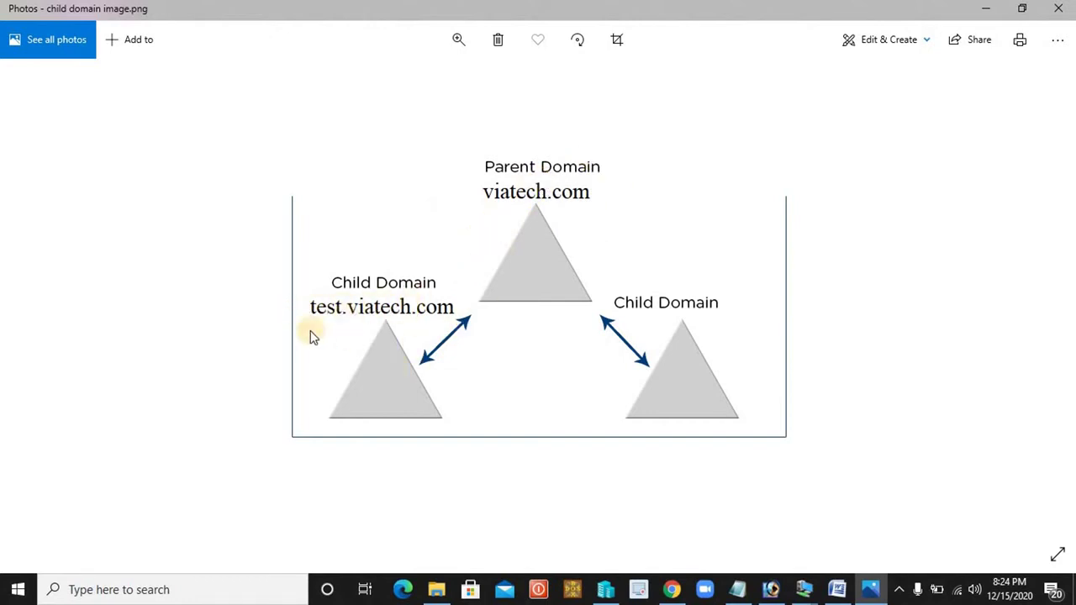
click(986, 9)
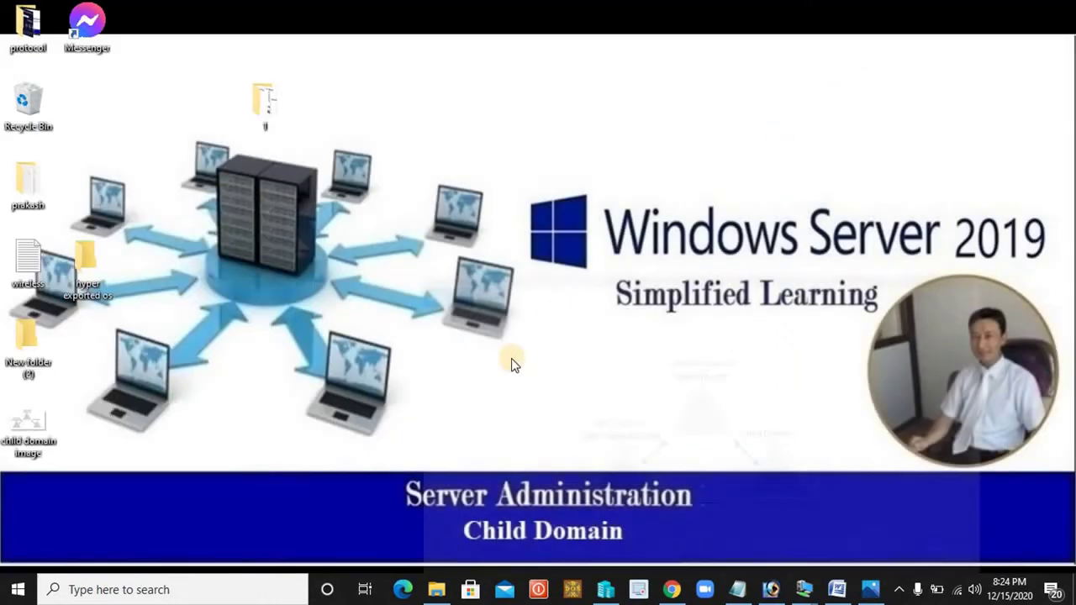
mouse_move(805, 590)
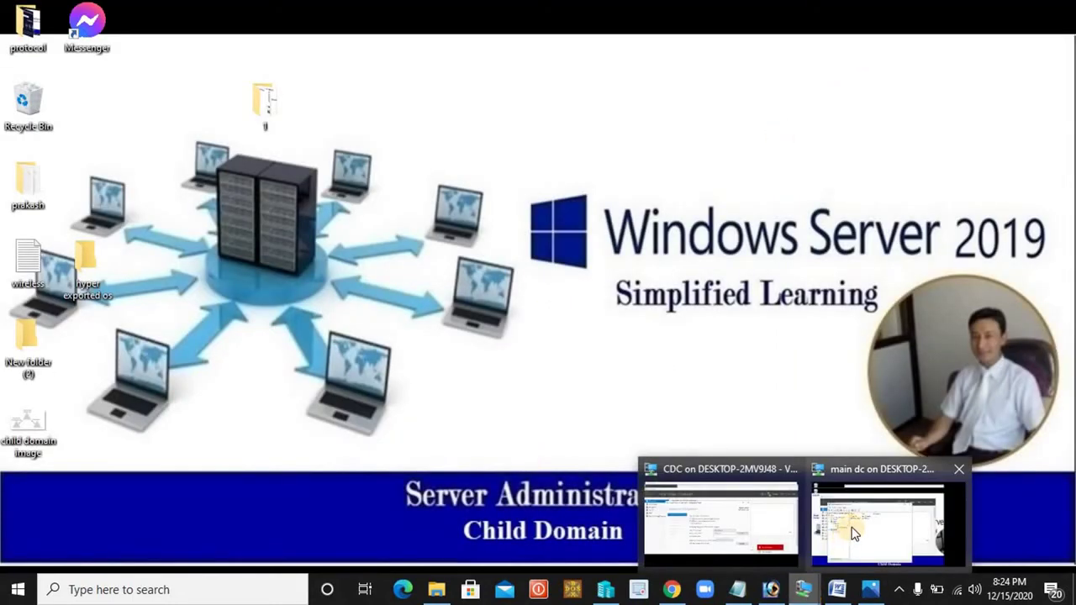
click(849, 525)
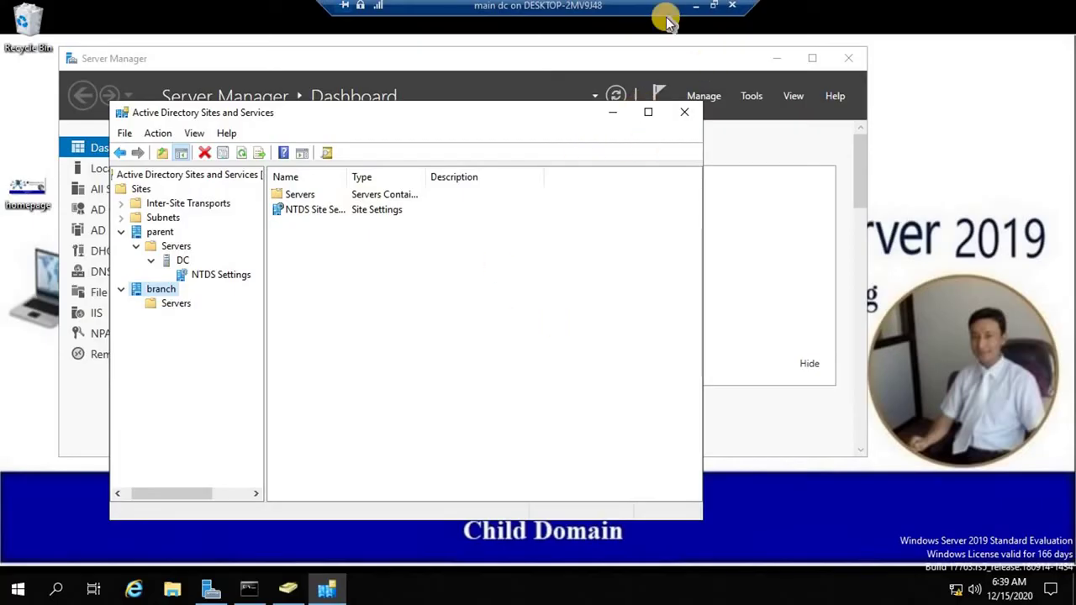
click(696, 6)
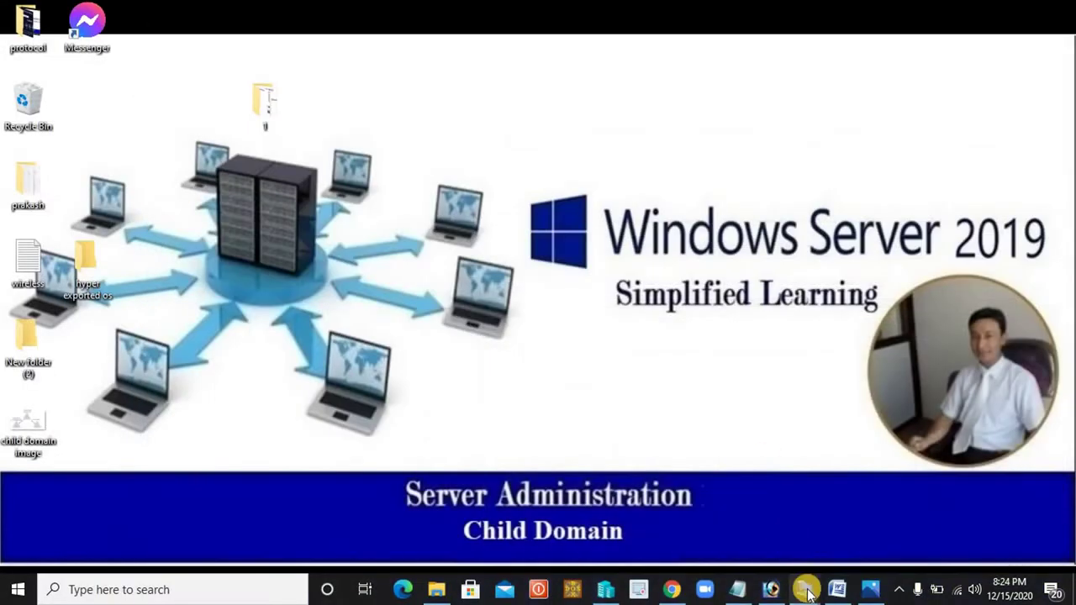
Back in the CDC wizard, enter 'test' as the new child domain name.
mouse_move(805, 589)
click(730, 535)
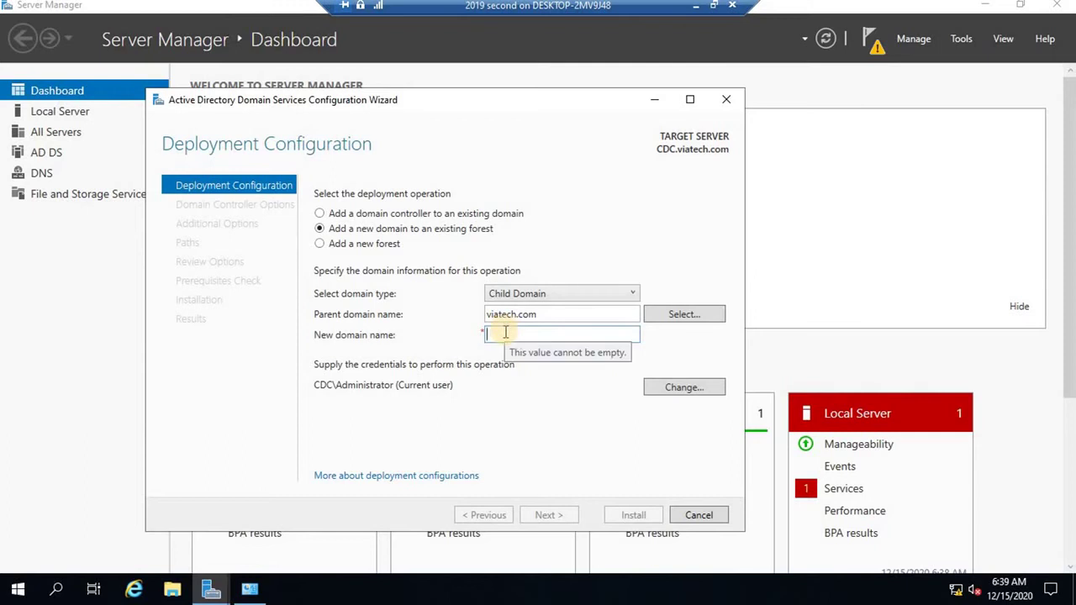
text(test)
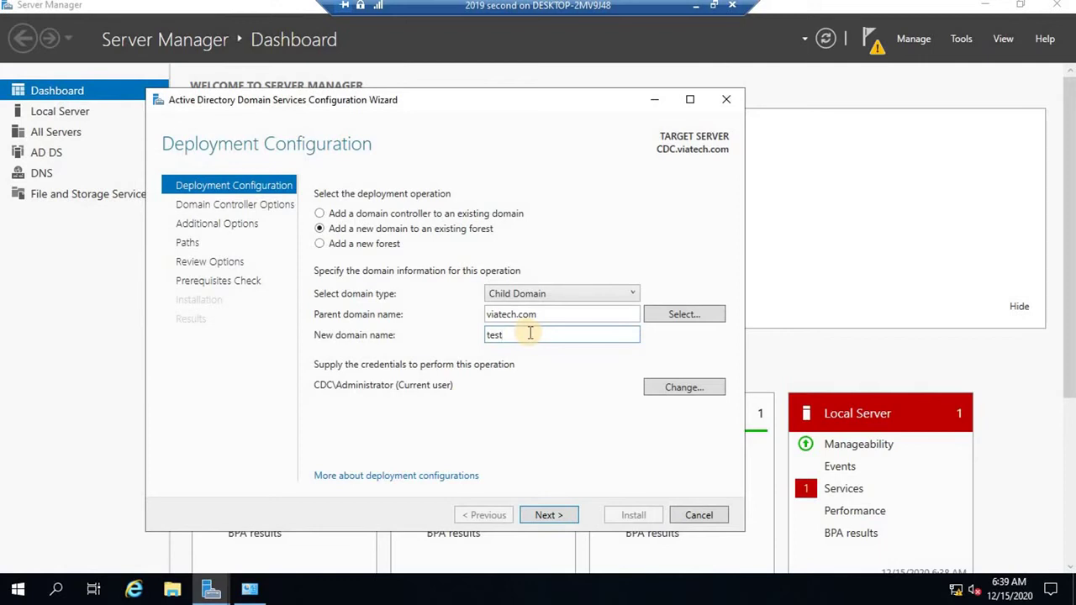
Supply the administrator user name and password as the deployment credentials.
click(666, 392)
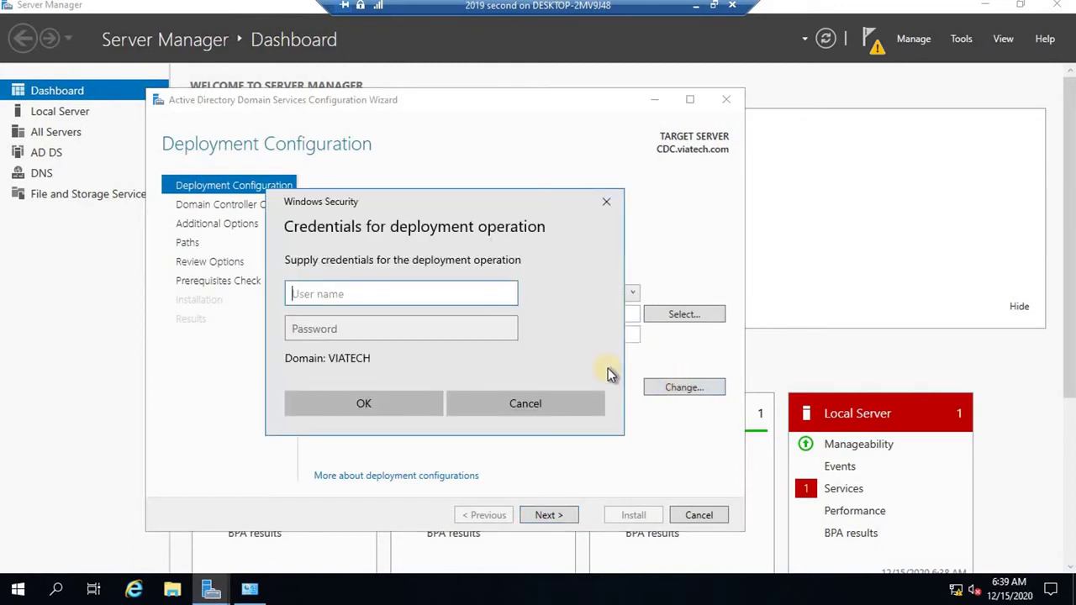
text(admin)
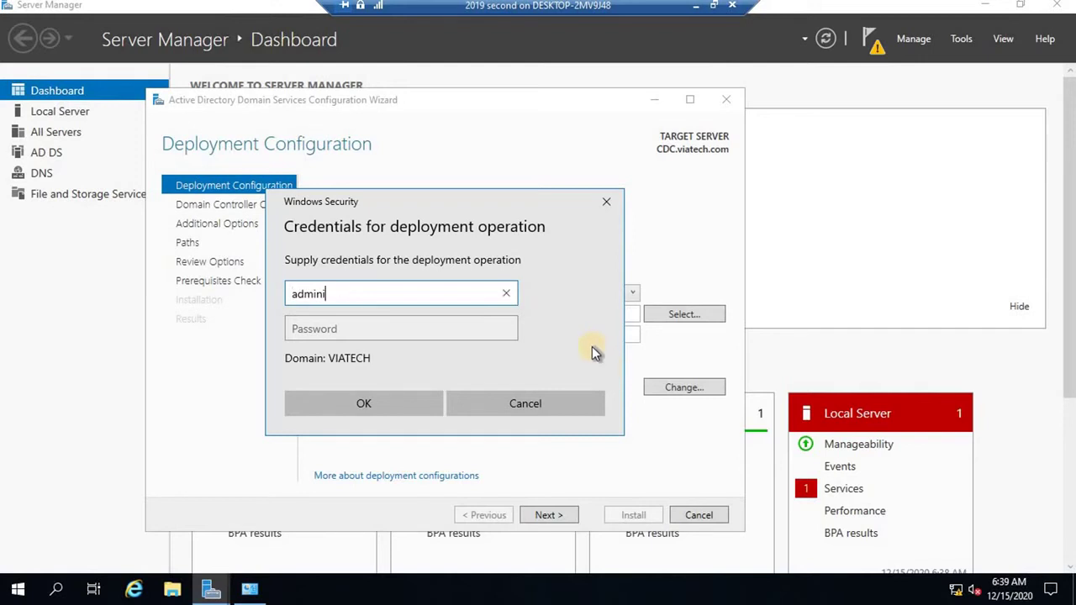
text(istrator)
key(Tab)
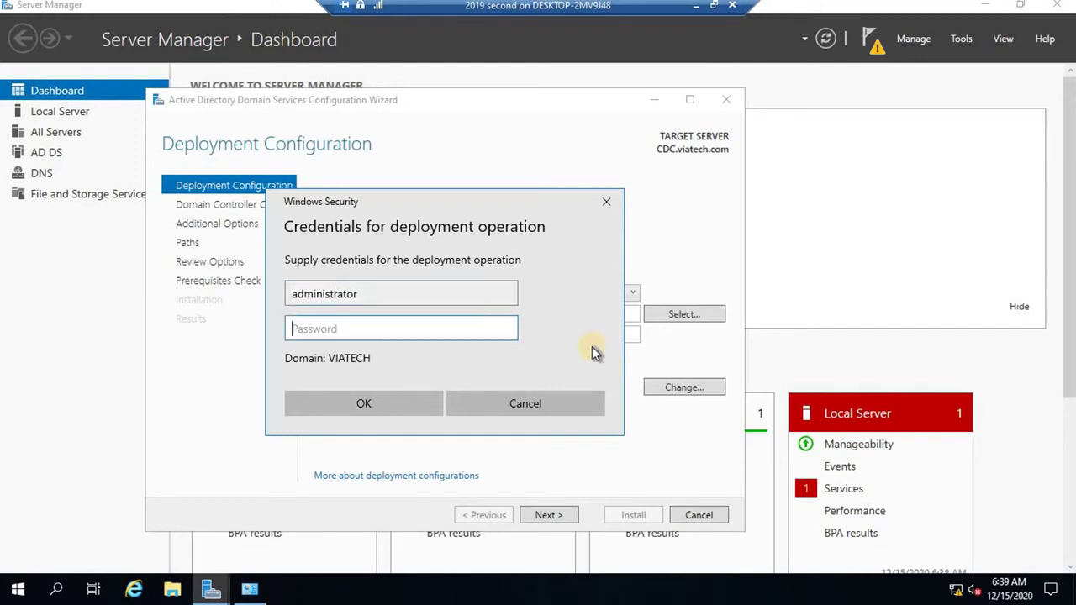
text(P@ssw0rd)
click(370, 401)
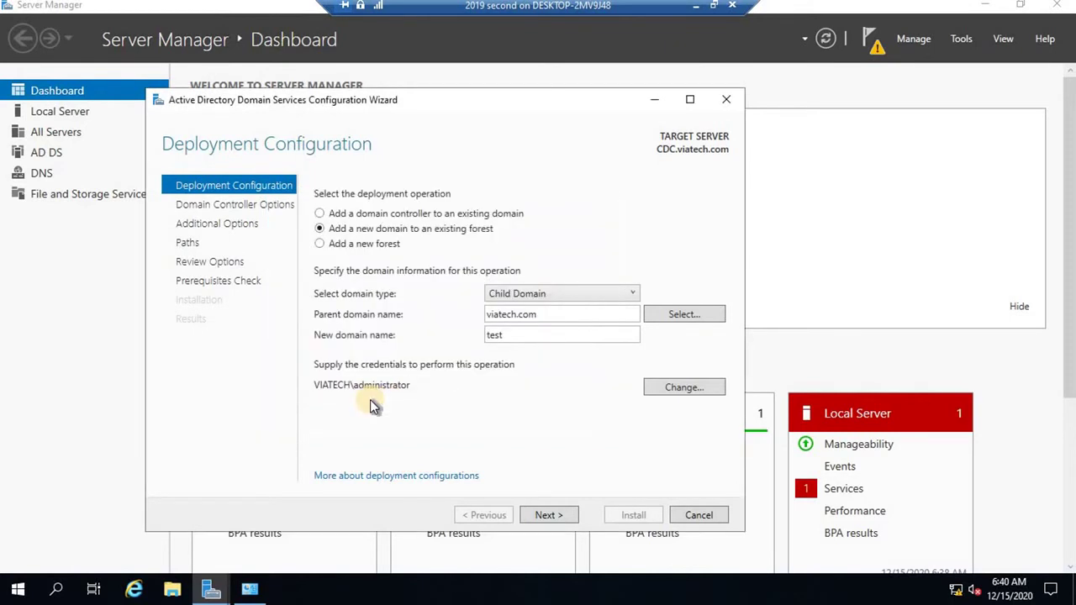
Advance the wizard to Domain Controller Options and minimize the CDC VM.
click(556, 514)
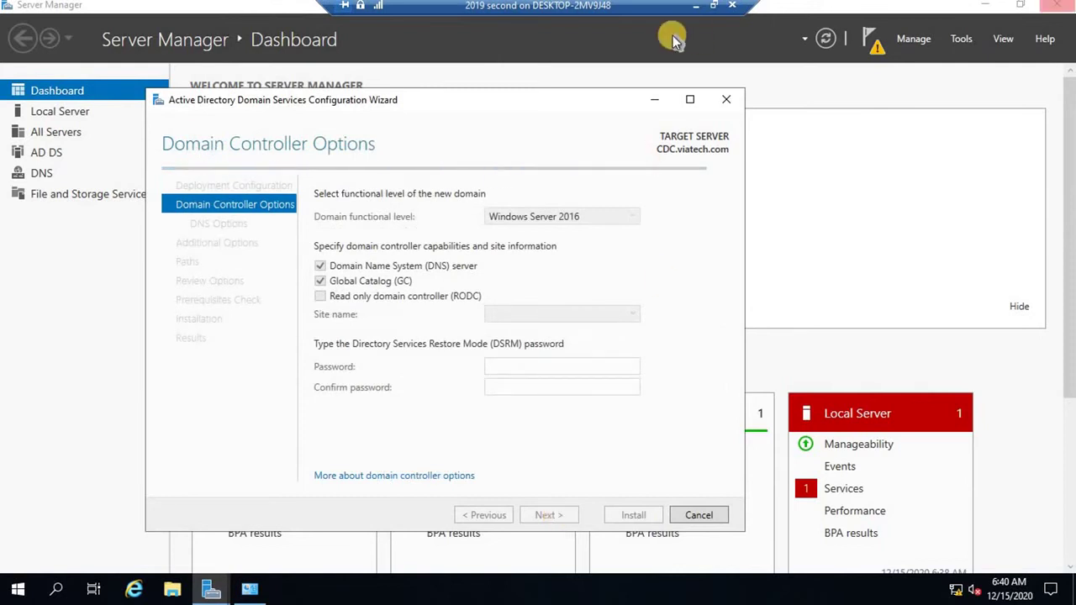
click(713, 5)
click(822, 593)
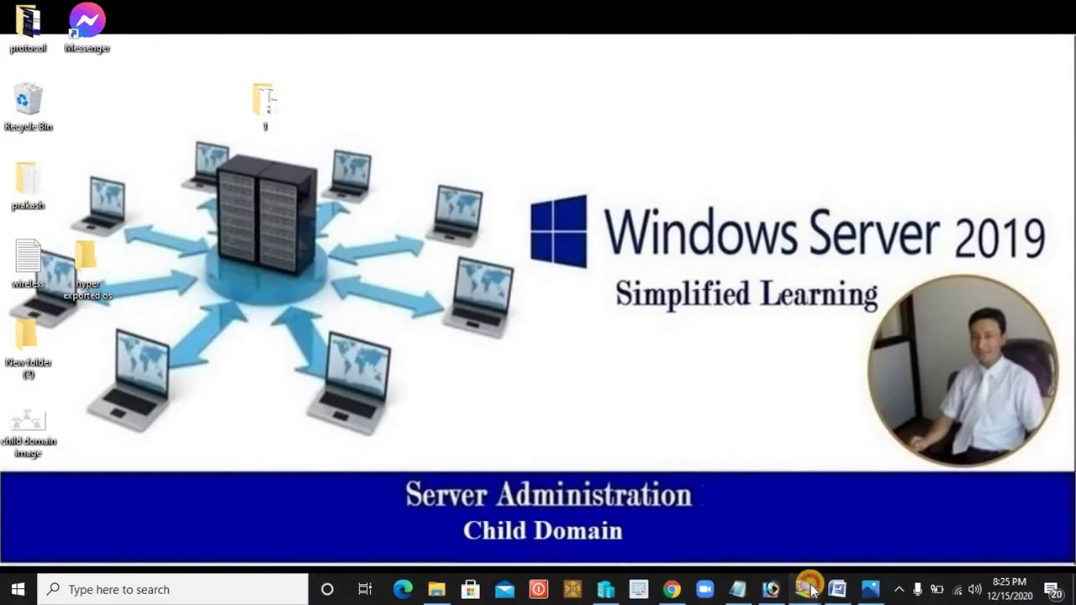
mouse_move(823, 592)
On the main DC VM, close Active Directory Sites and Services, then bring the CDC VM back.
click(889, 524)
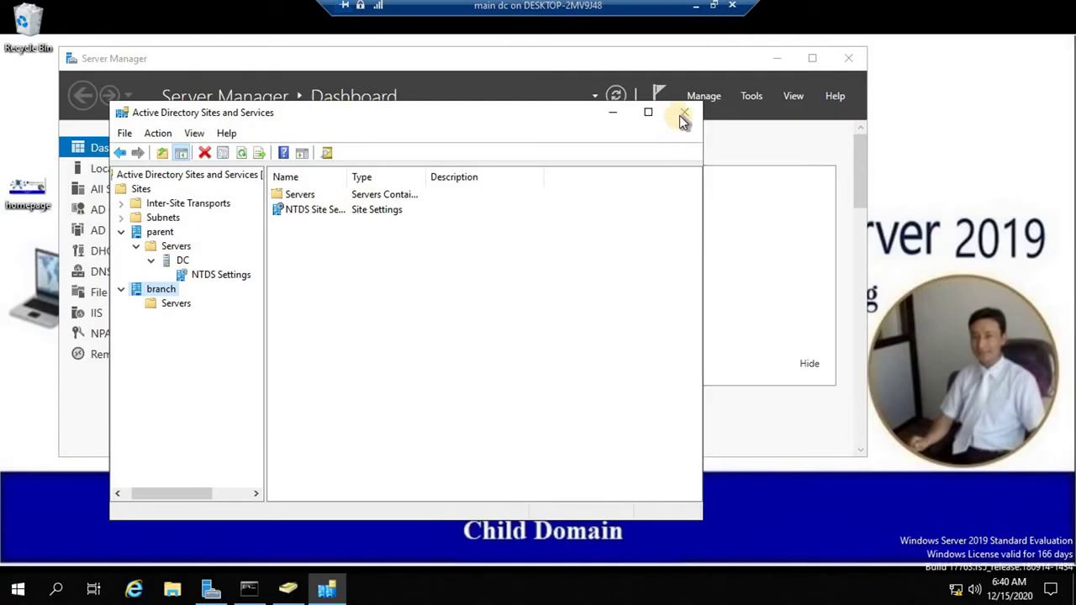
click(623, 103)
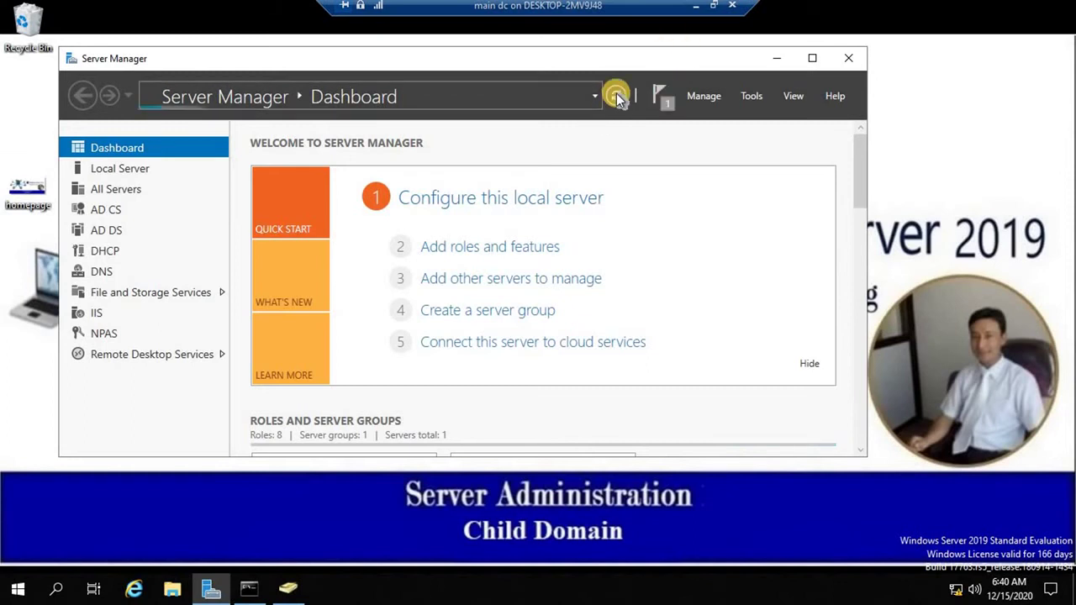
click(696, 6)
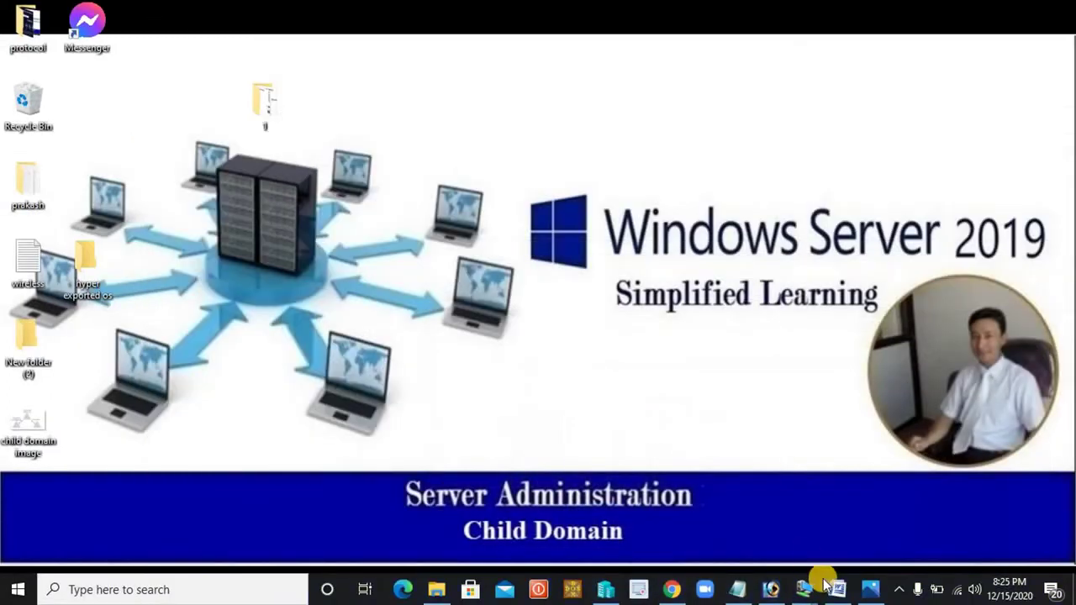
mouse_move(803, 593)
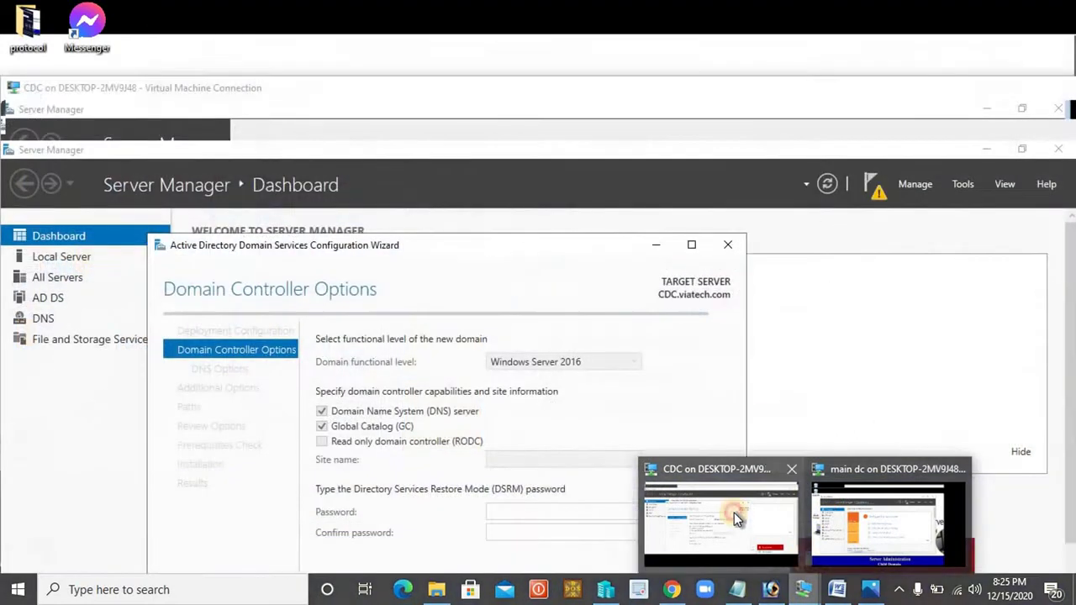
click(734, 513)
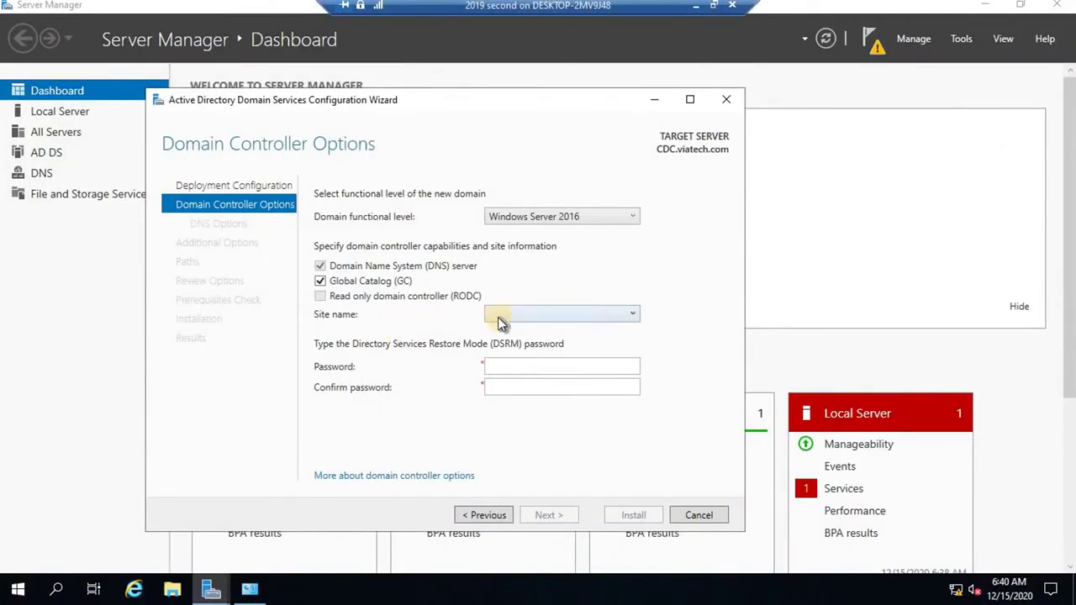
Choose 'branch' as the site name and enter the DSRM password.
click(530, 314)
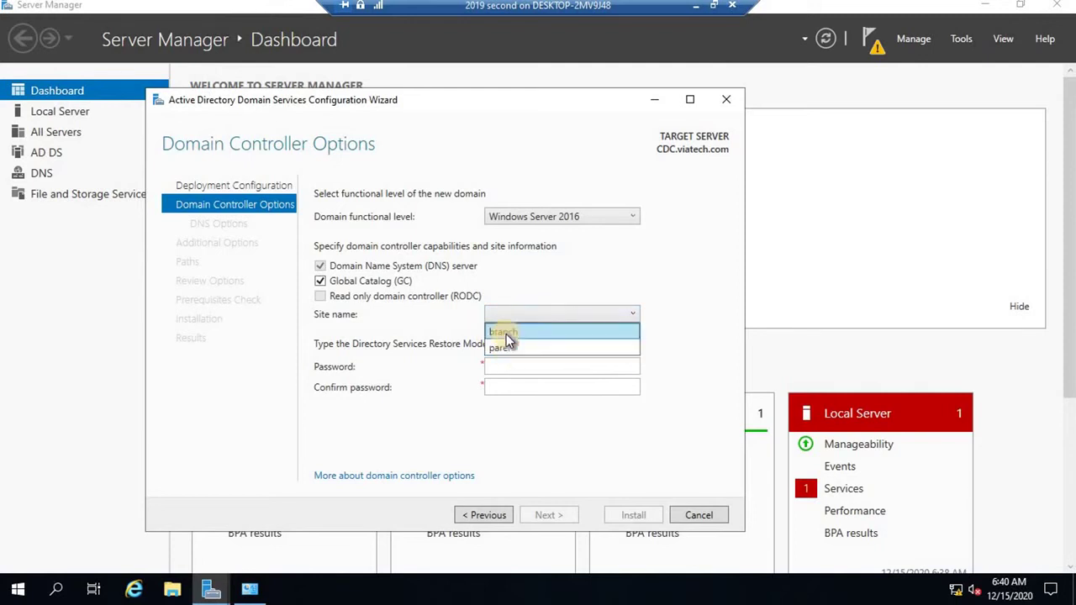
click(508, 333)
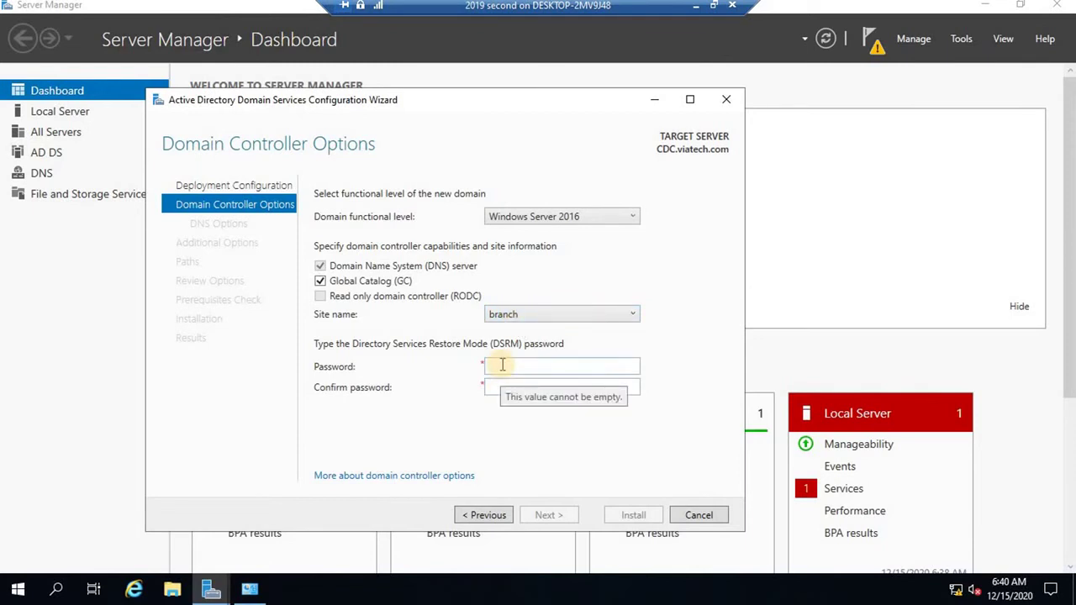
click(502, 364)
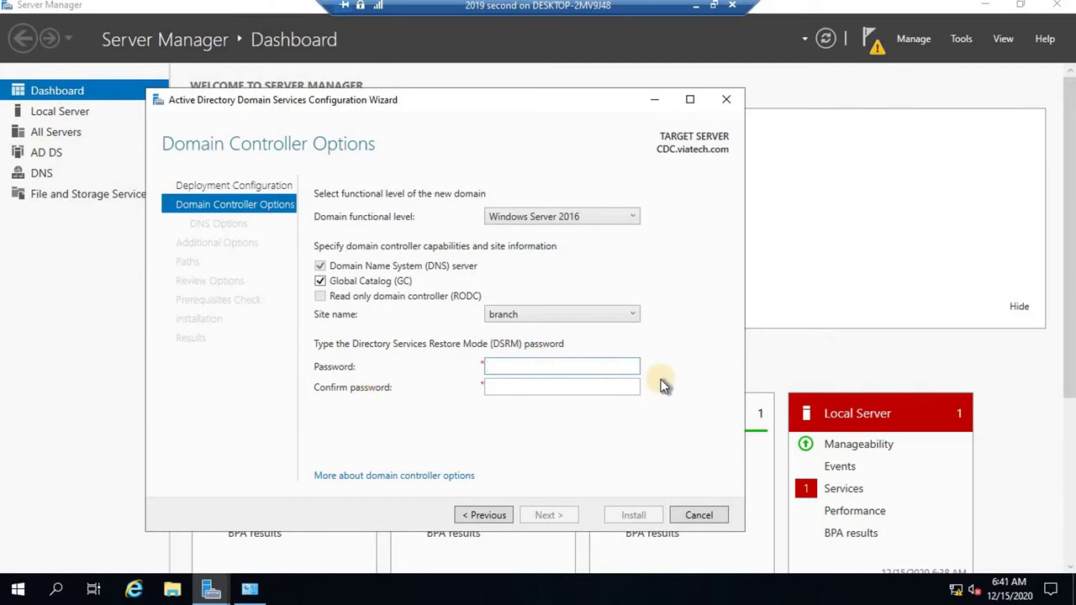
text(••••••••)
key(Tab)
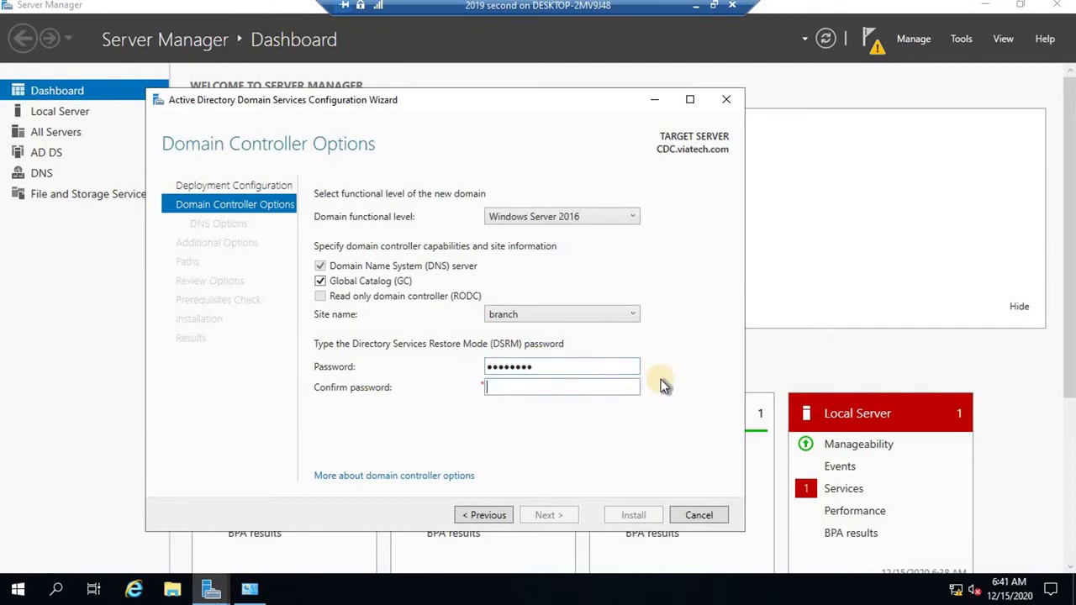
text(••••••••)
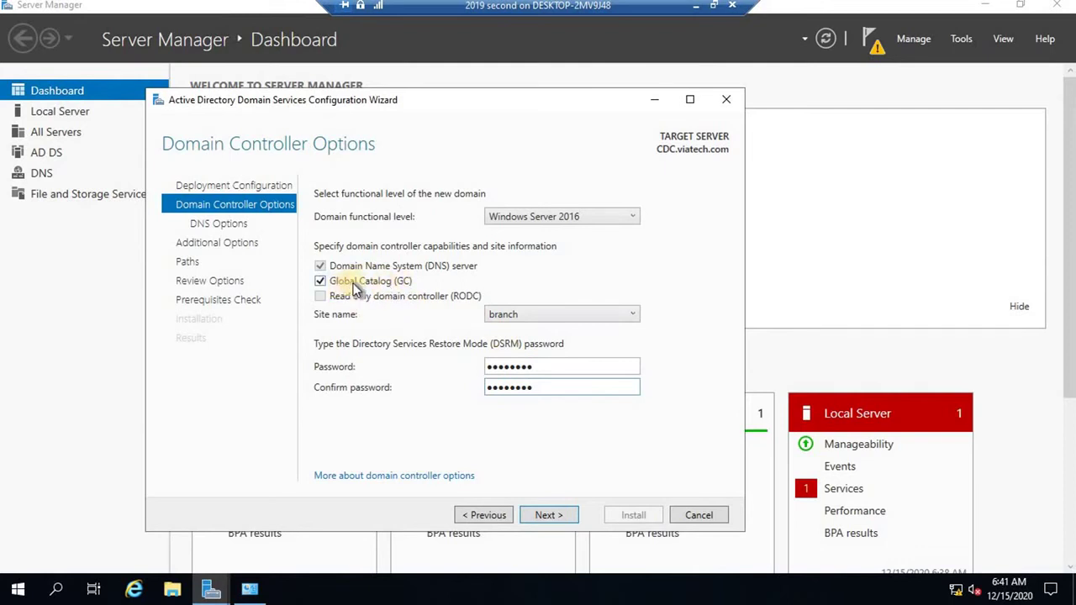
Keep default DNS options, NetBIOS name TEST and default paths, pass prerequisites, and install.
click(553, 516)
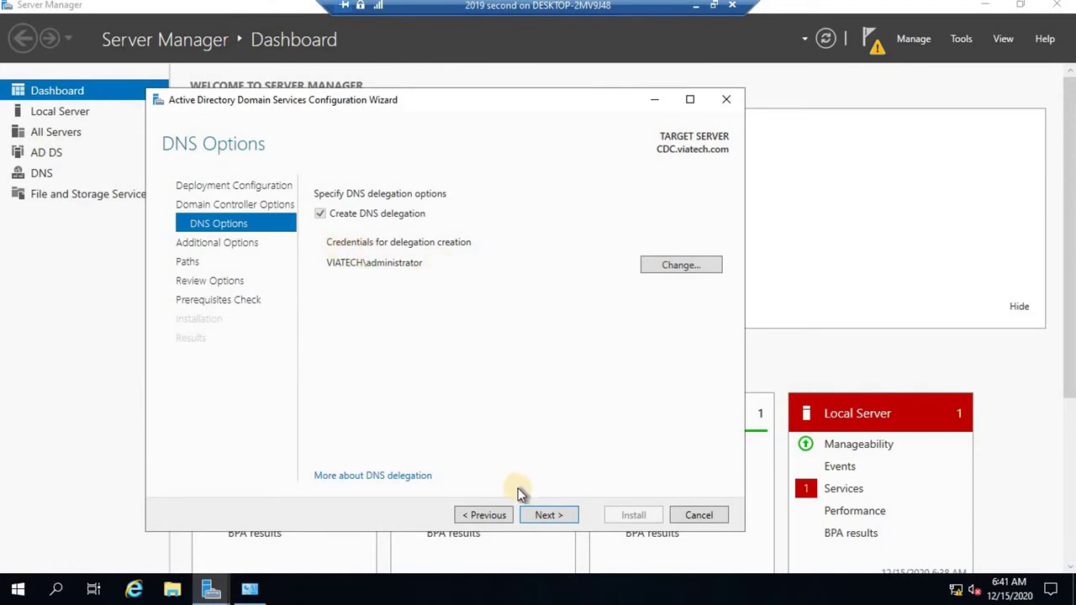
click(547, 516)
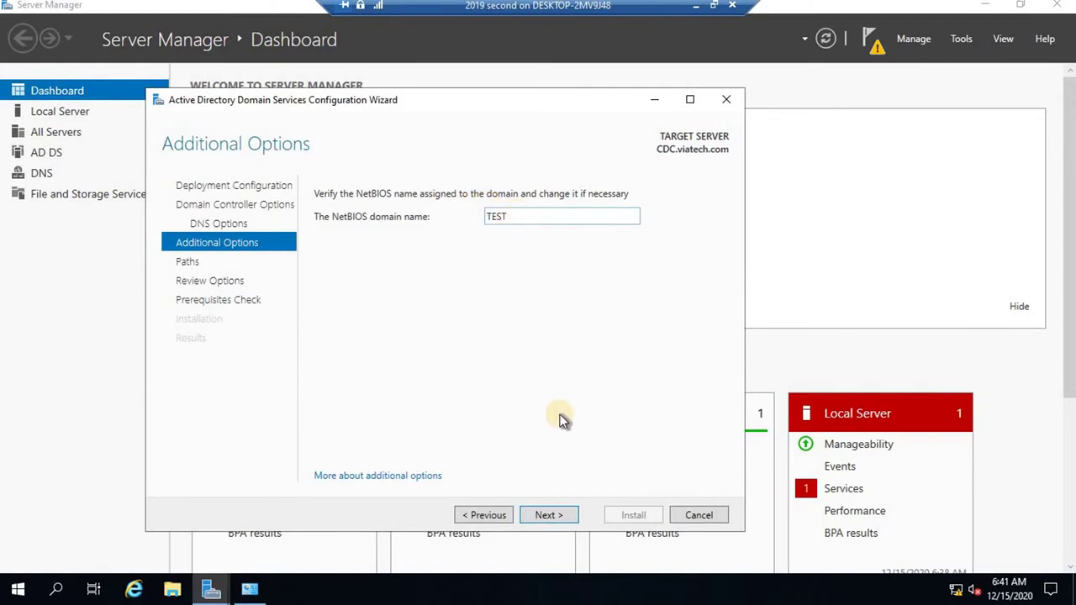
click(551, 514)
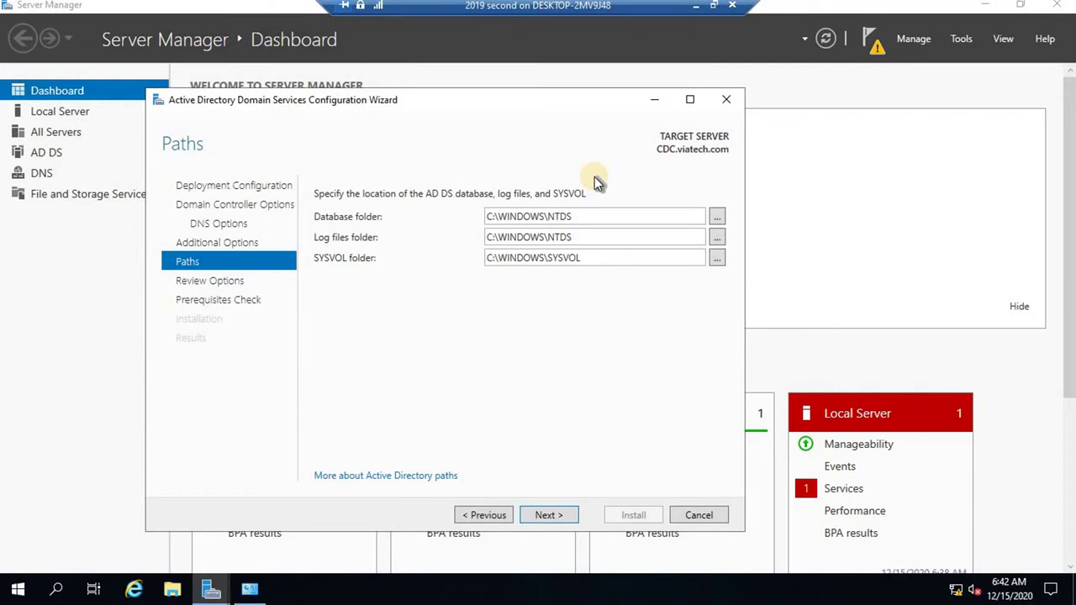
click(553, 516)
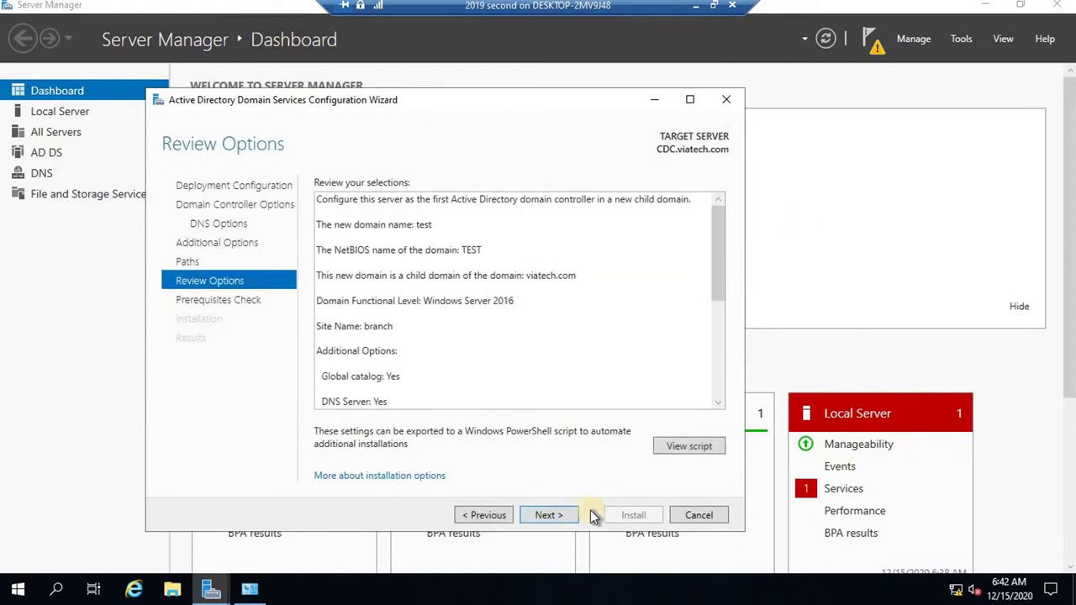
click(550, 515)
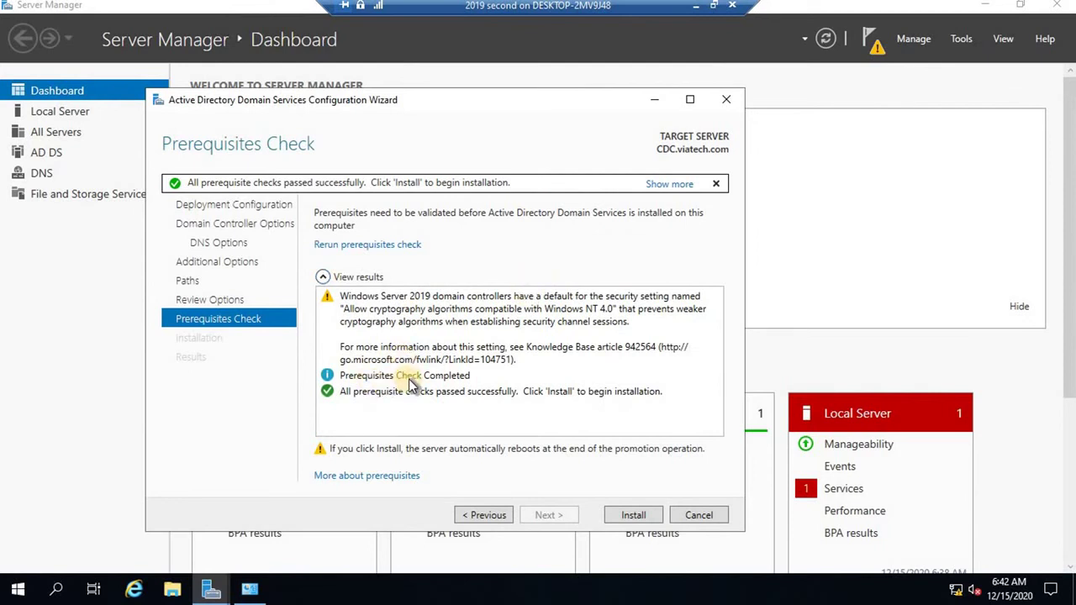
click(633, 514)
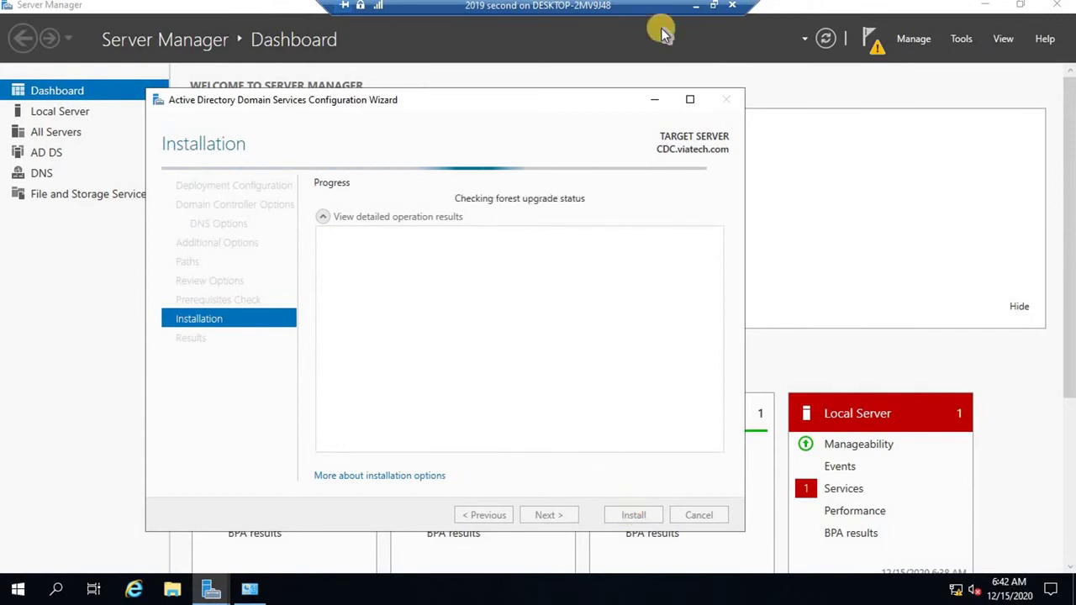
Switch to the main dc VM and launch Active Directory Users and Computers.
click(696, 8)
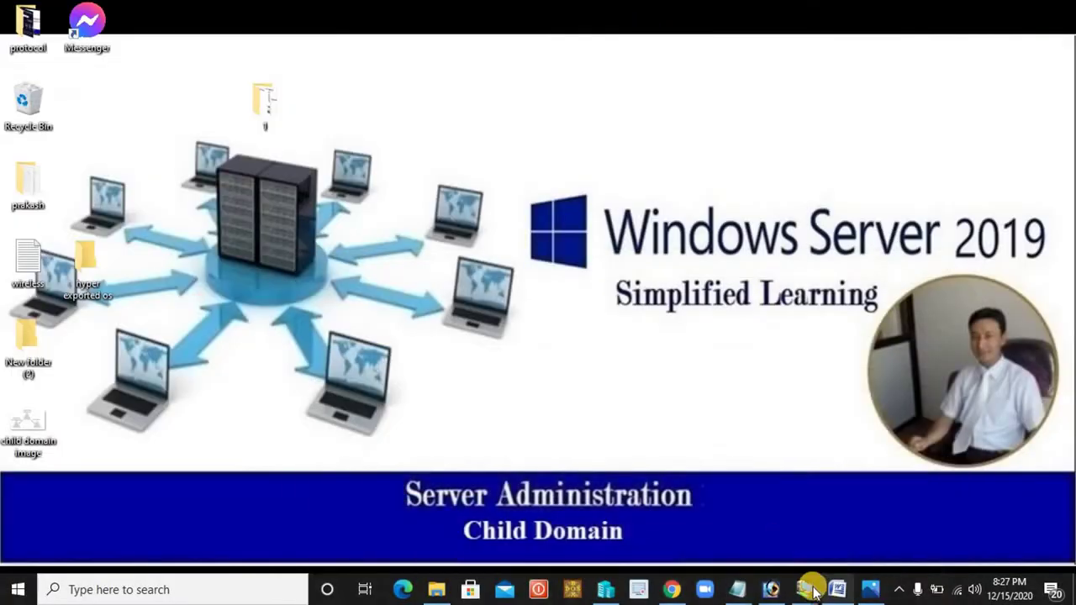
mouse_move(807, 591)
click(841, 523)
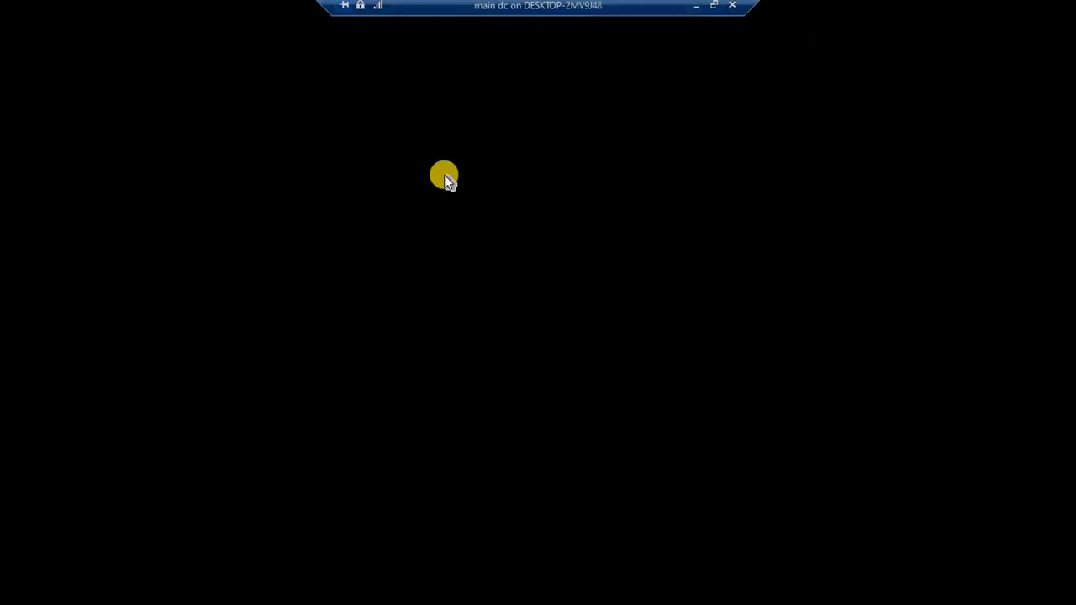
click(754, 95)
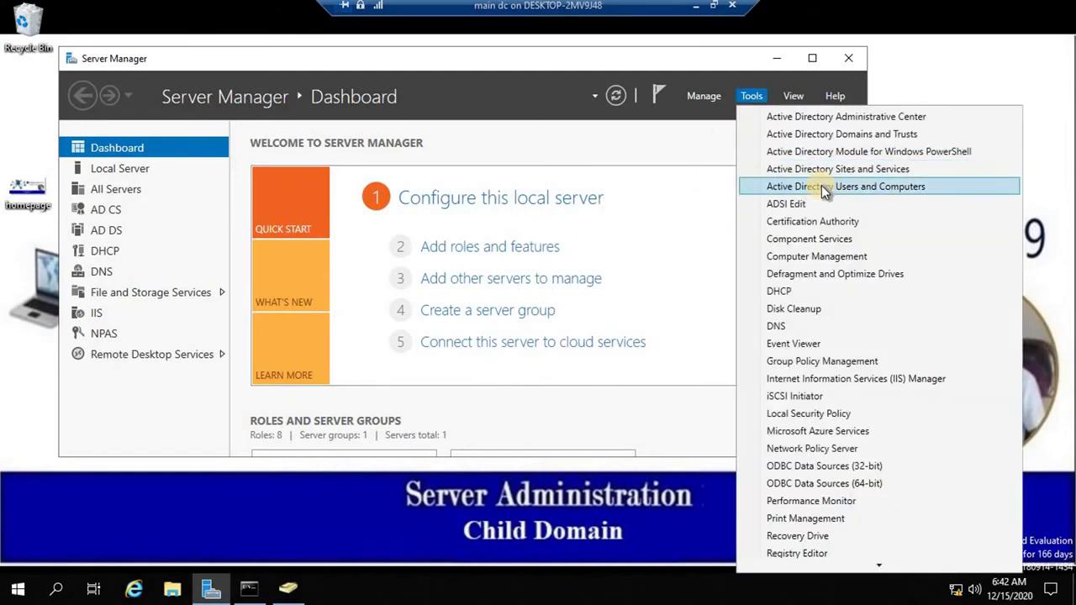
click(821, 185)
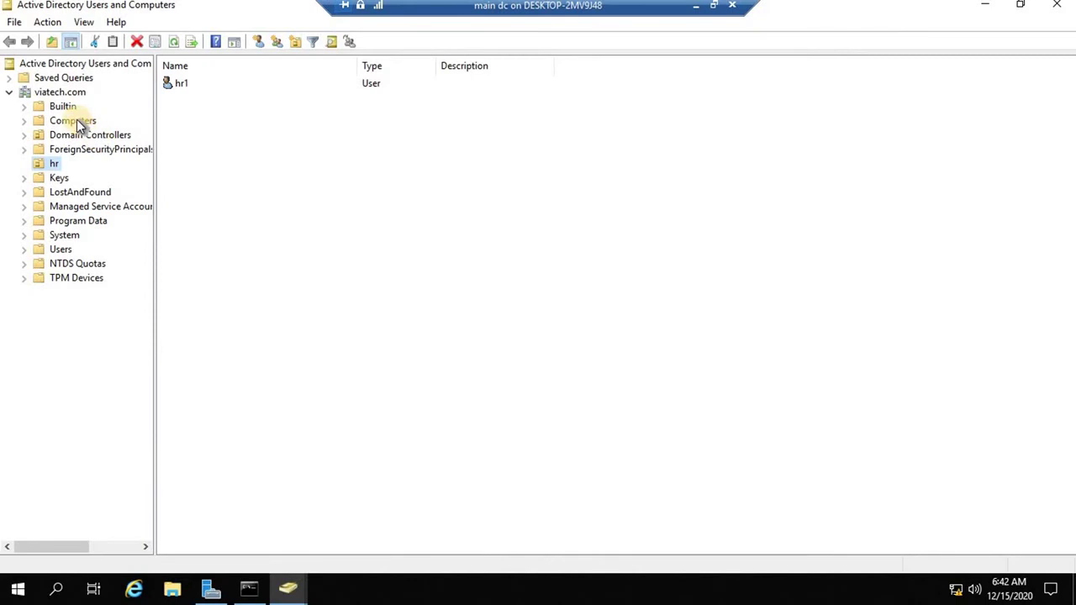
Check that the CDC computer account appears in viatech.com's Computers container.
click(77, 122)
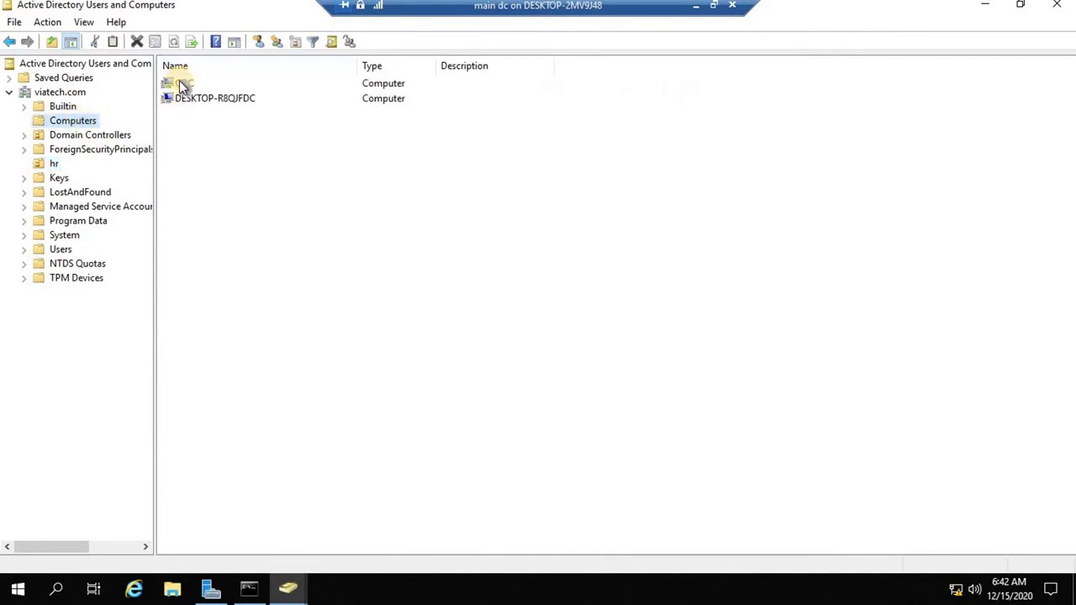
click(179, 83)
click(74, 124)
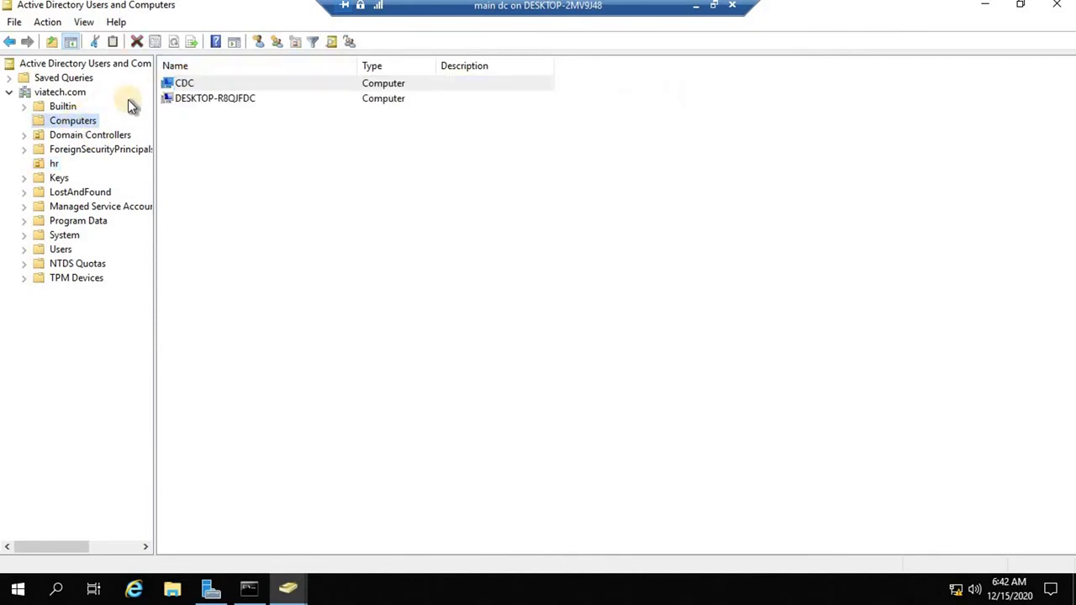
click(179, 82)
Put away the main dc session and bring the CDC VM back to the front.
click(85, 118)
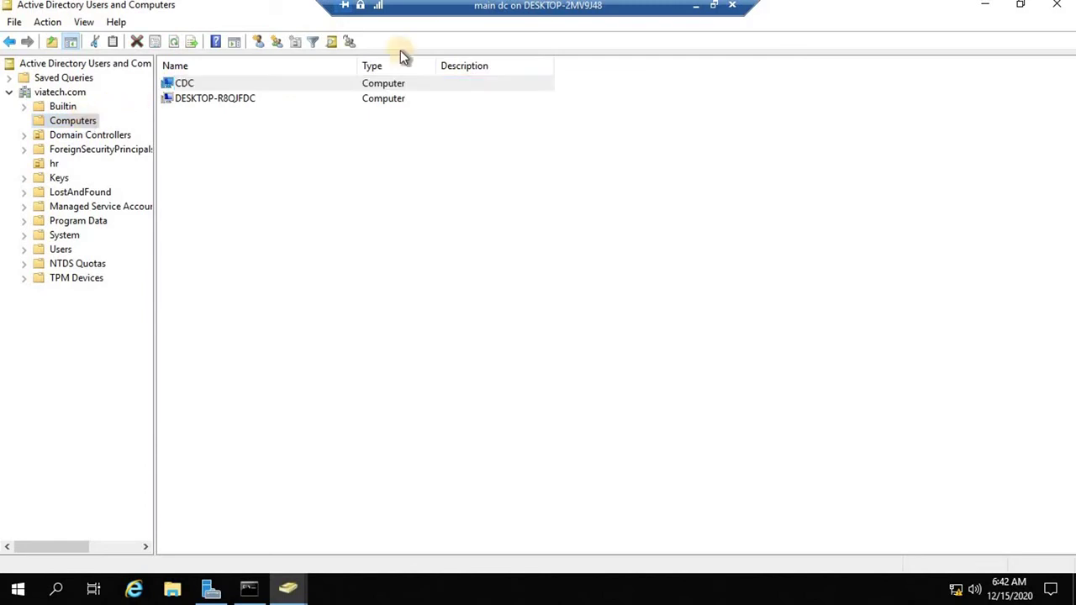
click(713, 5)
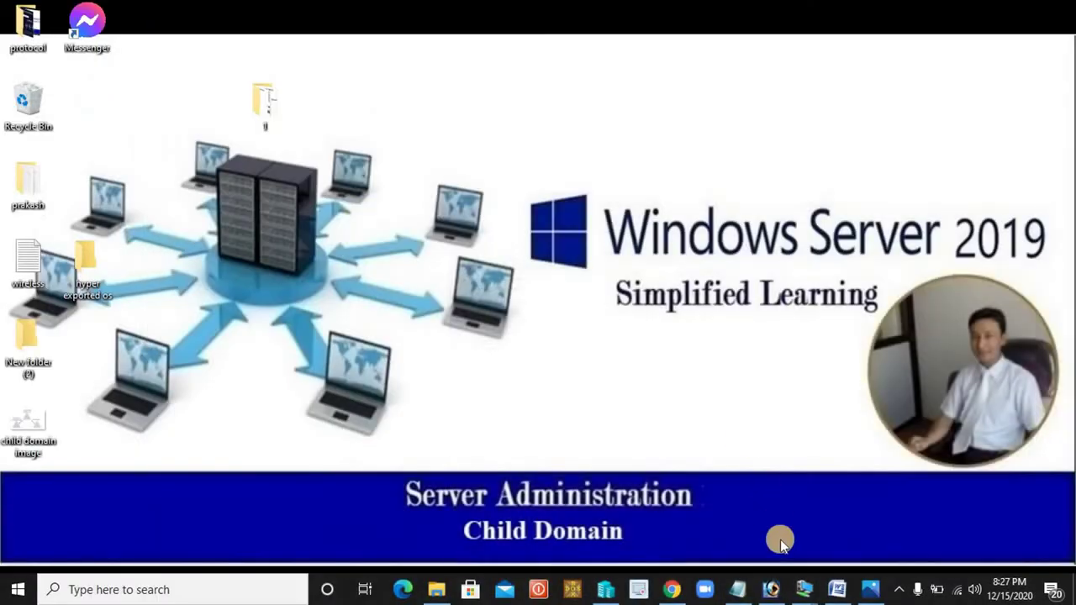
mouse_move(809, 585)
click(743, 515)
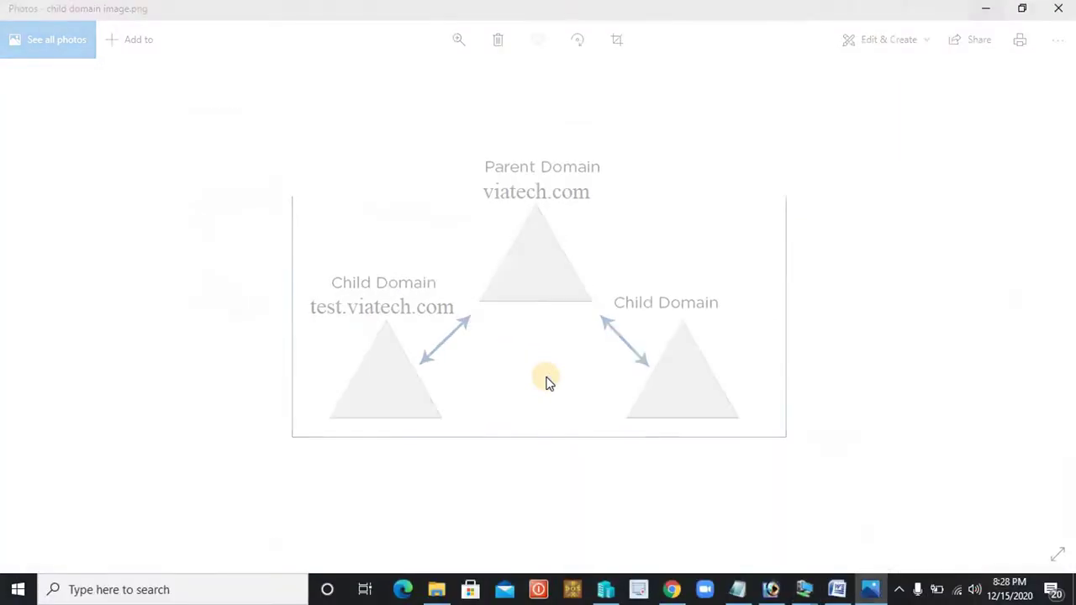
Close the Photos window showing the test.viatech.com under viatech.com diagram.
click(1058, 7)
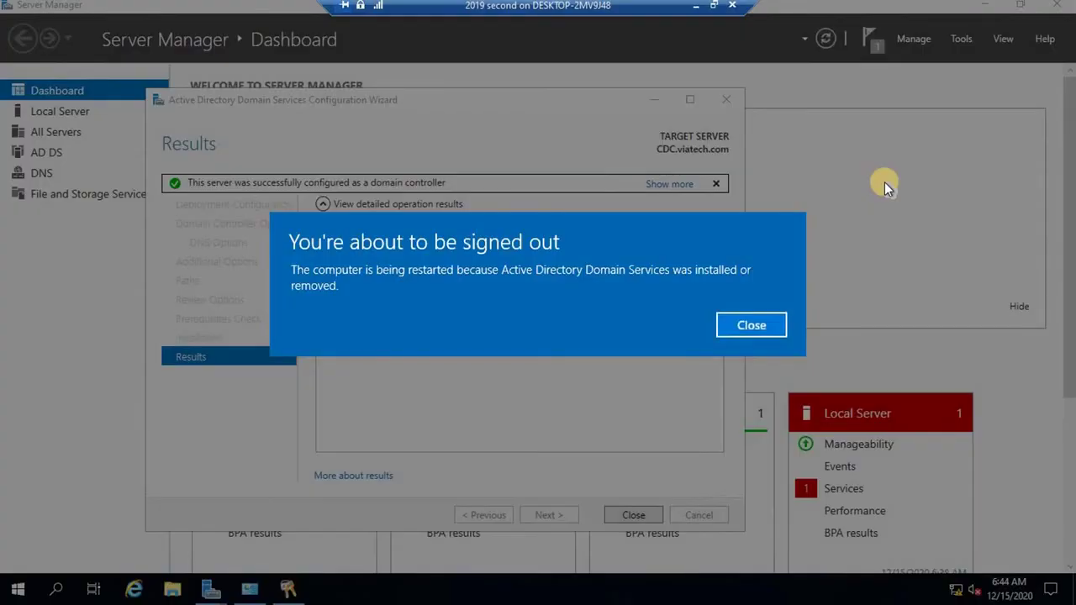
Dismiss the sign-out warning and close the finished promotion wizard's Results page.
click(736, 326)
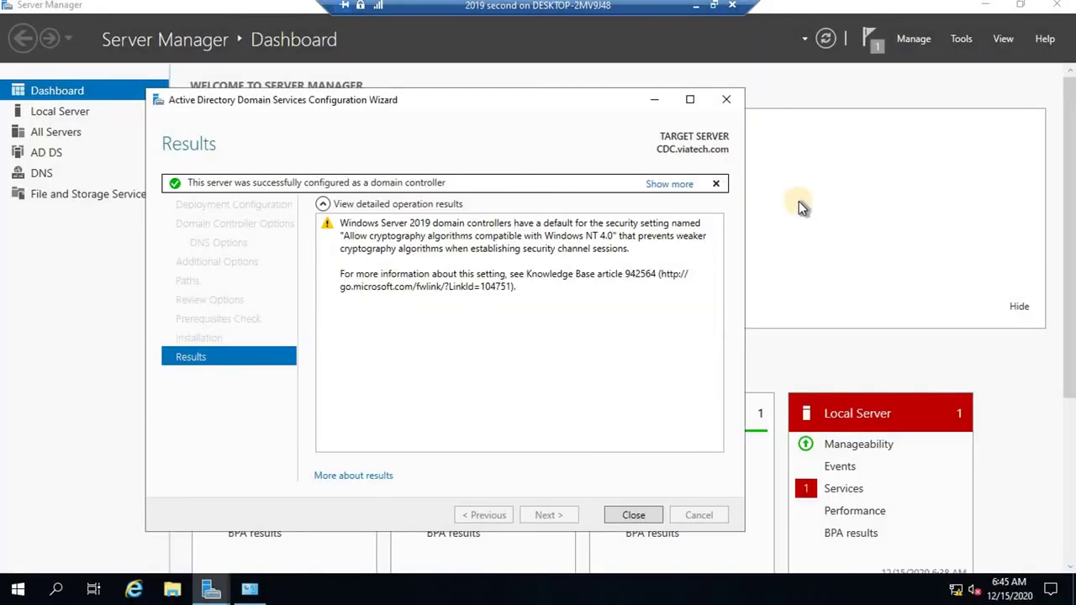
click(634, 515)
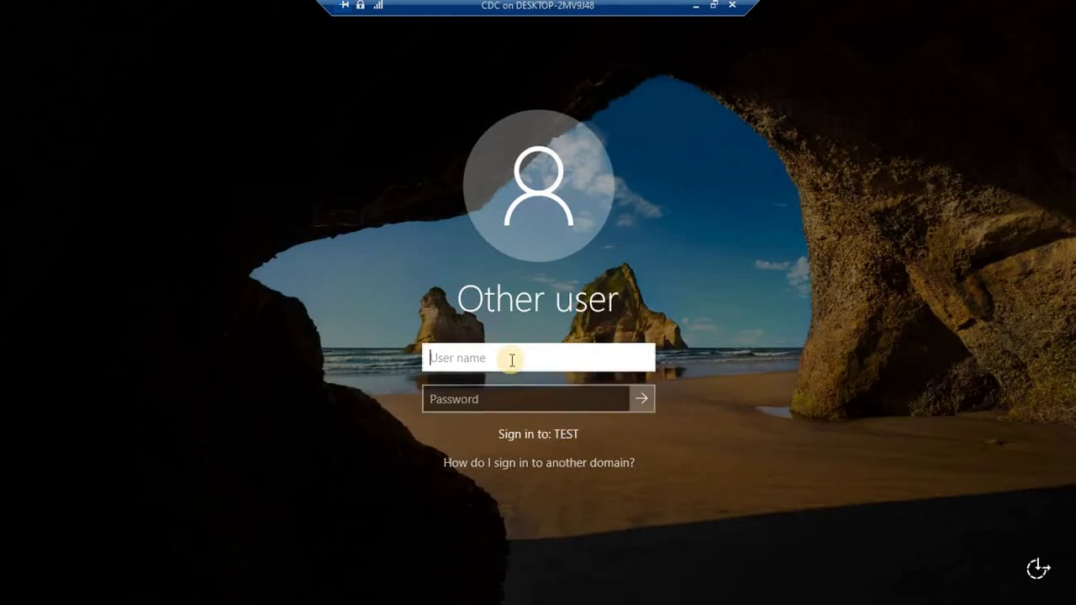
Sign in to CDC in the TEST domain as administrator with the account password.
text(administrator)
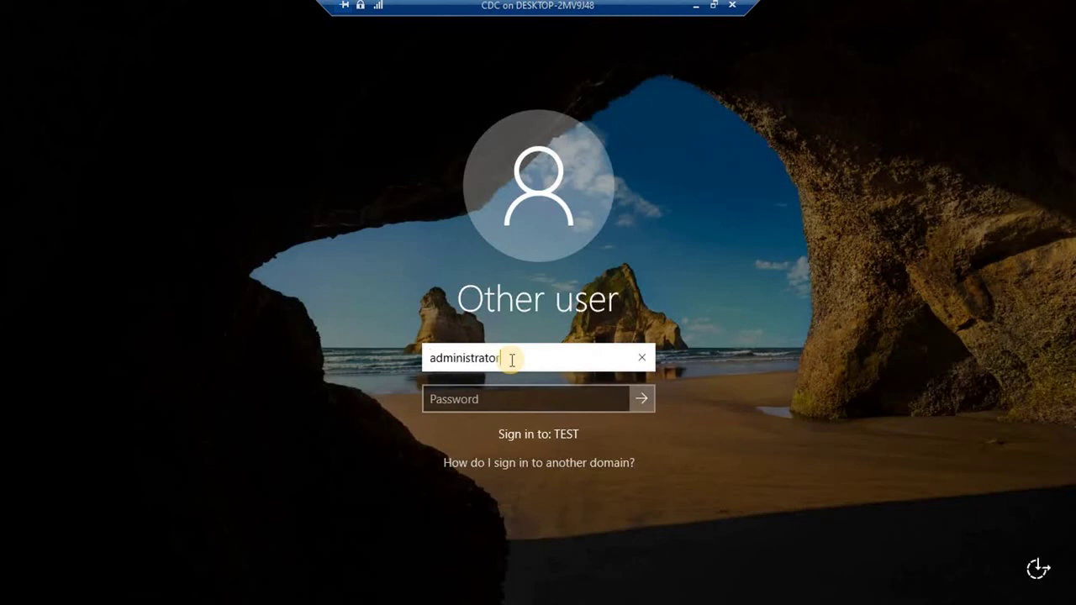
key(Tab)
text(P@ssw0rd)
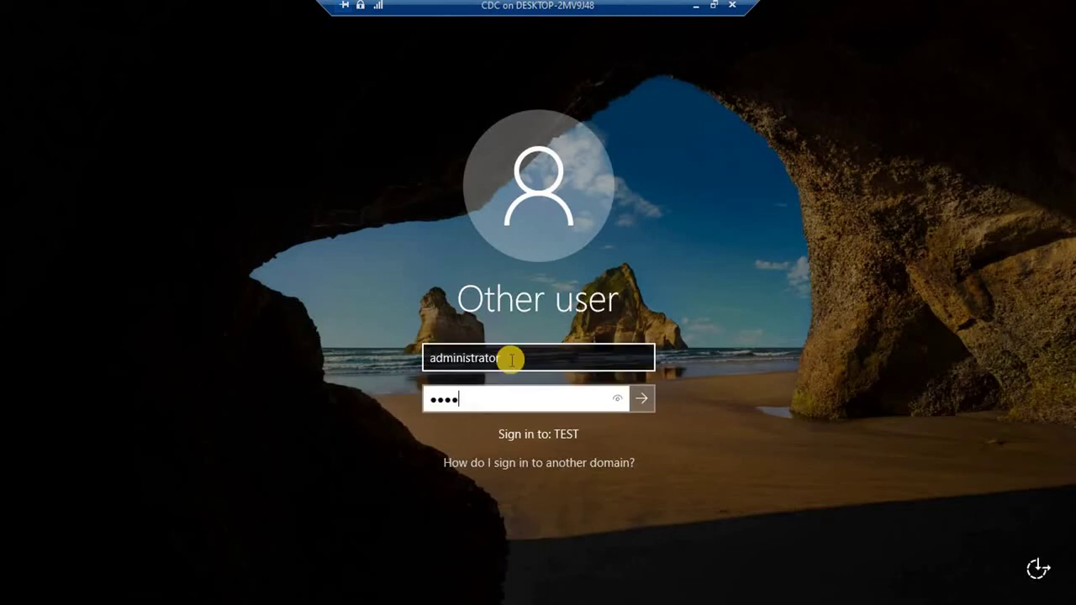
key(Return)
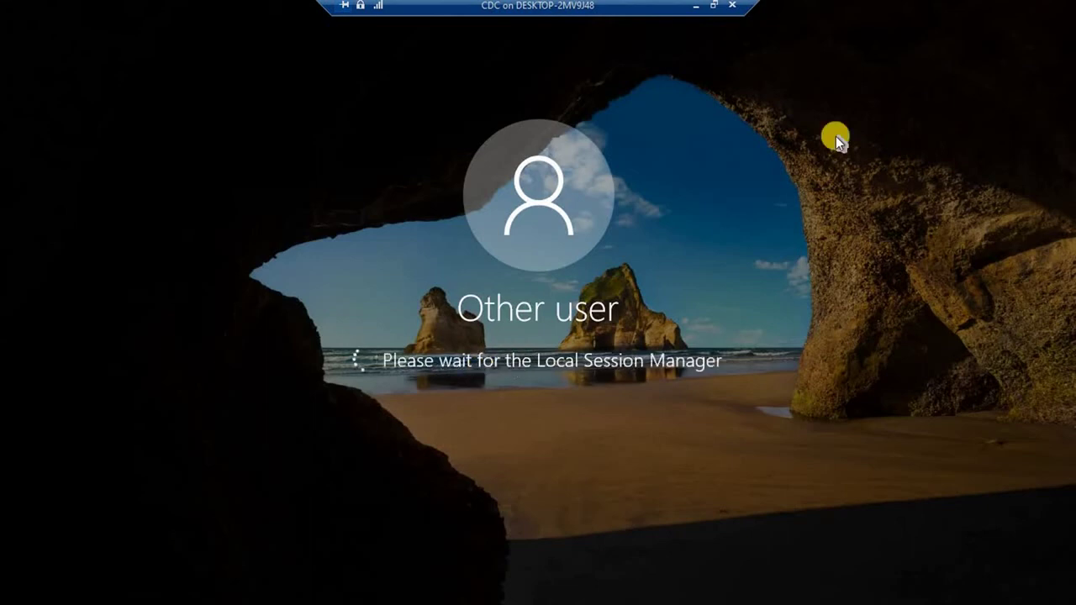
click(713, 6)
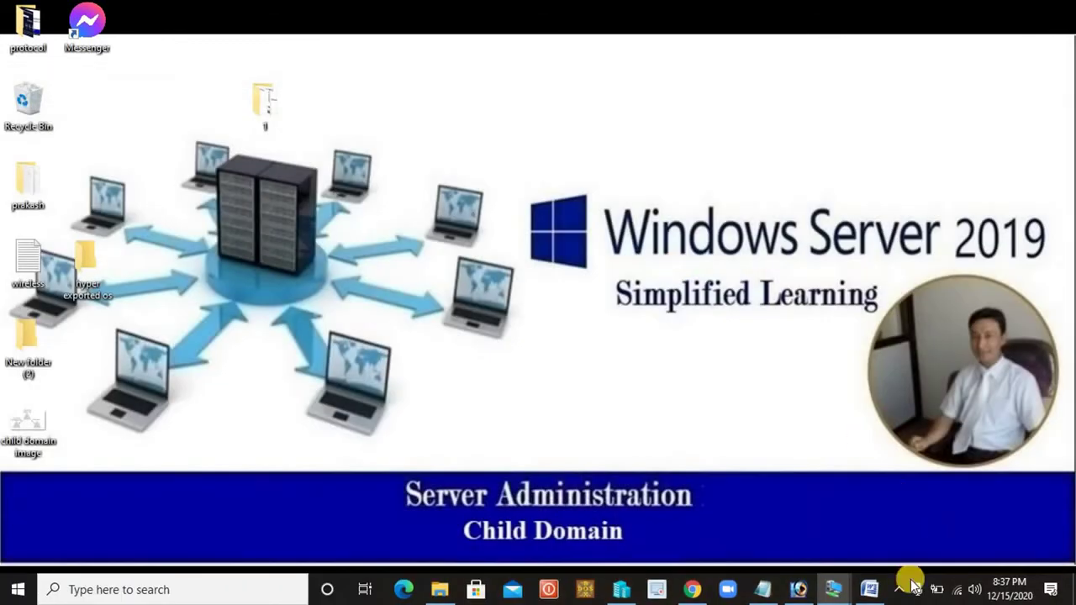
Bring up the main dc virtual machine session from the taskbar previews.
click(836, 594)
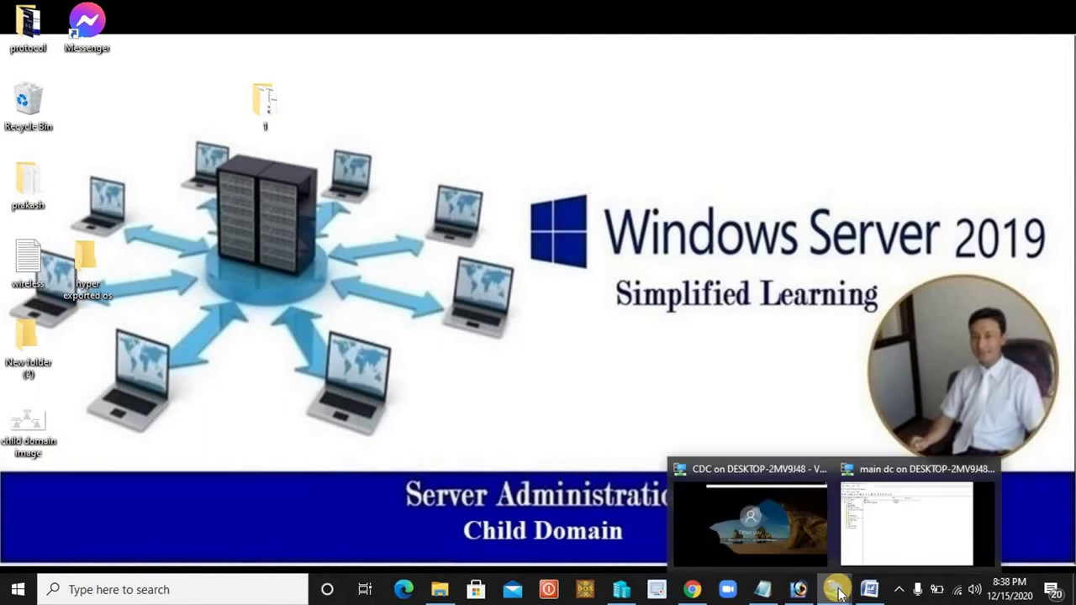
click(838, 594)
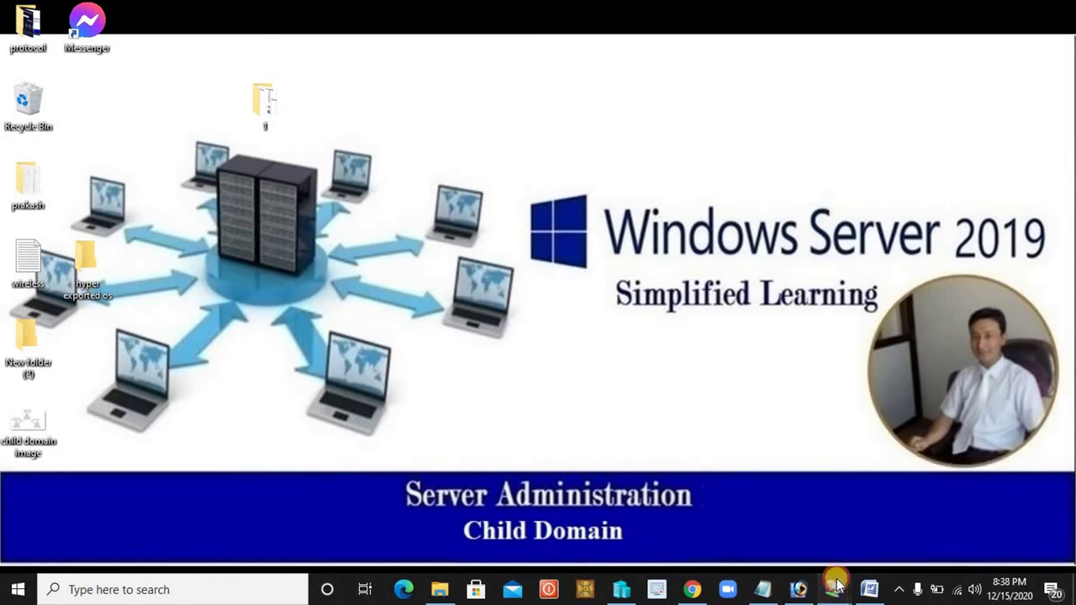
click(864, 514)
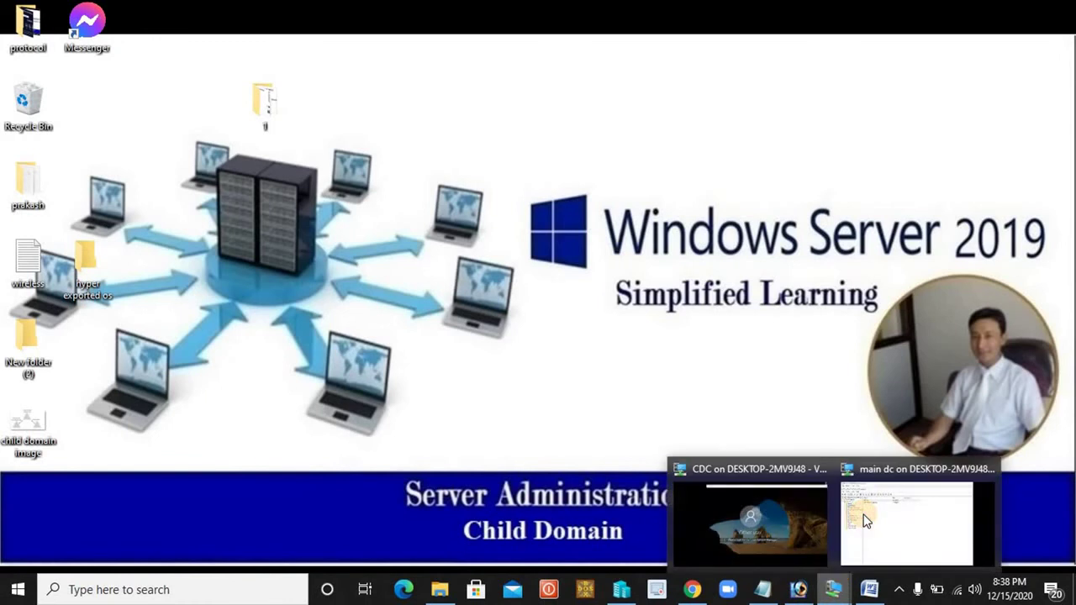
click(865, 521)
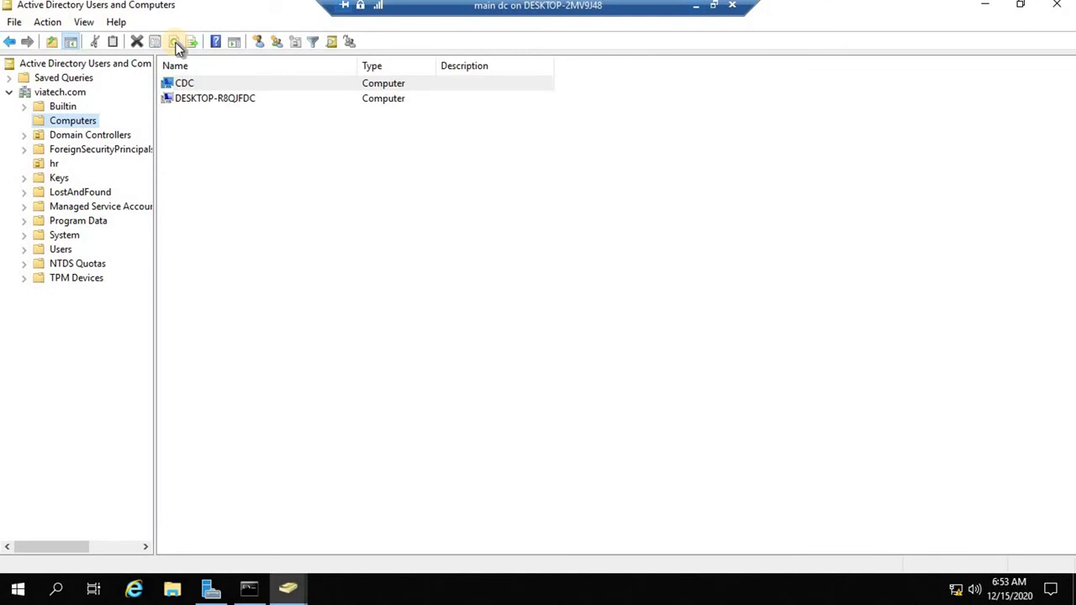
Refresh the domain computers, cancel an accidental new group, and view Domain Controllers.
click(174, 43)
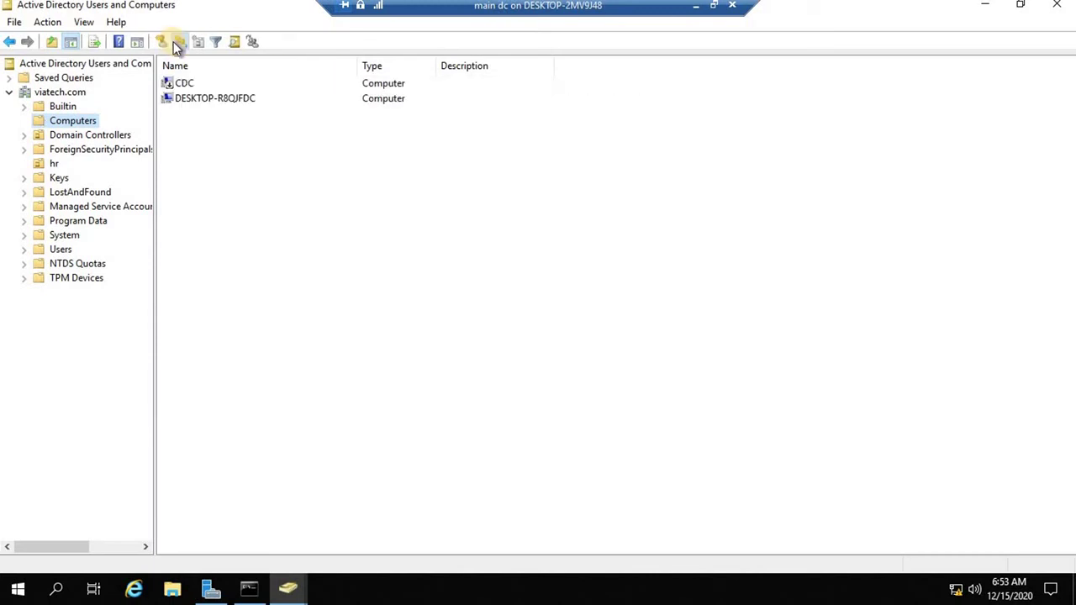
click(178, 42)
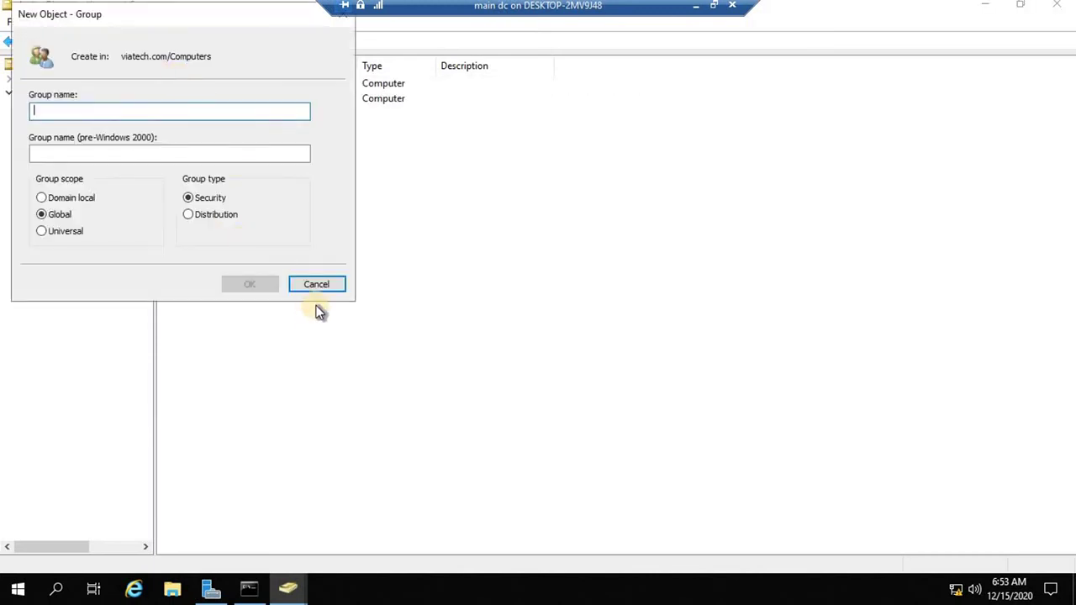
click(316, 285)
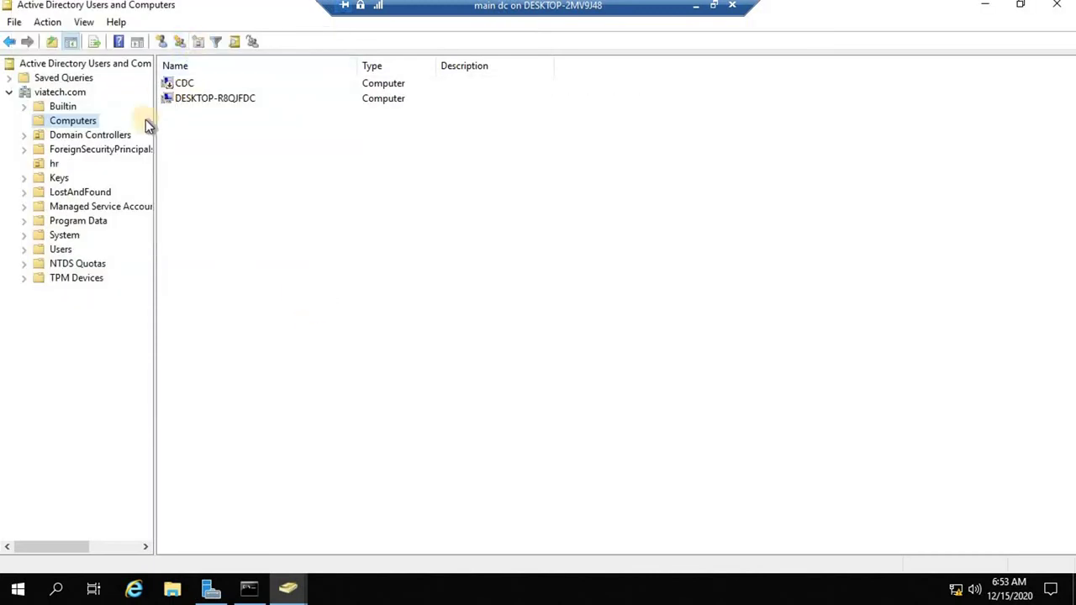
click(90, 138)
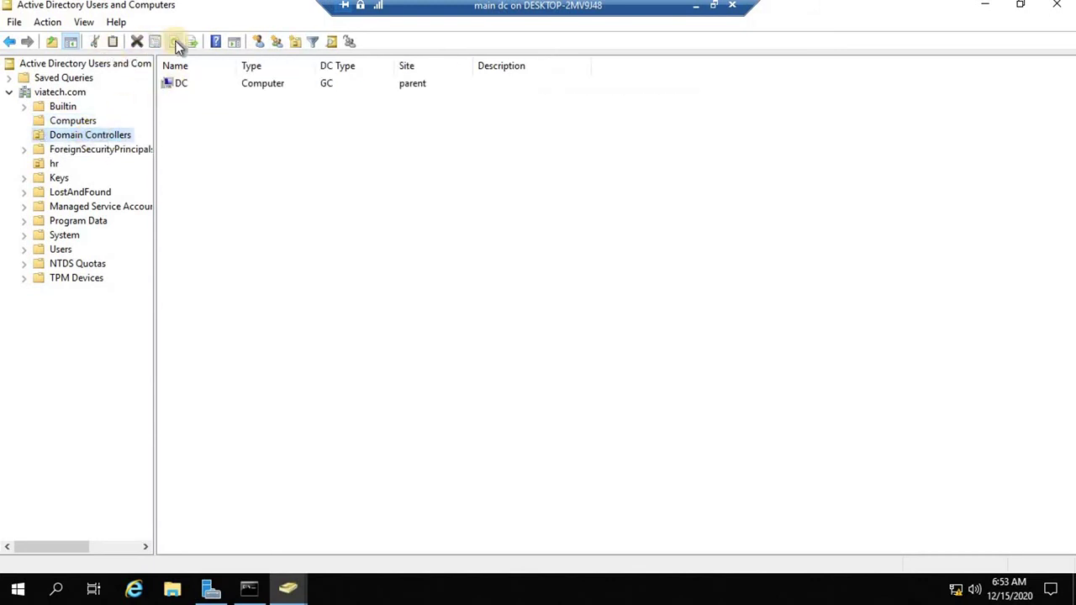
click(78, 122)
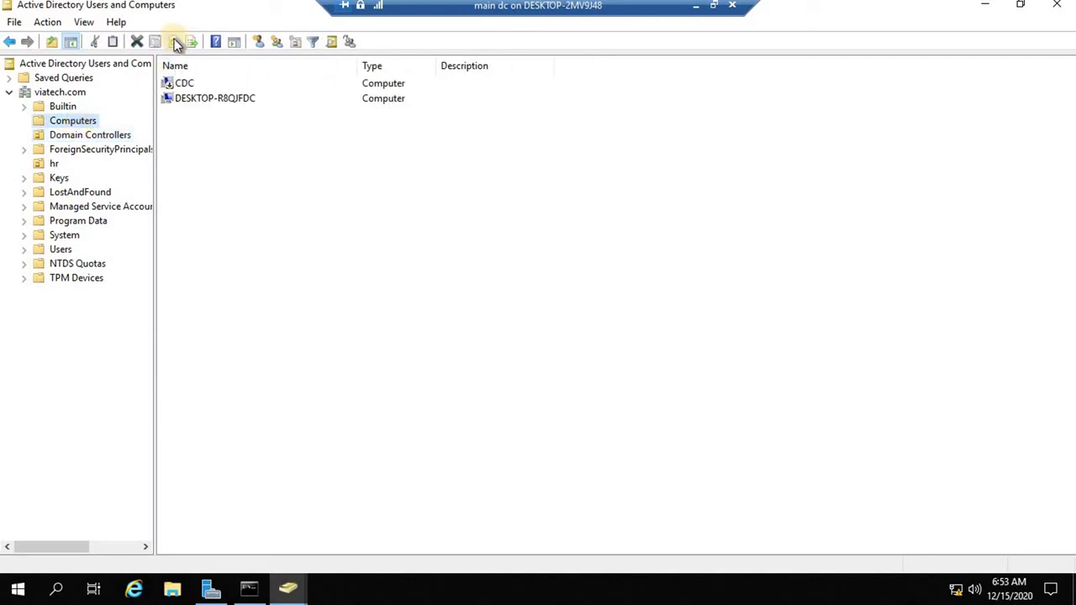
Open CDC's properties to check its DNS name CDC.viatech.com, then cancel.
click(183, 83)
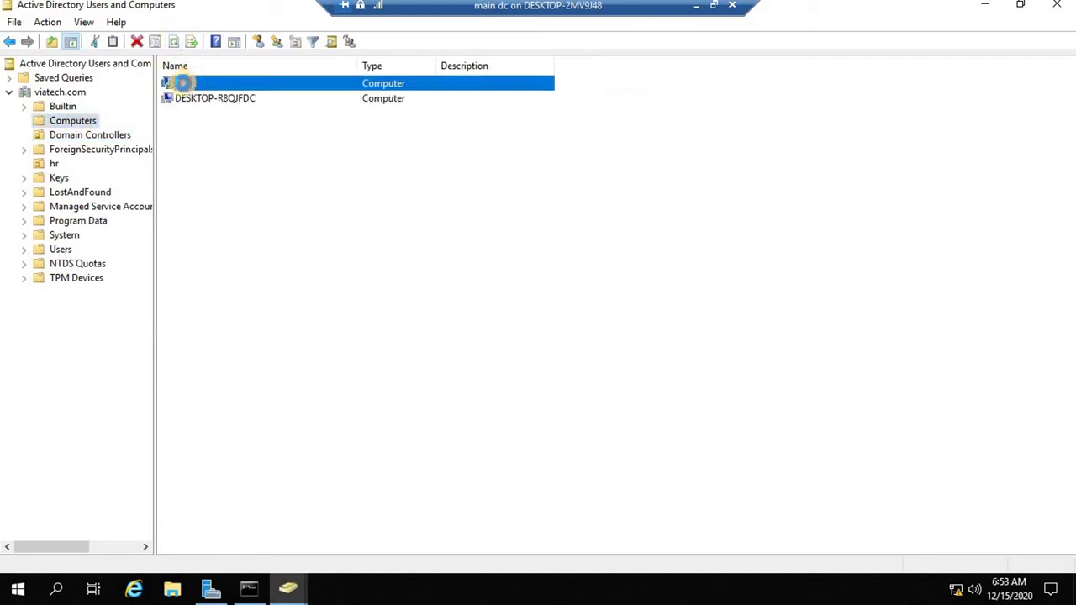
right_click(182, 82)
click(230, 266)
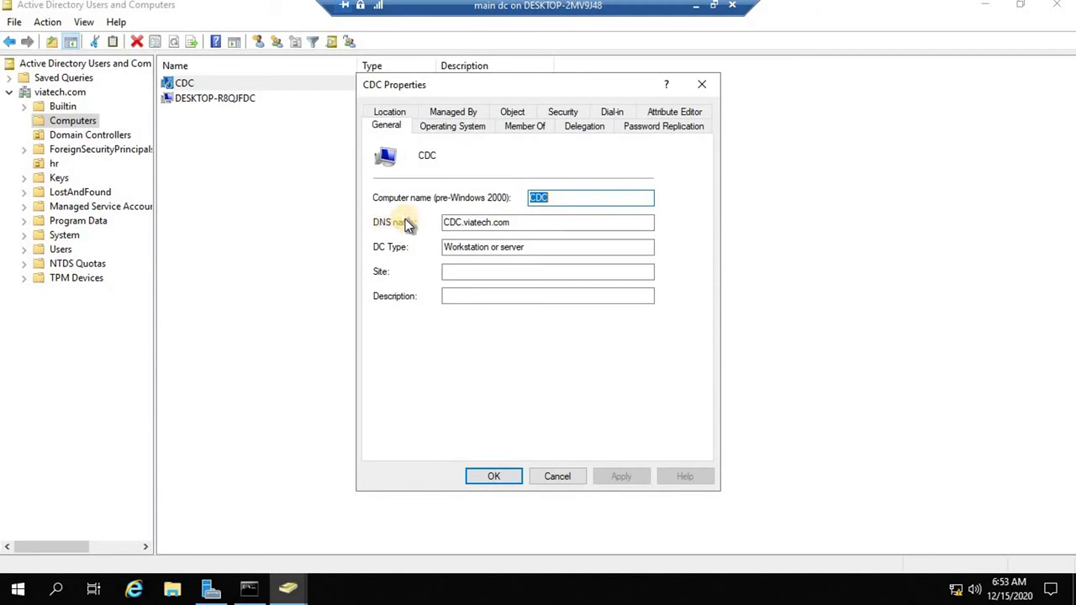
drag(529, 221, 432, 223)
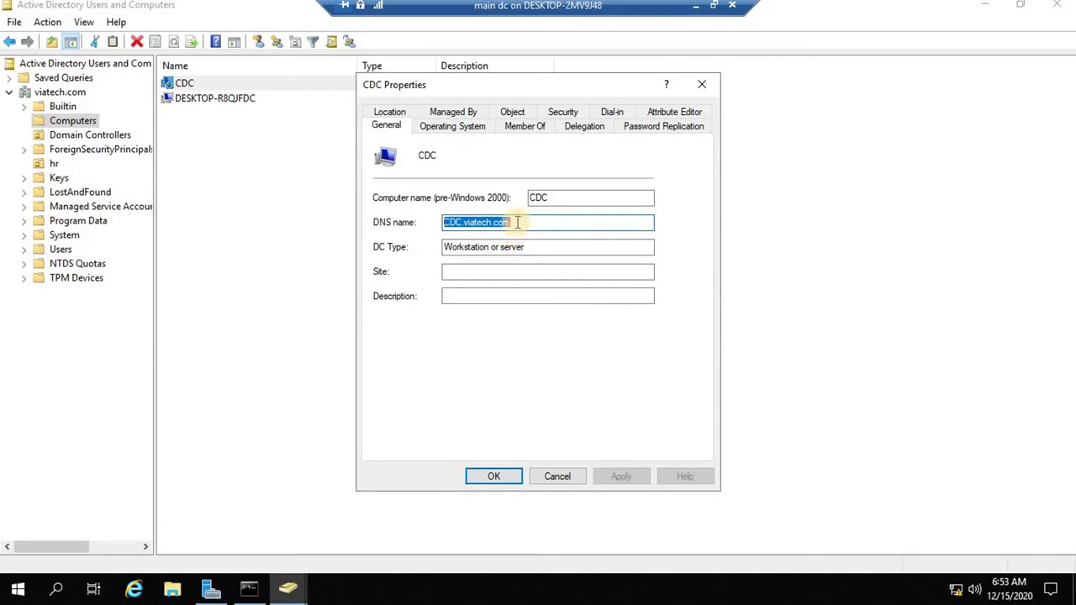
click(555, 476)
Refresh Domain Controllers, then list Computers showing CDC and DESKTOP-R8QJFDC.
click(88, 137)
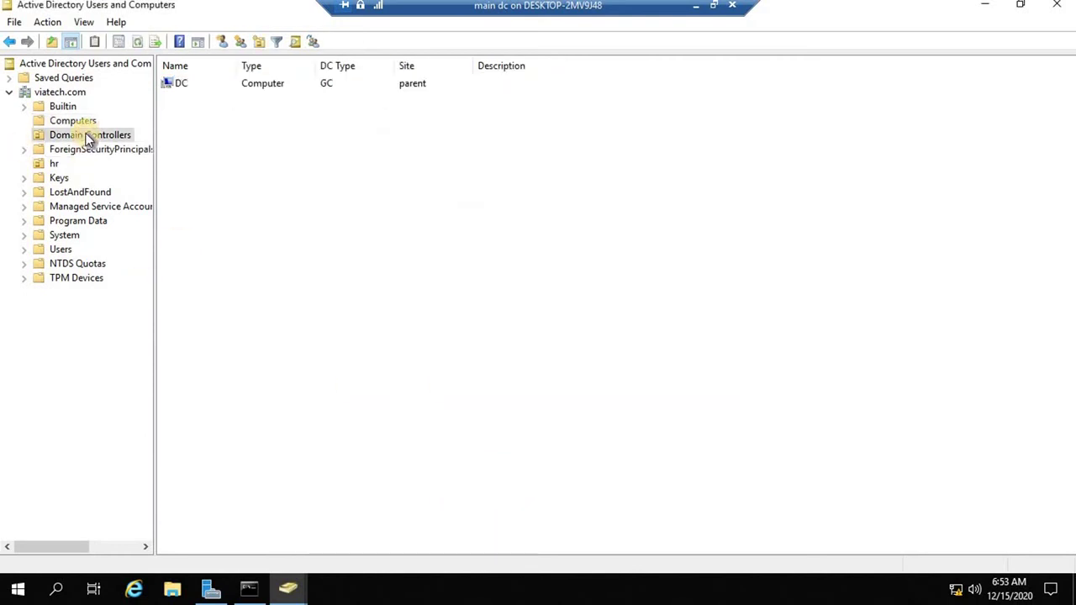
click(136, 41)
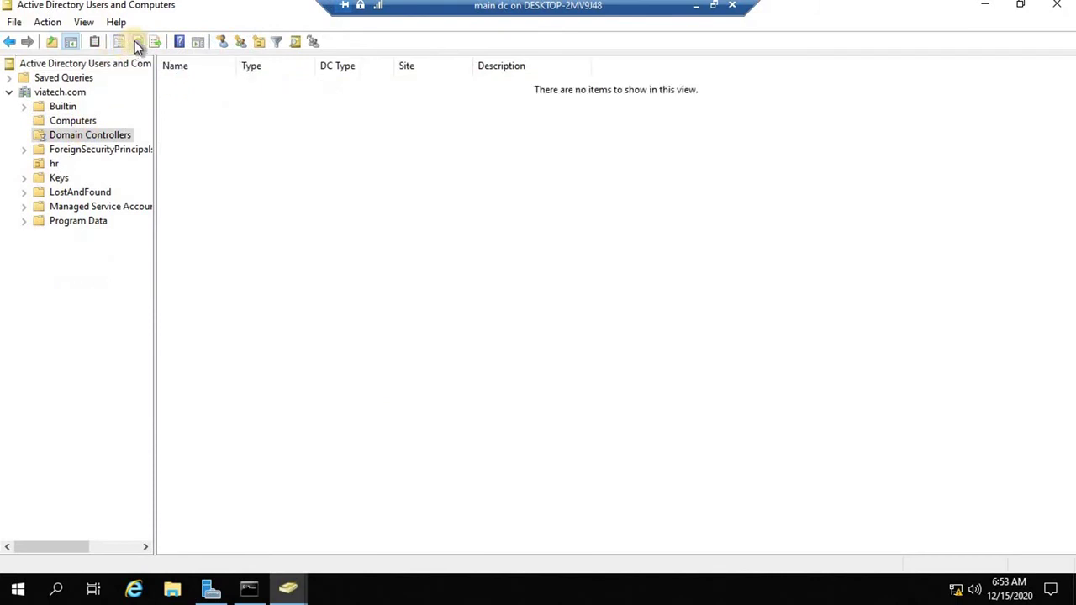
click(84, 121)
click(181, 83)
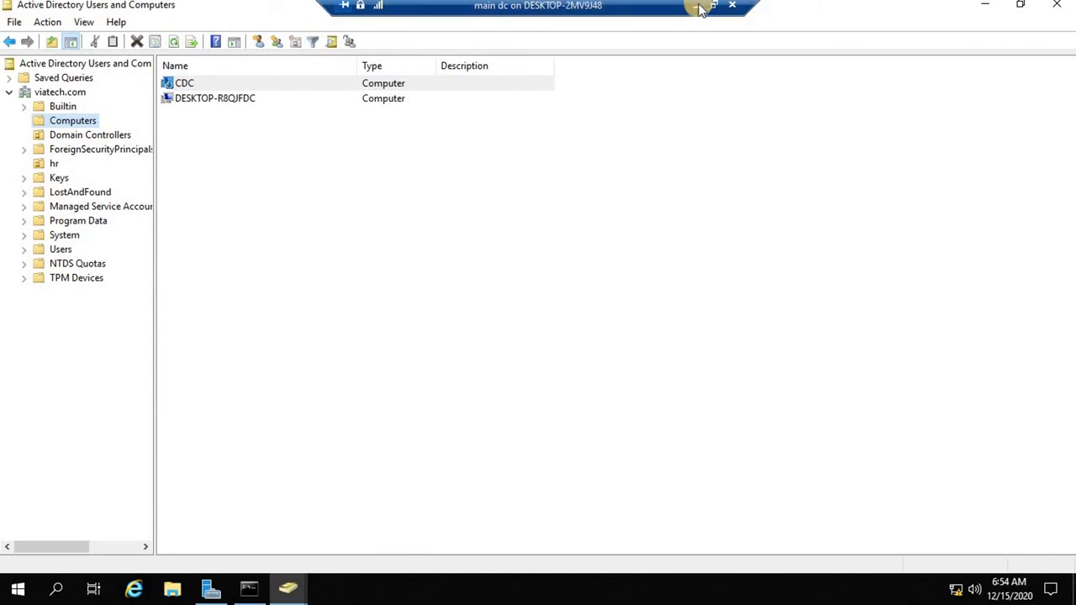
click(713, 5)
Minimize the main dc VM, view CDC's loaded desktop, then minimize CDC too.
click(832, 589)
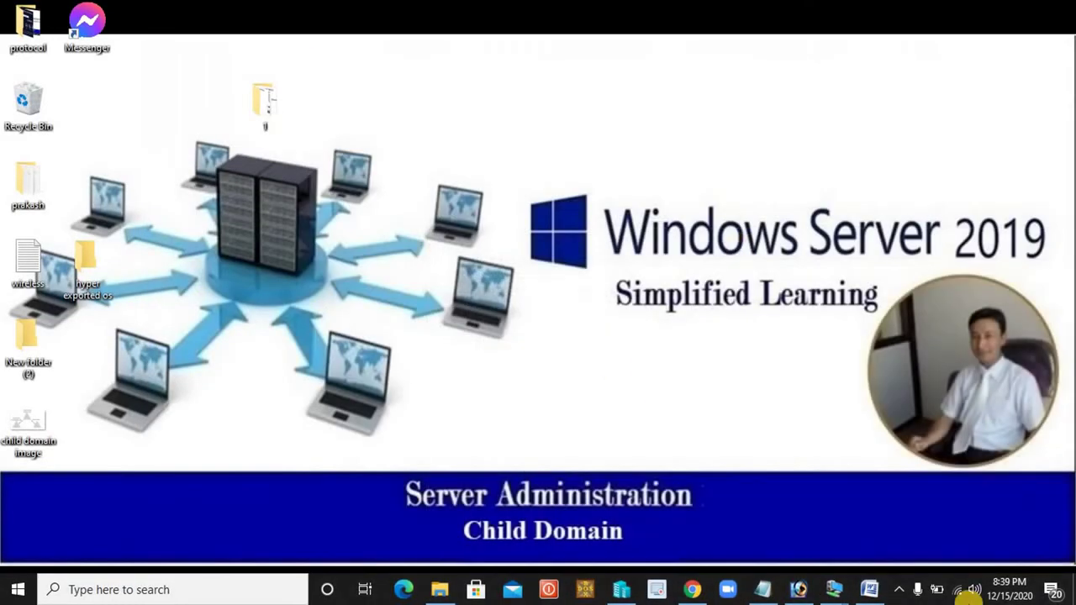
mouse_move(841, 591)
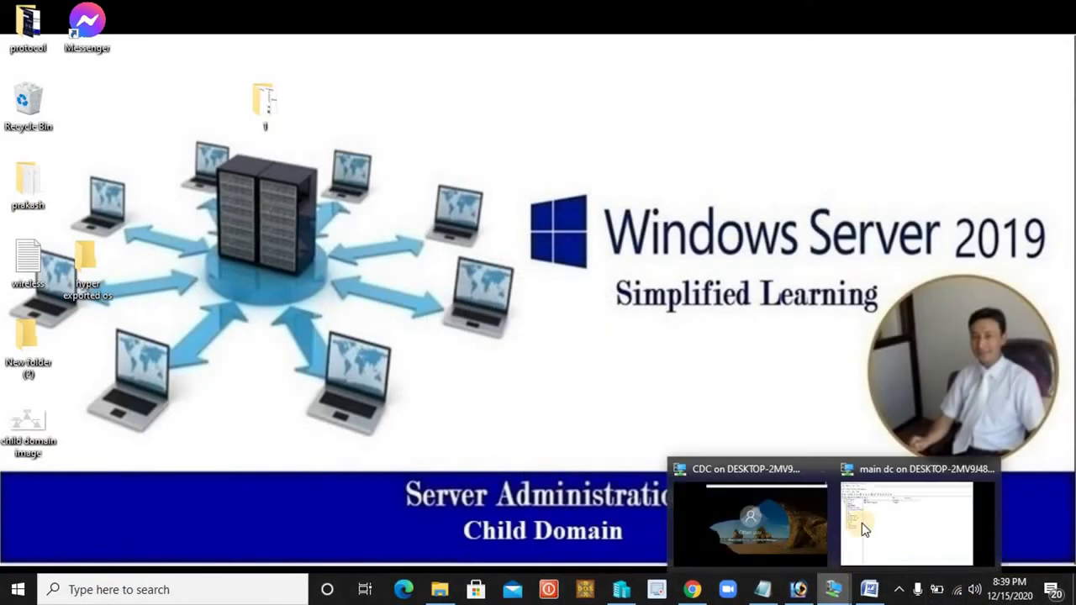
click(740, 517)
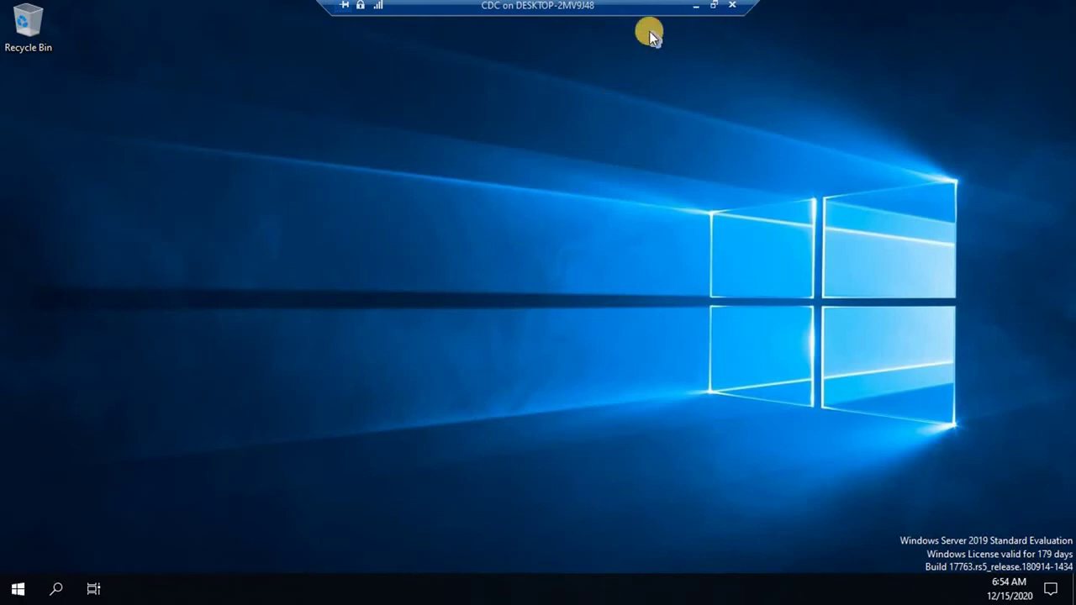
click(695, 5)
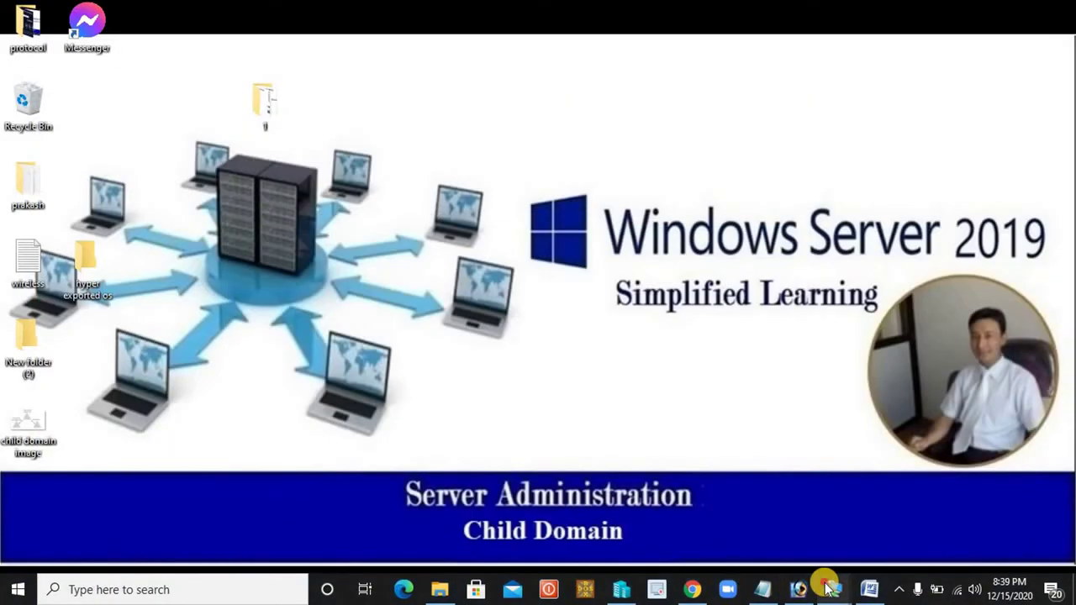
On the main dc, create an organizational unit named testing under viatech.com.
mouse_move(827, 589)
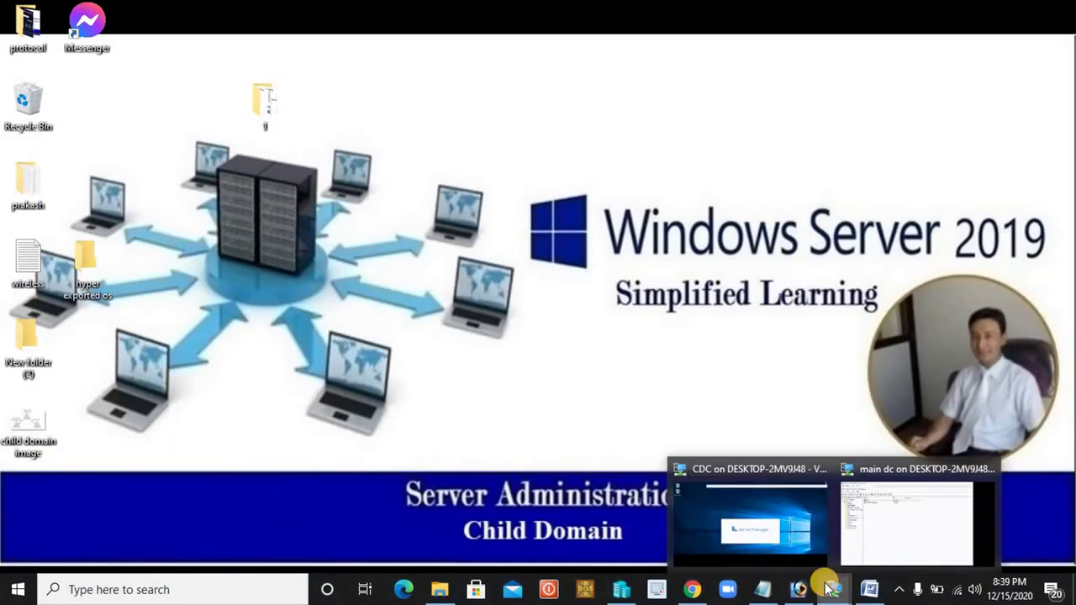
click(875, 514)
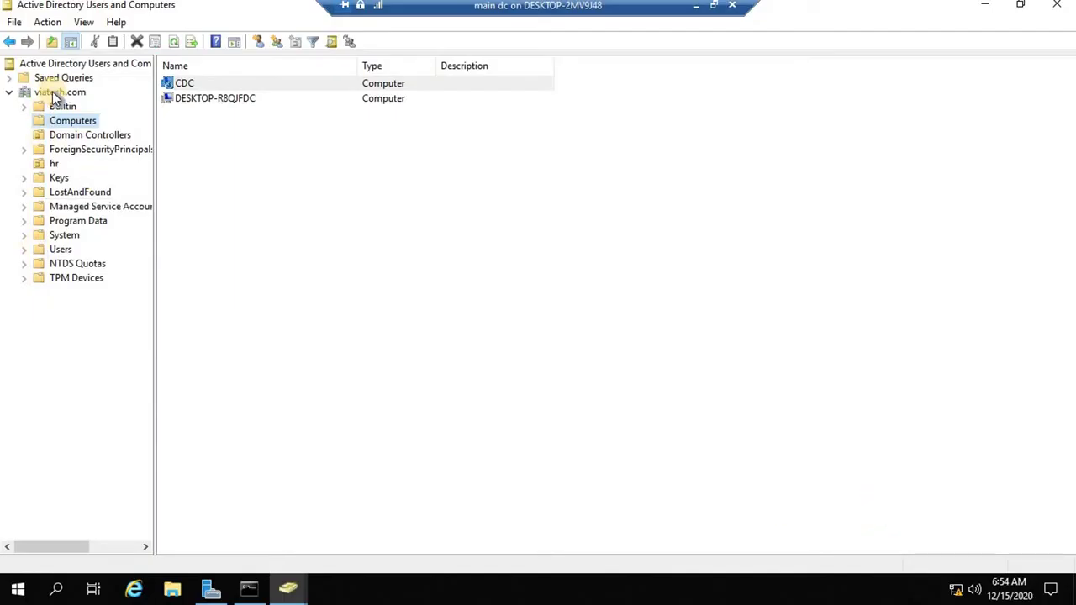
click(52, 92)
right_click(52, 91)
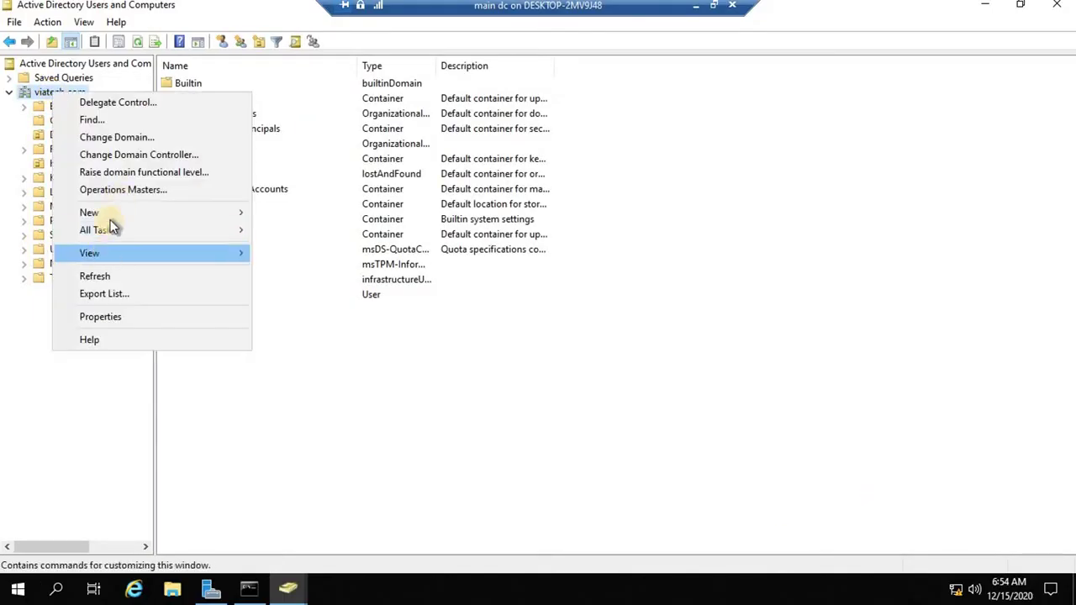
mouse_move(236, 212)
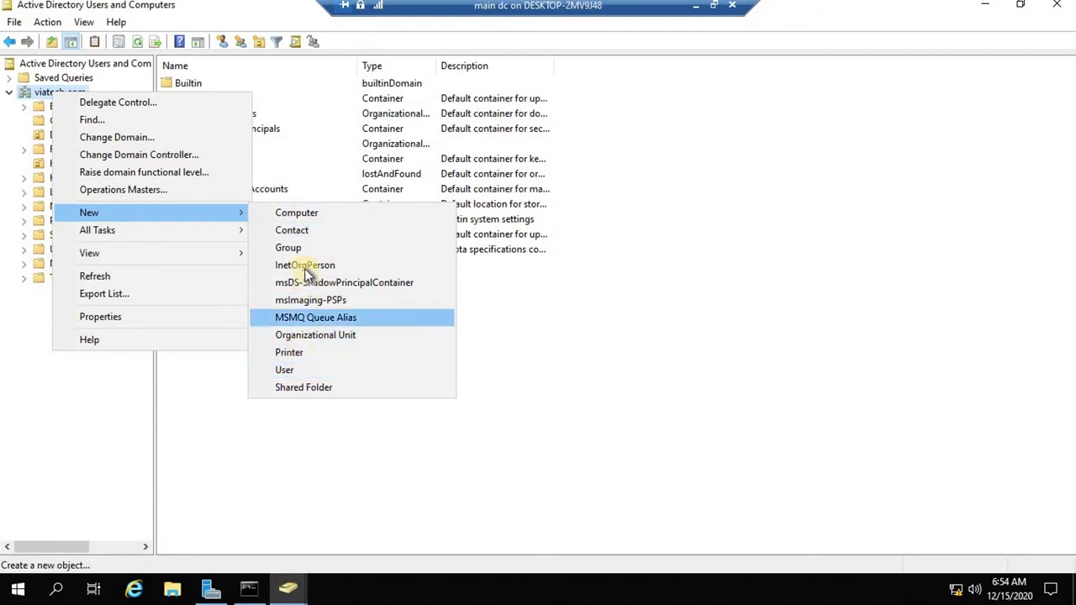
click(333, 334)
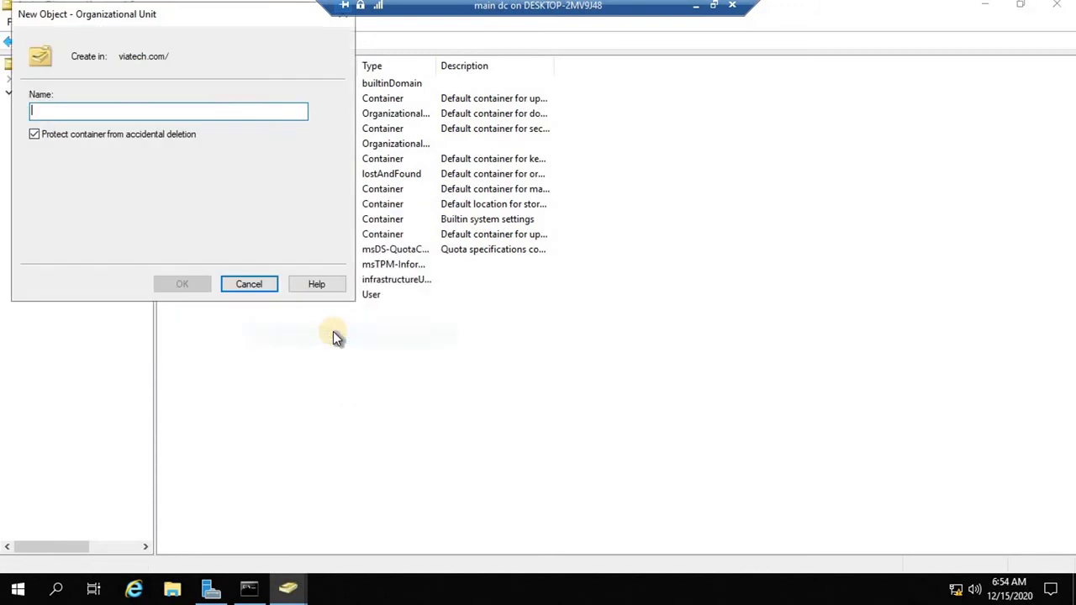
text(testing)
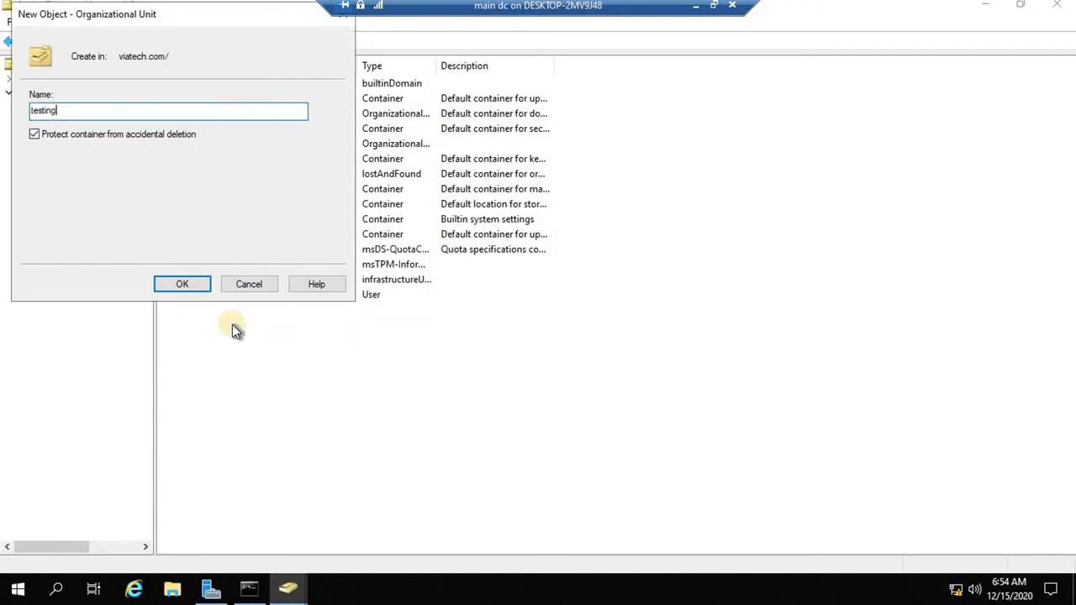
click(198, 286)
Open the new testing organizational unit from the viatech.com tree.
double_click(198, 287)
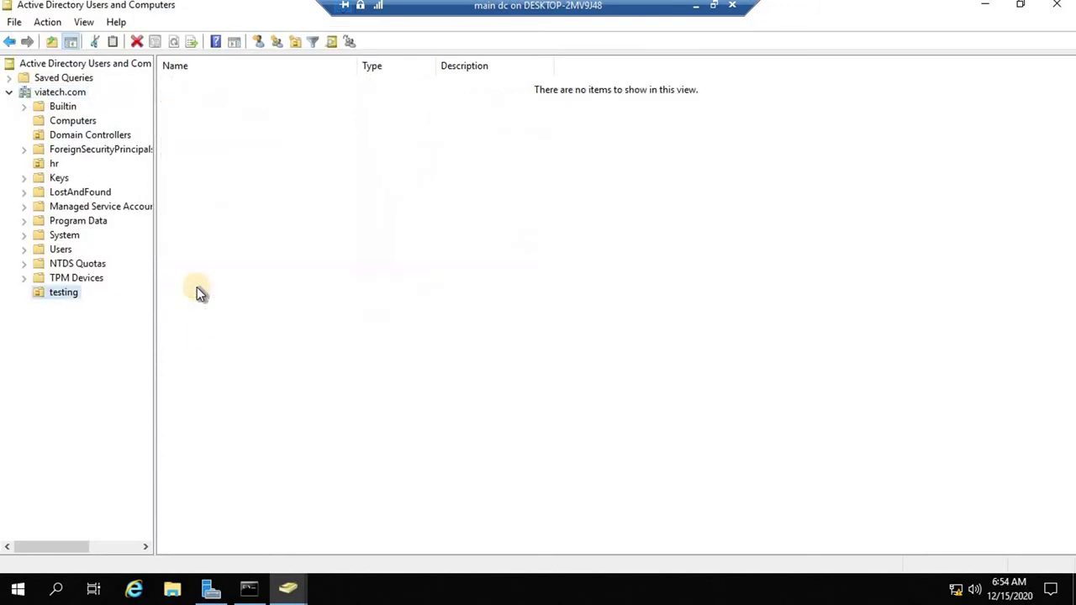
click(67, 91)
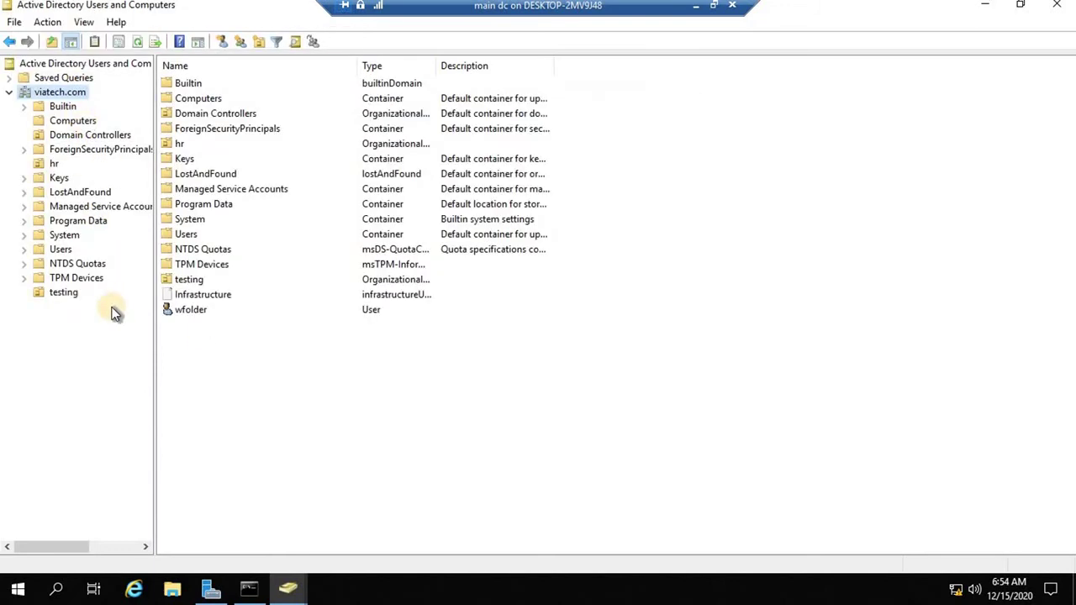
click(63, 293)
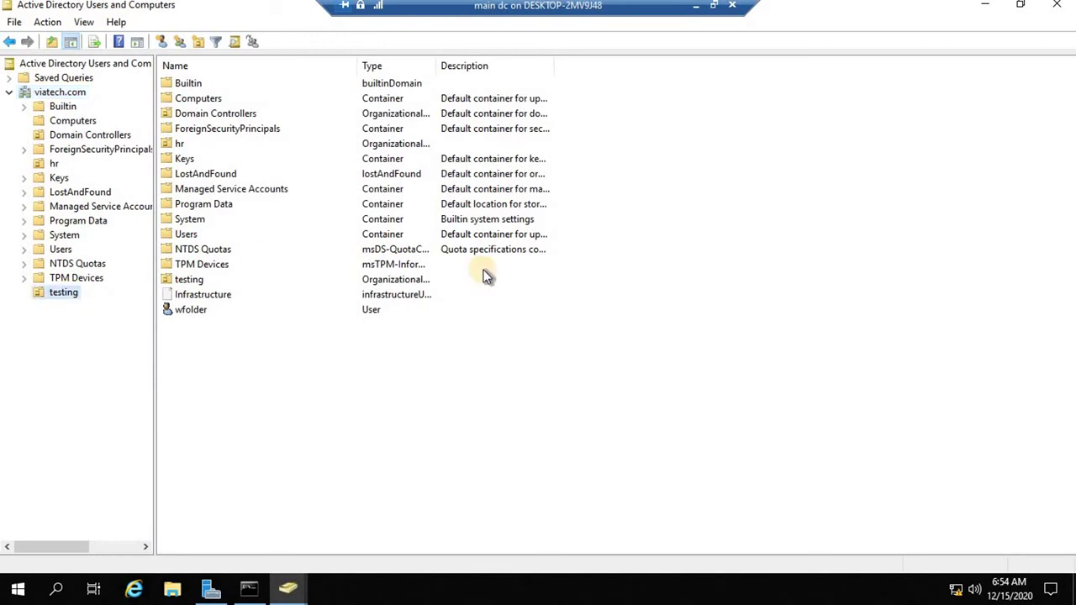
Switch to the CDC VM and dismiss the Windows Admin Center notice.
click(695, 5)
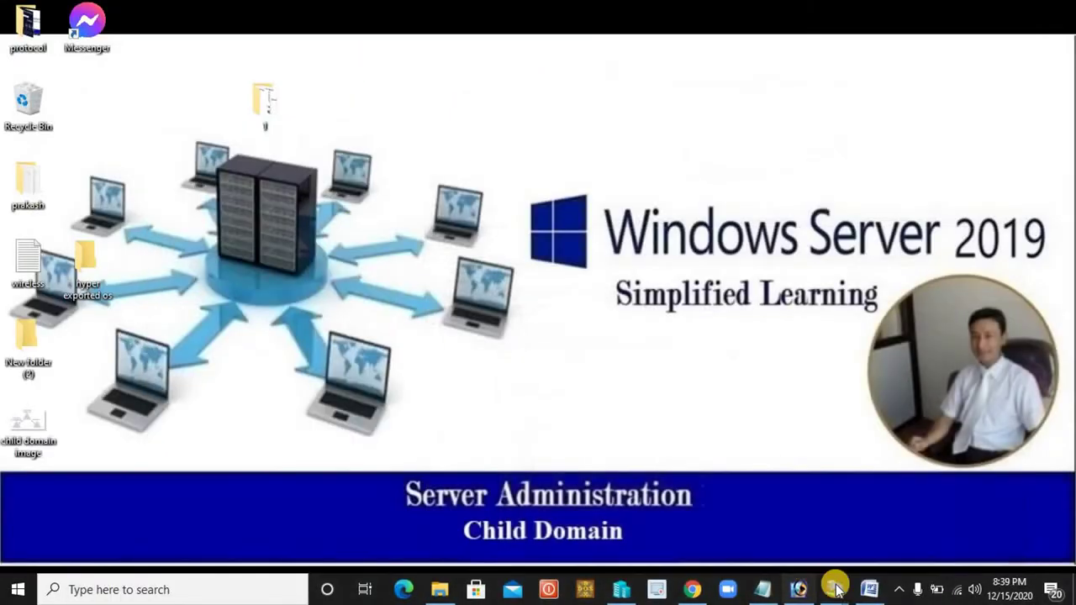
mouse_move(833, 588)
click(772, 527)
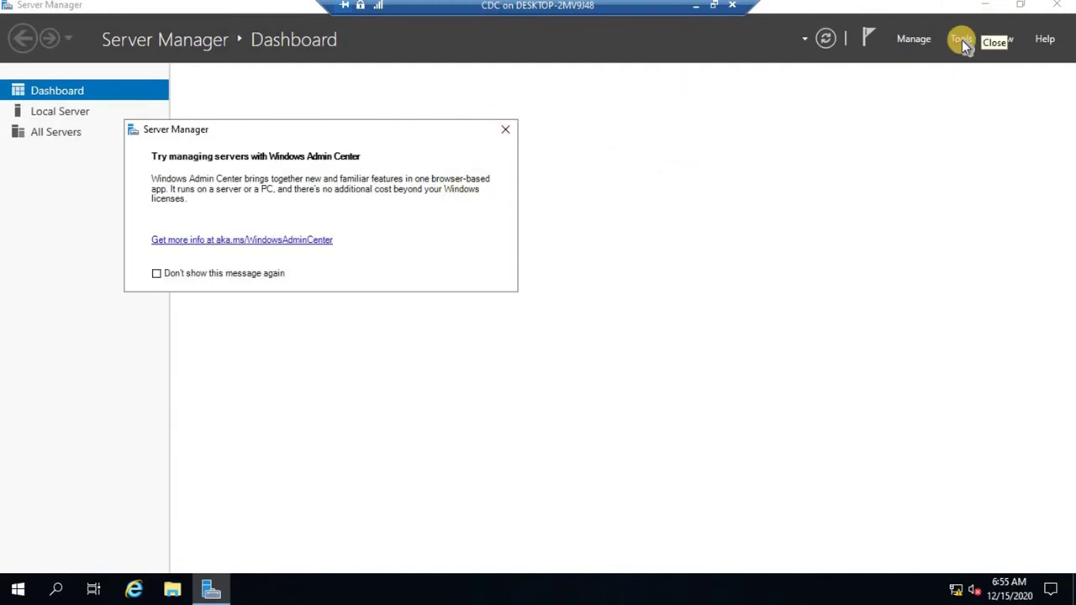
key(Escape)
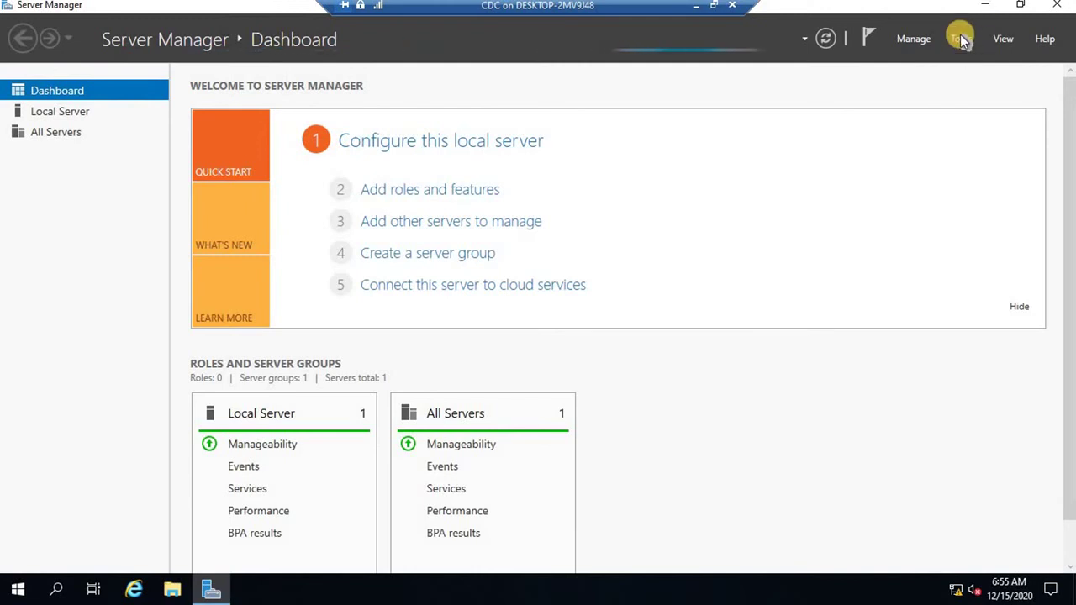
Briefly revisit the main dc VM, then return to CDC's Server Manager dashboard.
click(713, 5)
click(848, 593)
mouse_move(847, 593)
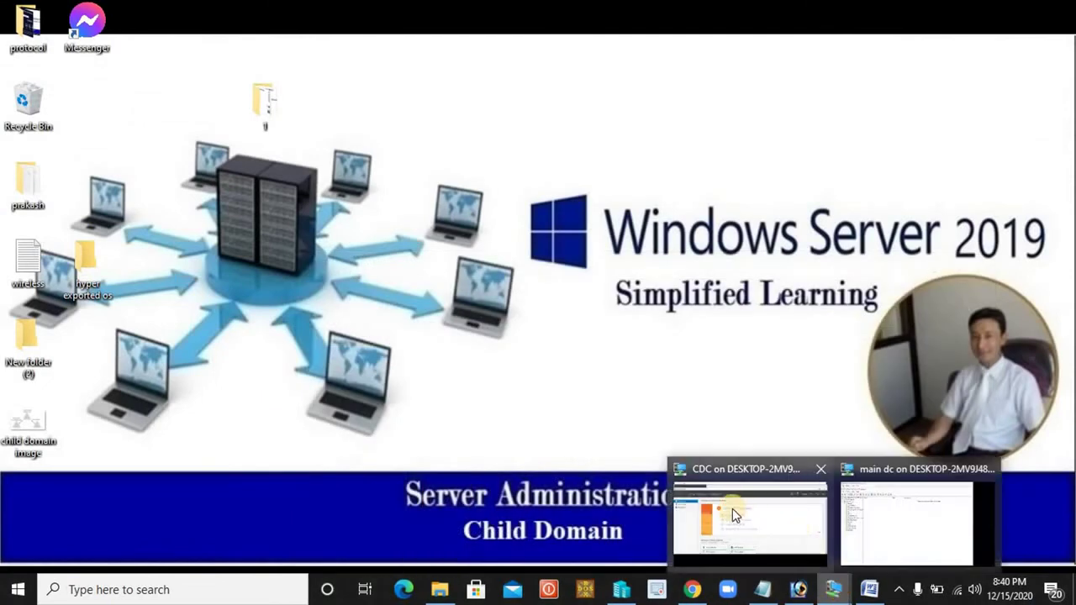
click(845, 504)
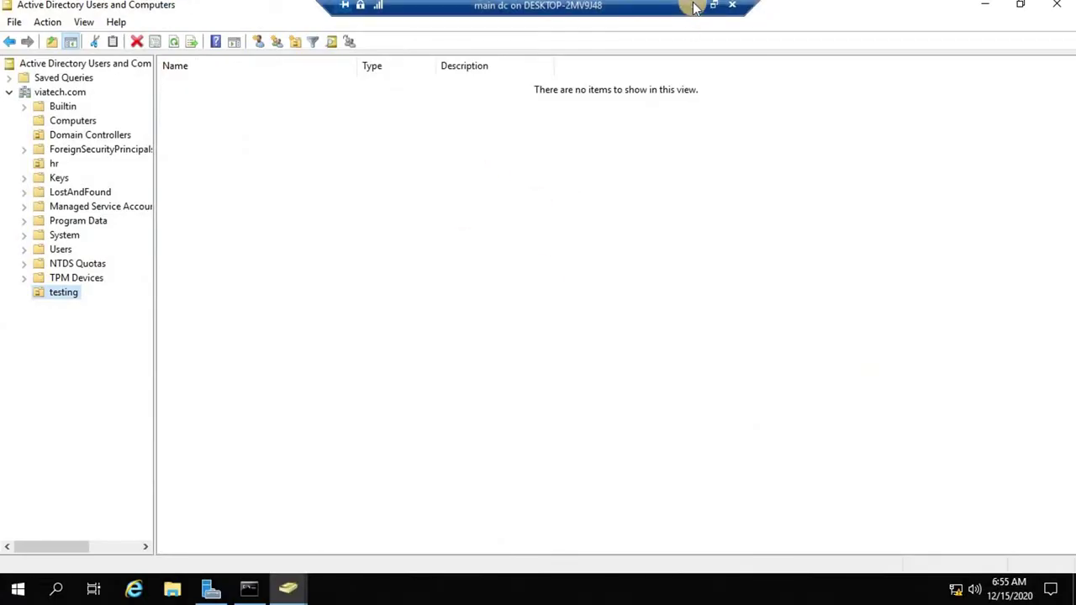
click(692, 9)
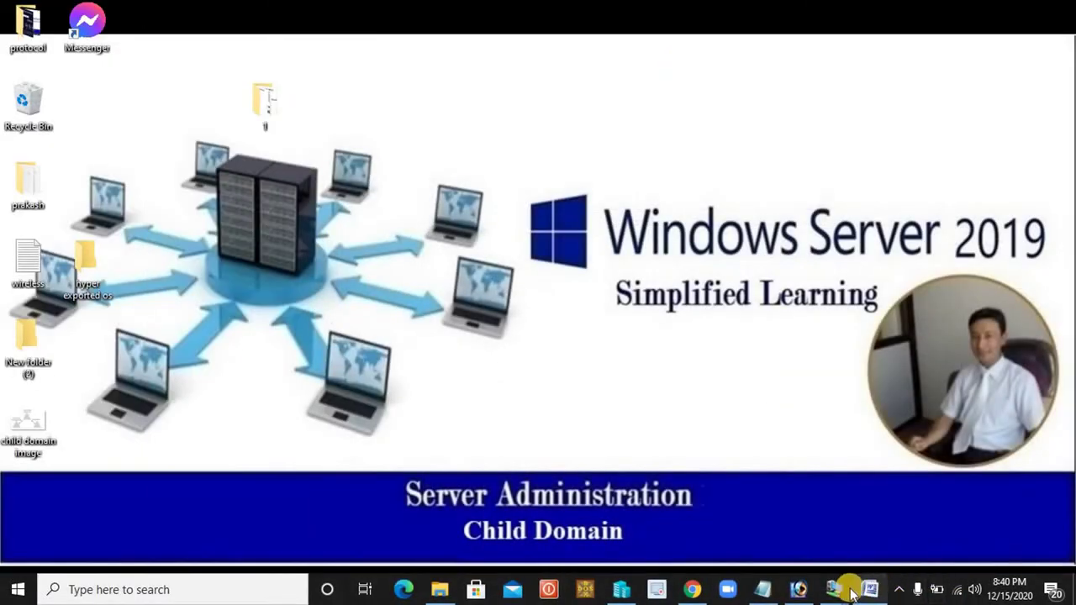
mouse_move(811, 572)
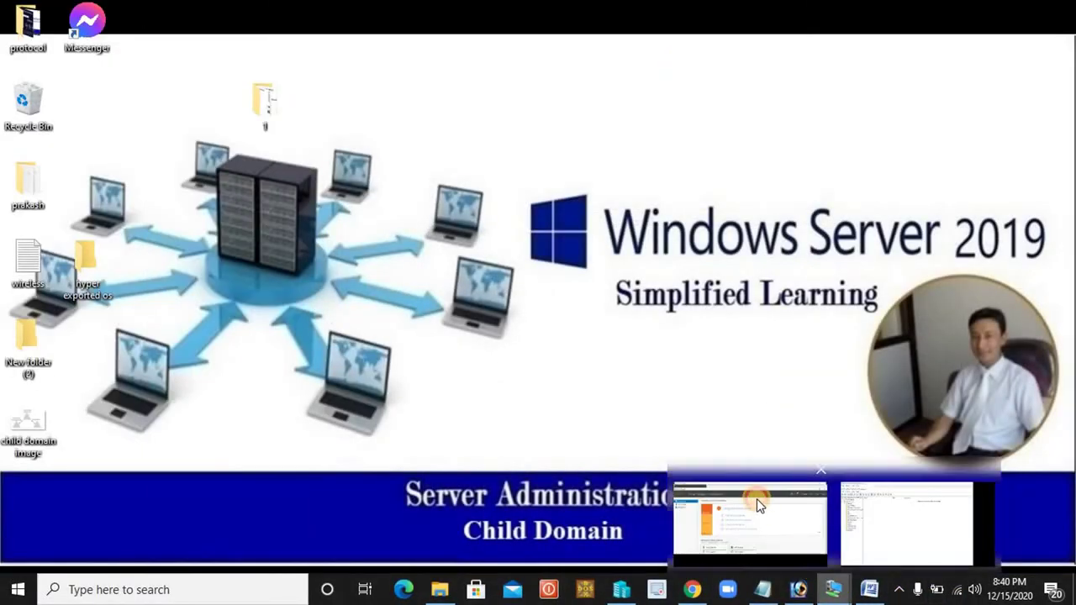
click(757, 498)
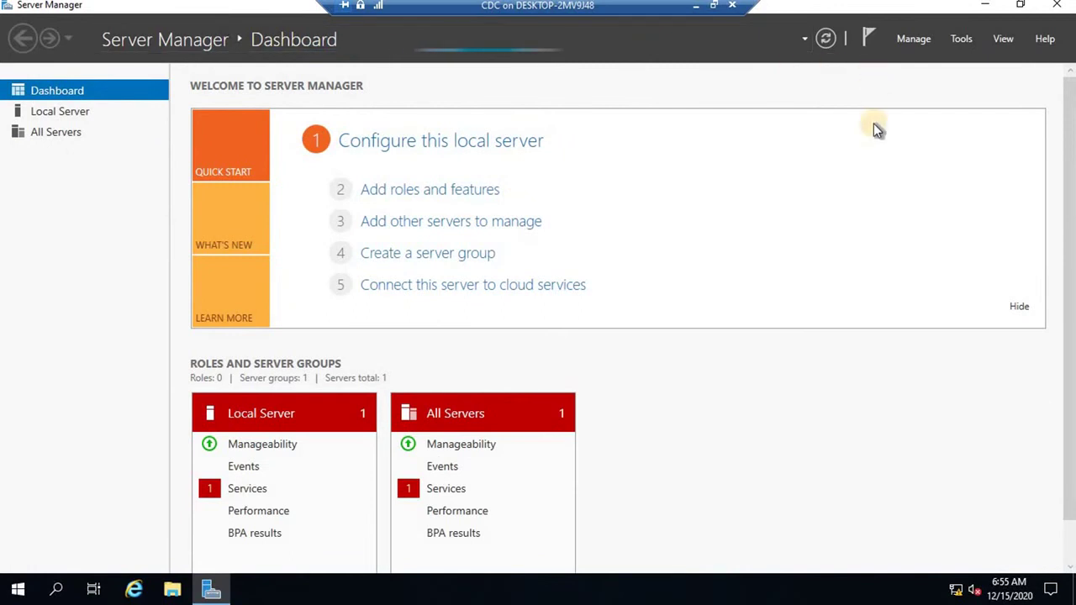
Launch Active Directory Users and Computers on CDC and expand test.viatech.com.
click(961, 39)
click(931, 131)
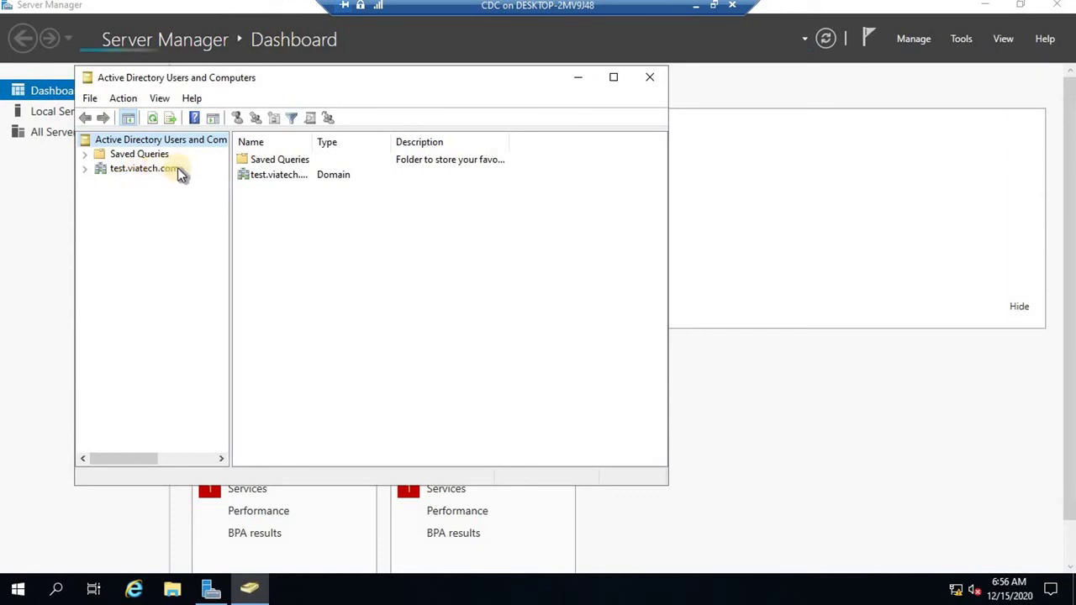
click(98, 174)
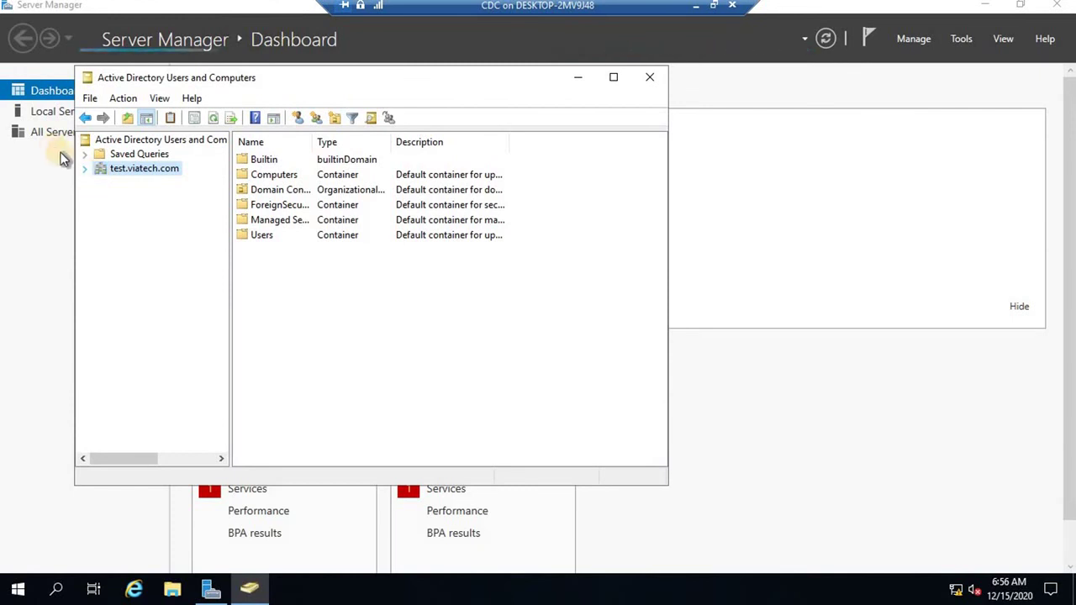
click(84, 170)
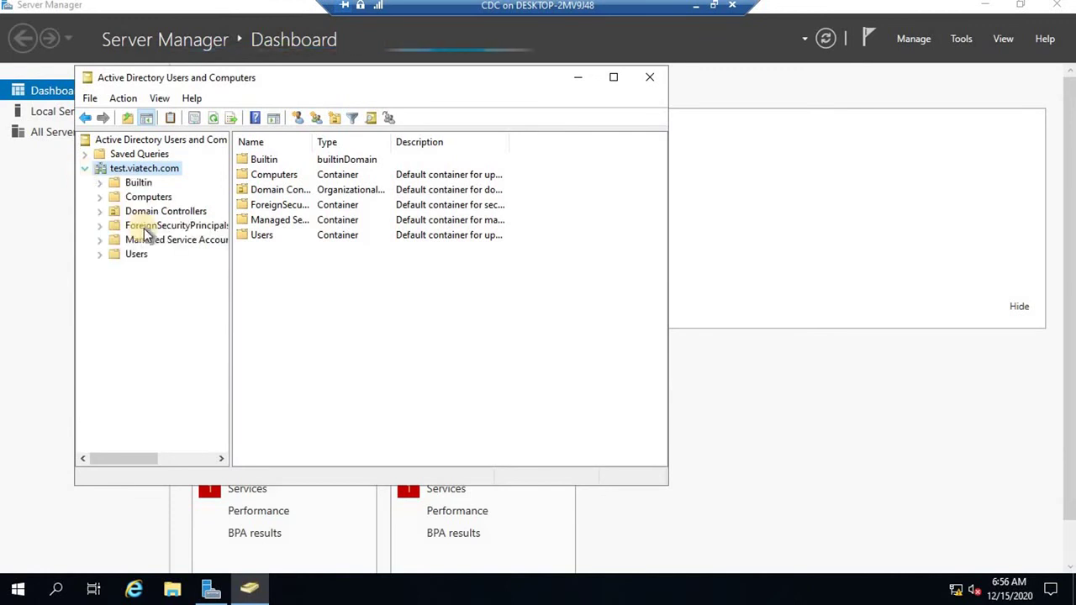
Create an organizational unit named fromcdc under test.viatech.com.
right_click(136, 168)
mouse_move(193, 288)
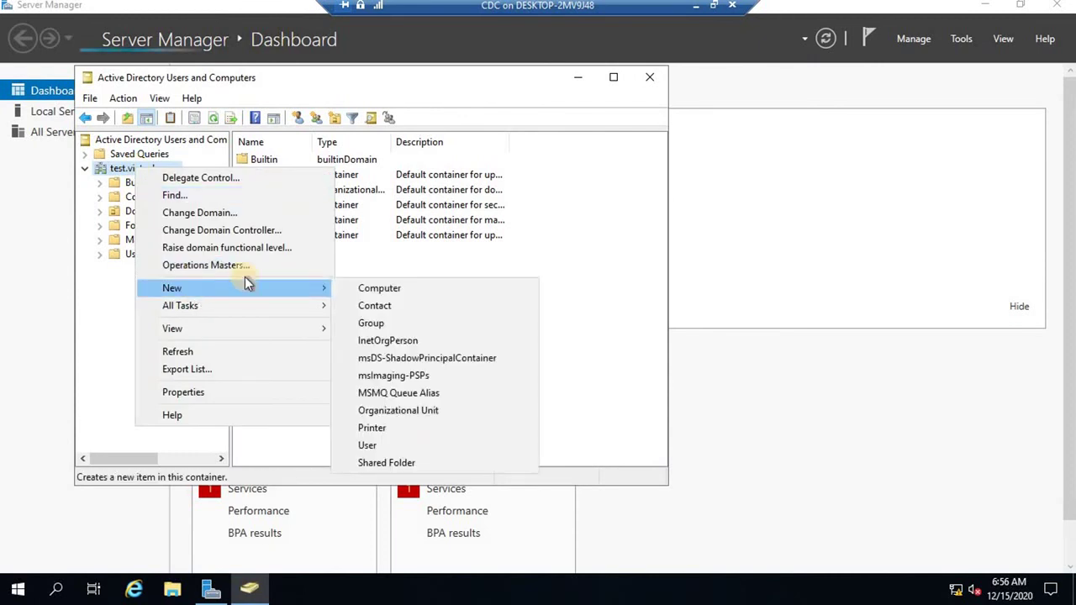
click(400, 411)
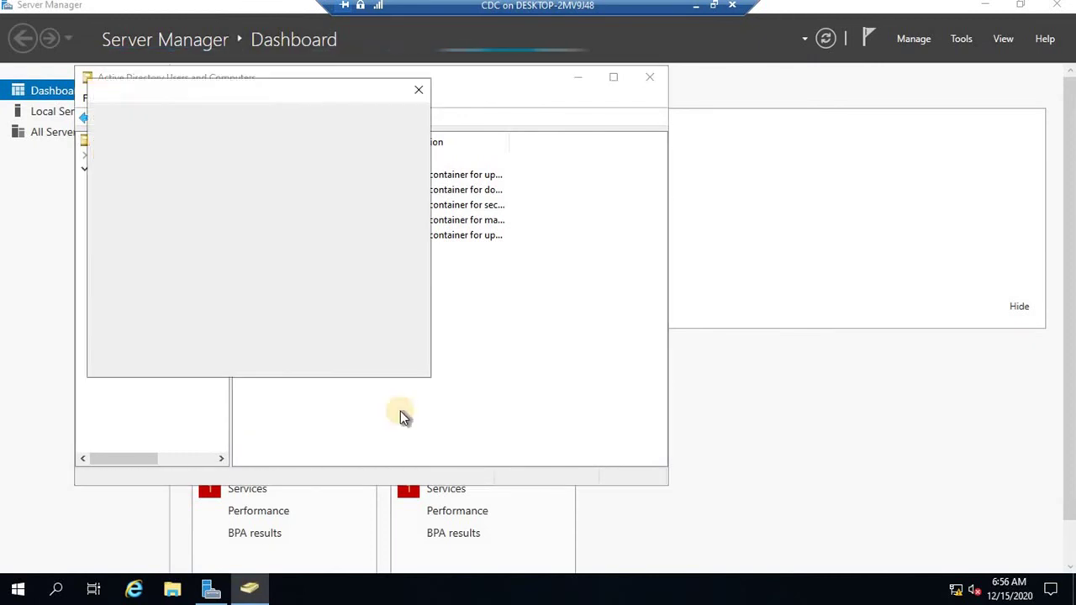
text(fro)
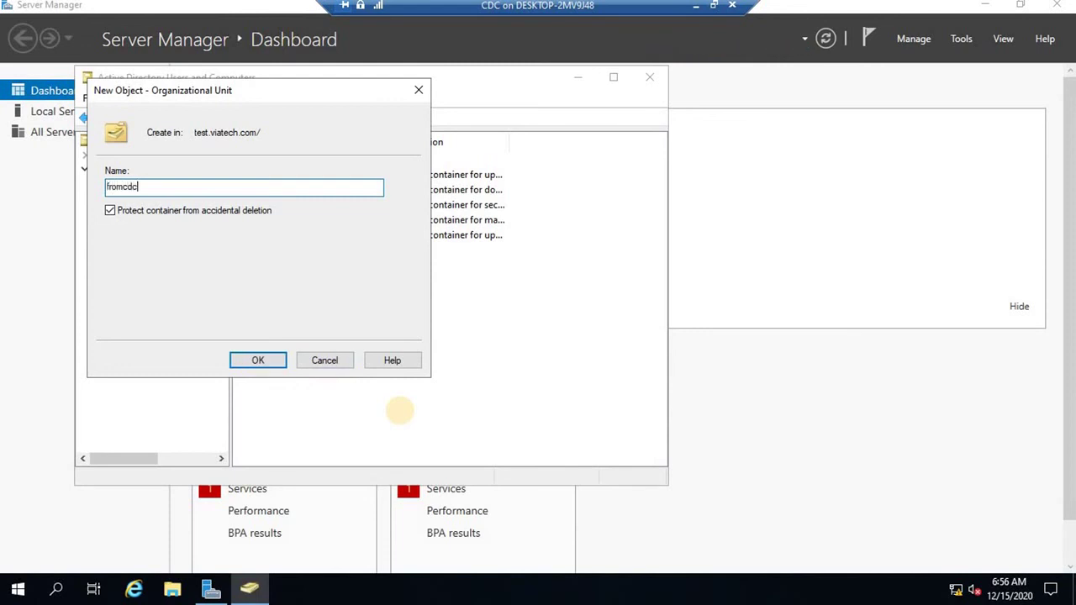
text(mcdc)
click(276, 363)
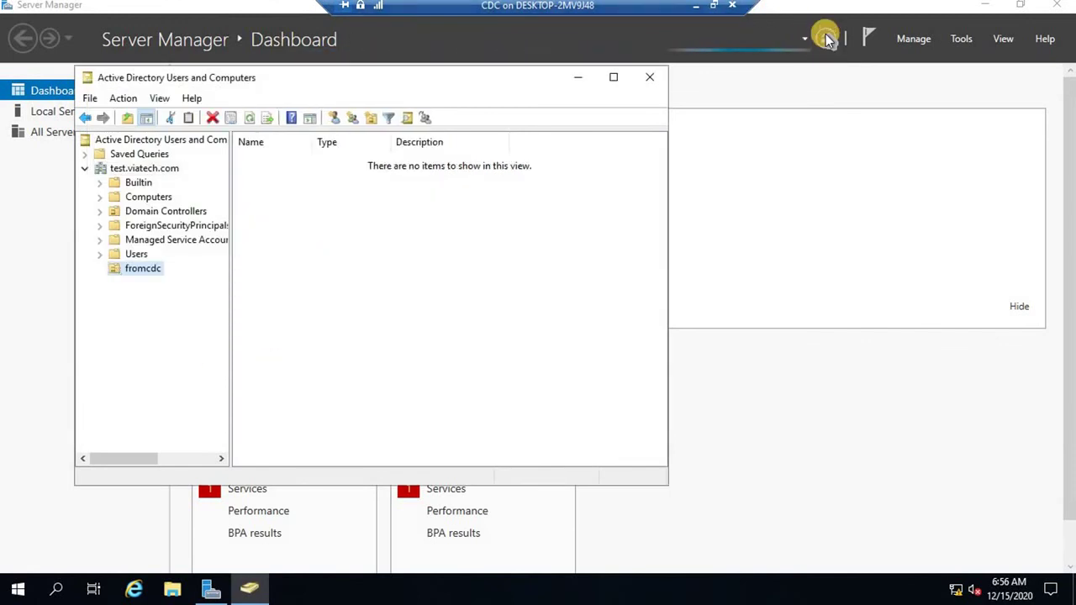
click(760, 26)
Switch to the main DC virtual machine to check the parent viatech.com containers in its ADUC.
click(696, 6)
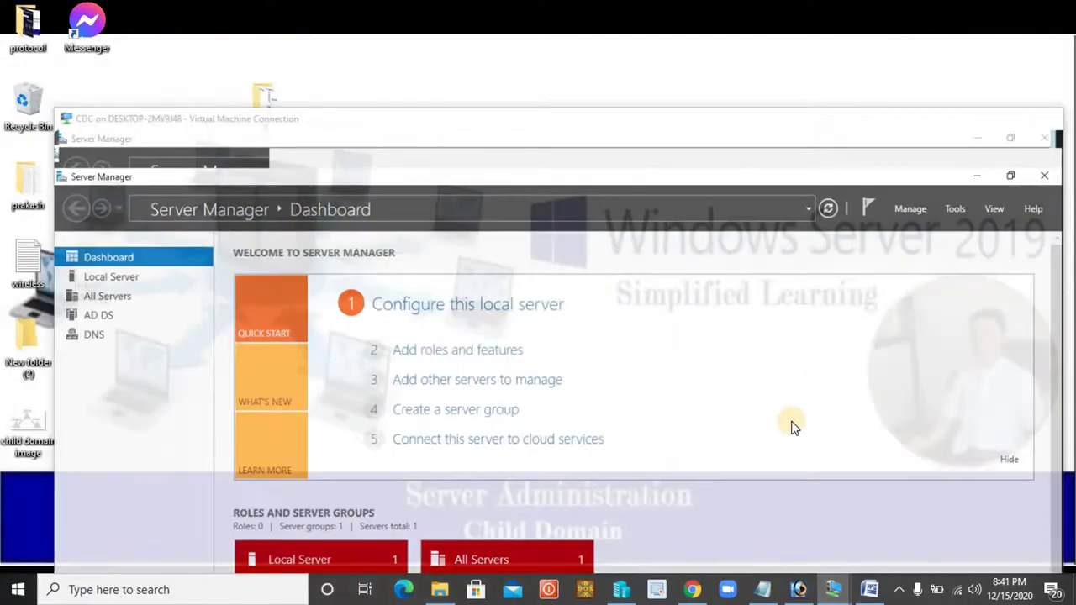
mouse_move(833, 591)
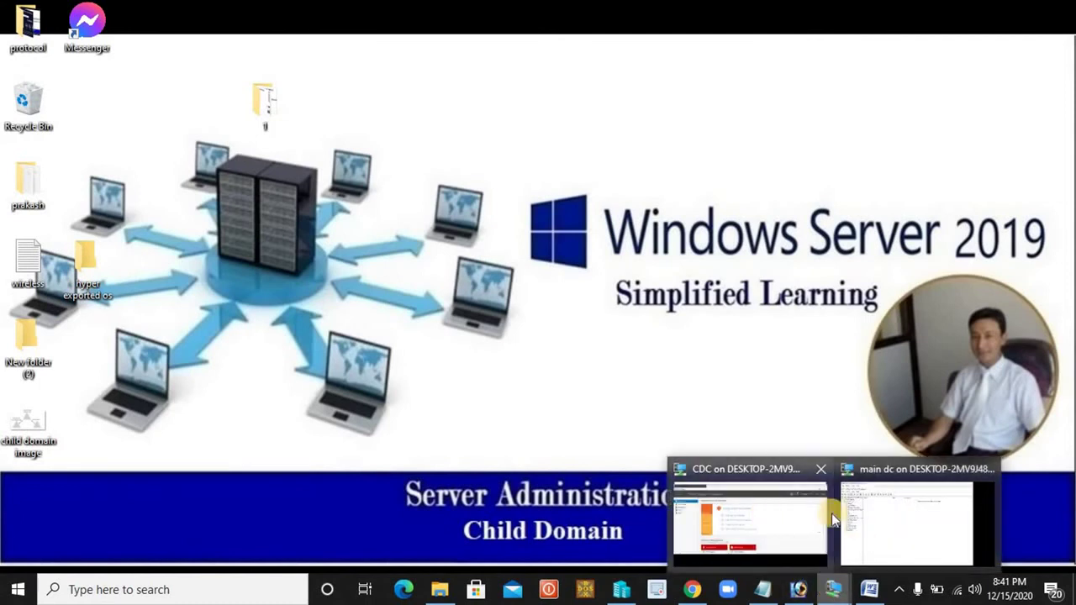
click(874, 508)
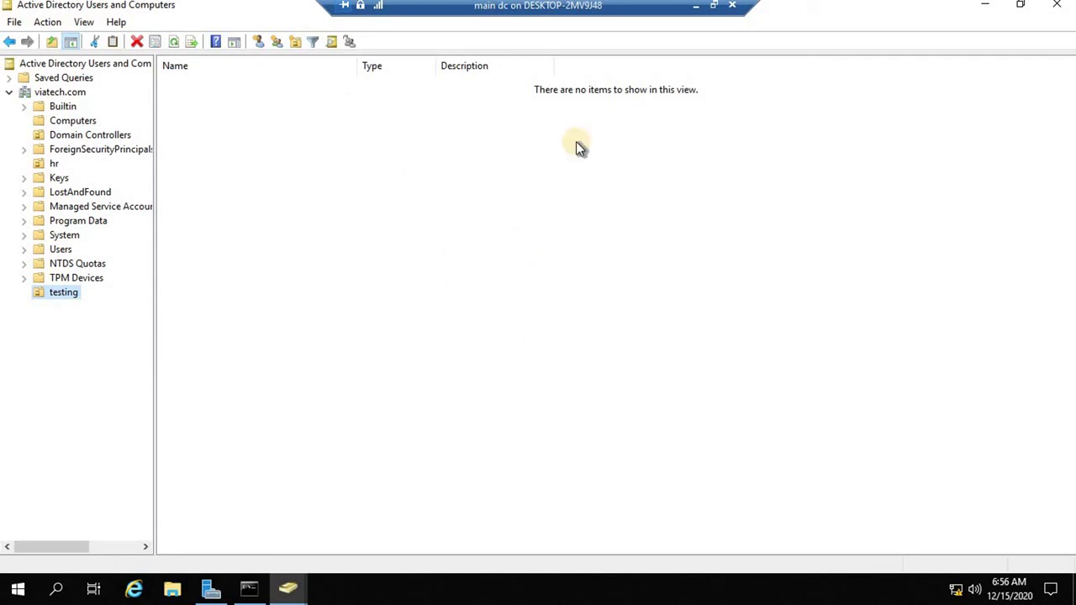
Return to the CDC virtual machine's Server Manager dashboard.
click(696, 6)
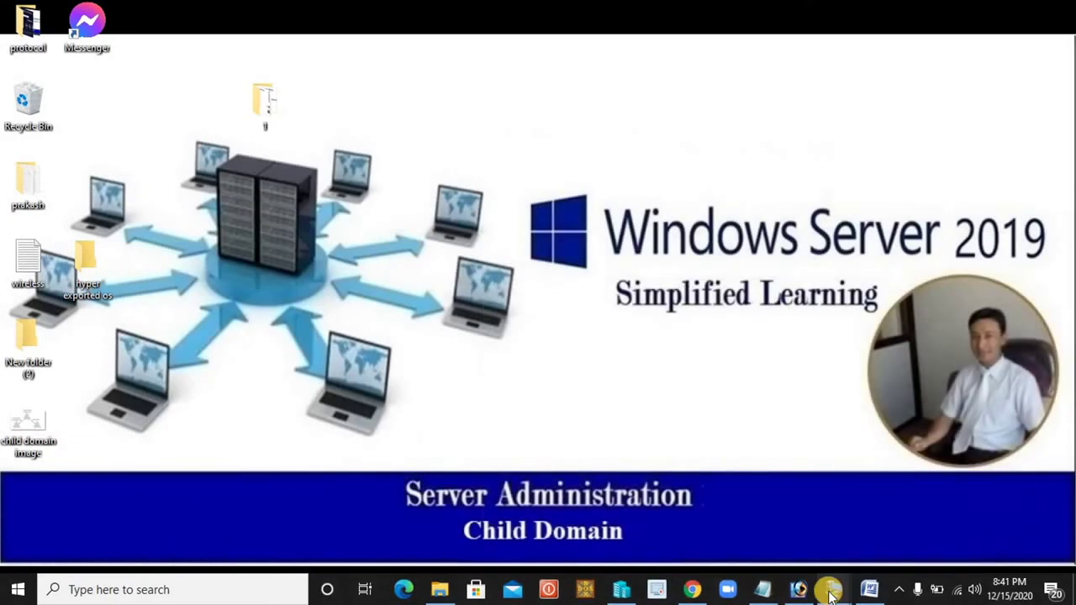
mouse_move(833, 588)
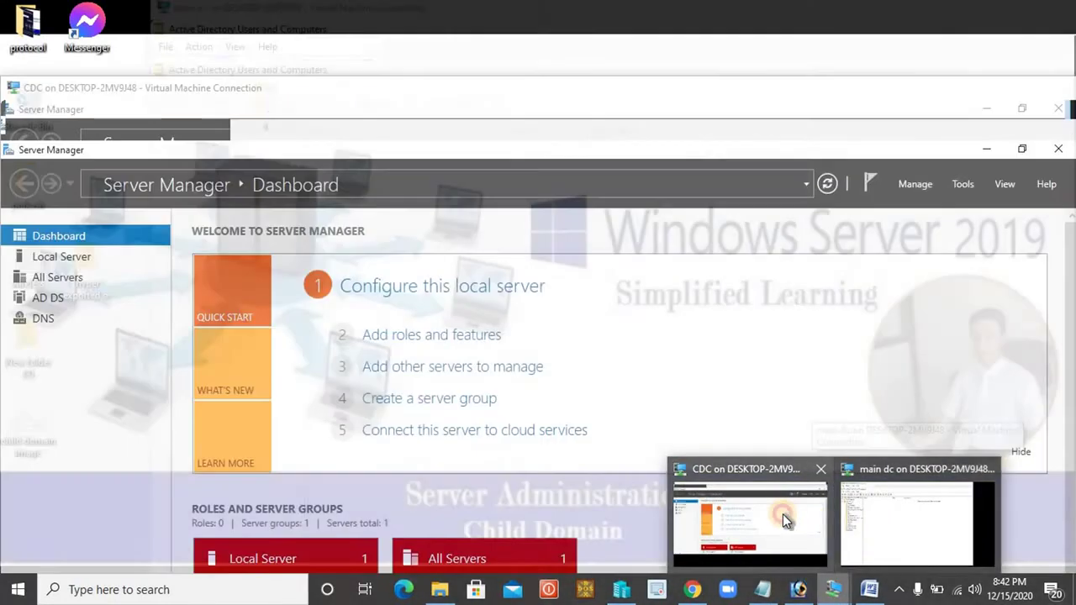
click(783, 514)
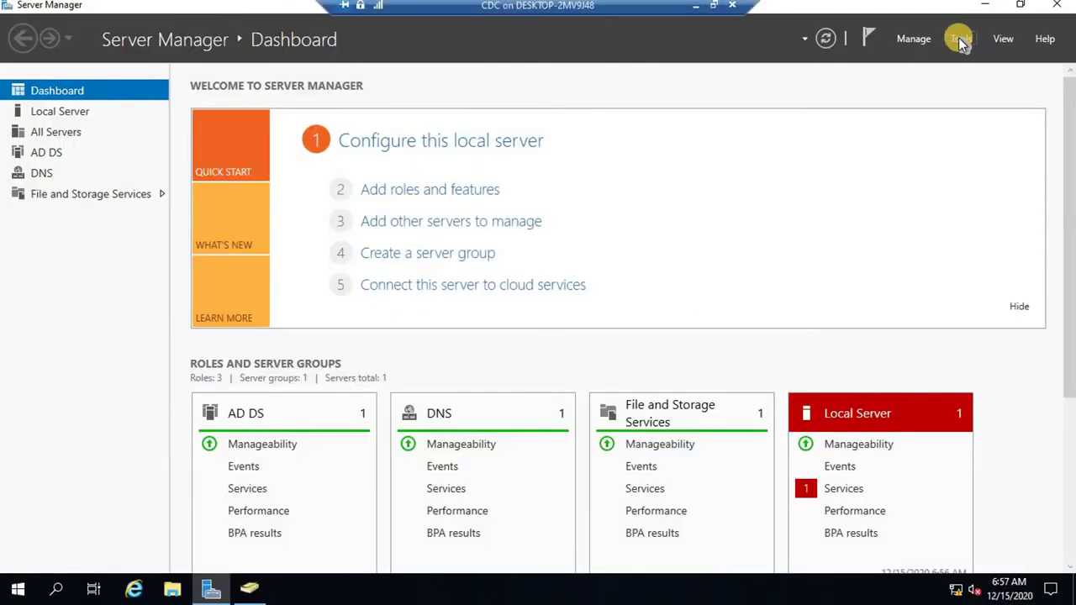
Launch Active Directory Users and Computers from Tools and select test.viatech.com to list its containers.
click(961, 39)
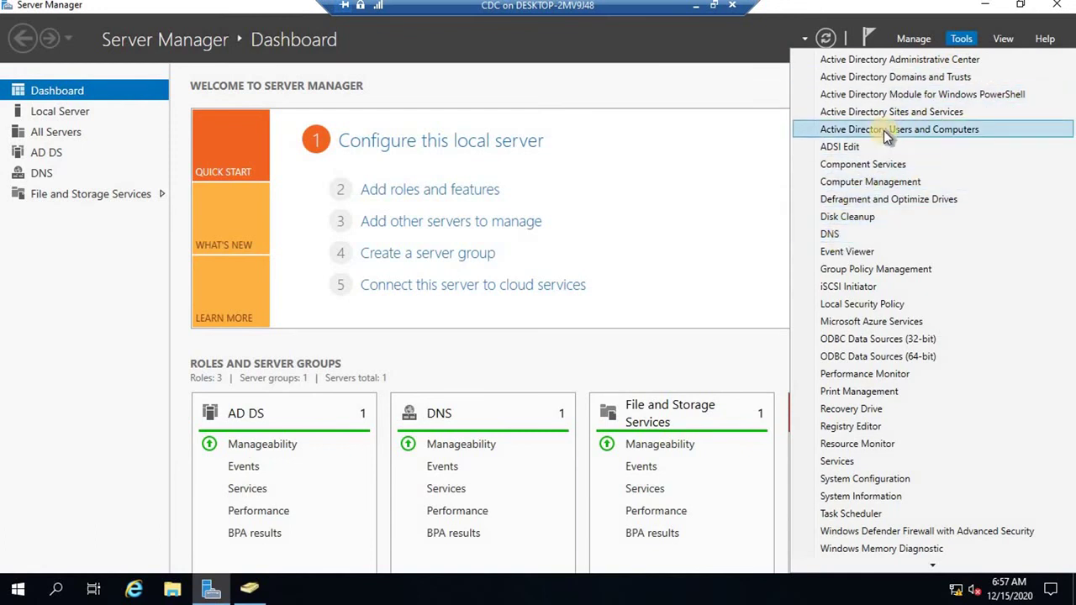
click(883, 129)
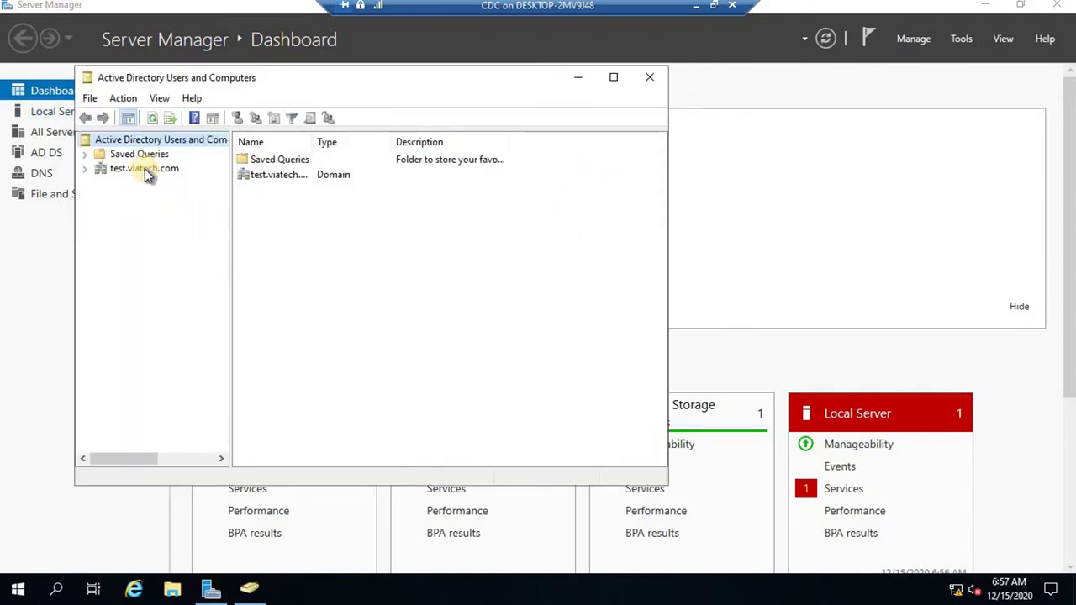
click(144, 171)
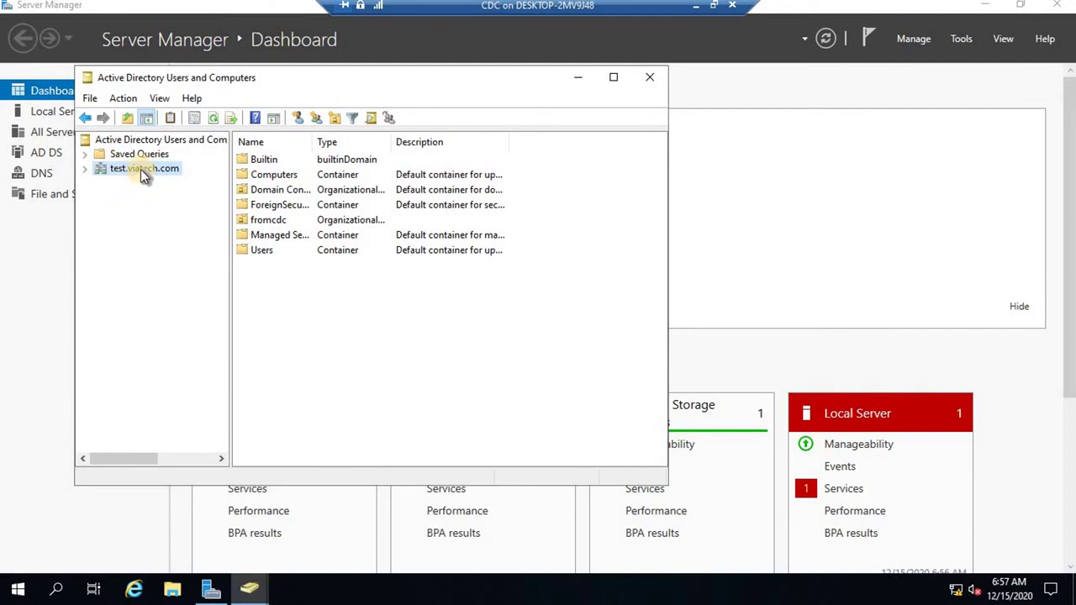
Change the console's domain from test.viatech.com to the parent viatech.com.
right_click(135, 172)
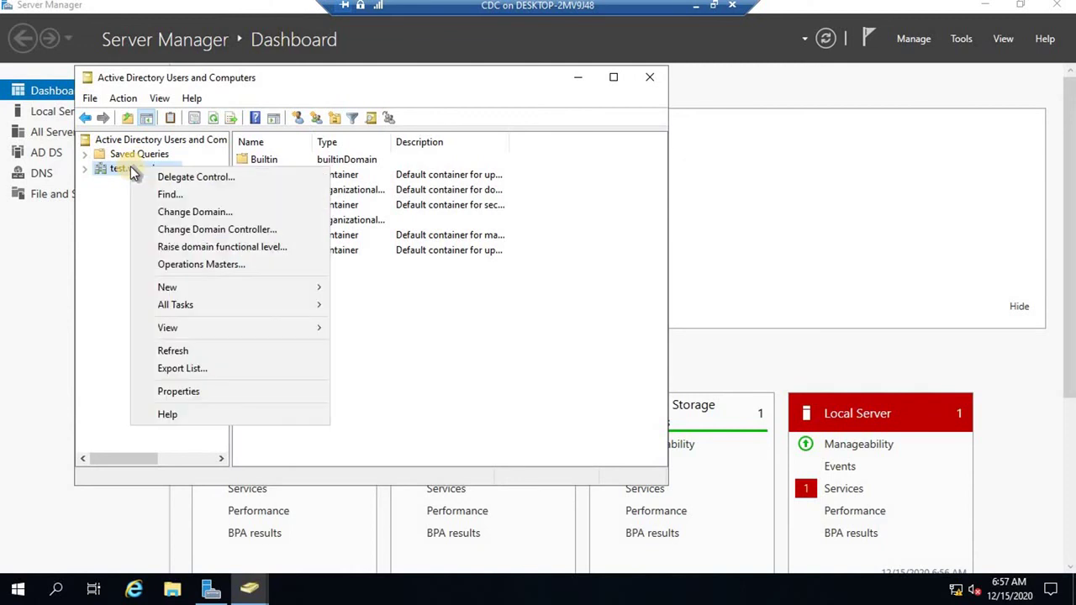
click(202, 212)
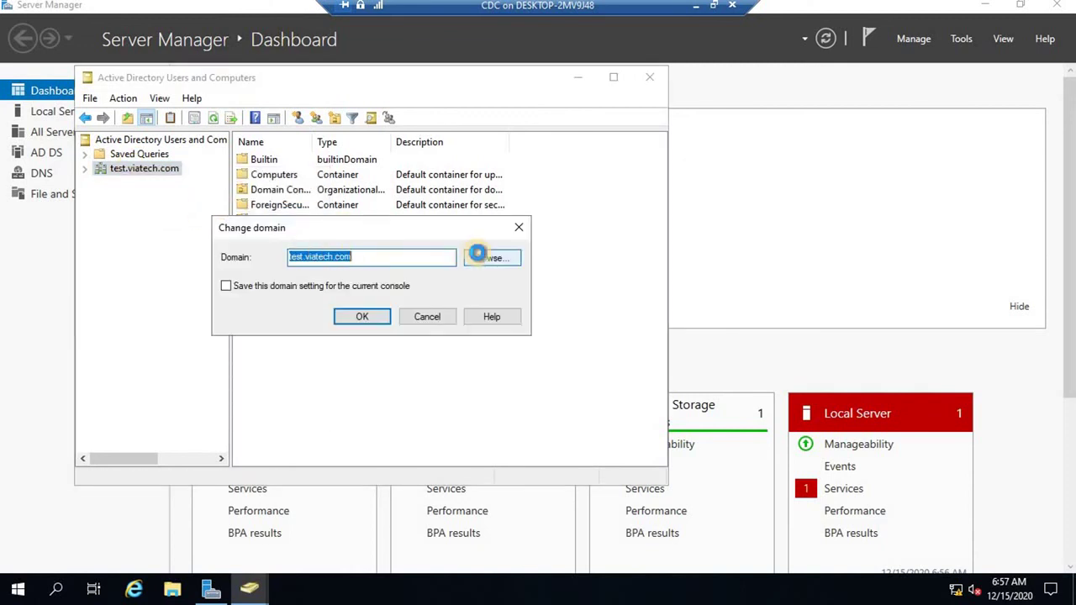
click(476, 254)
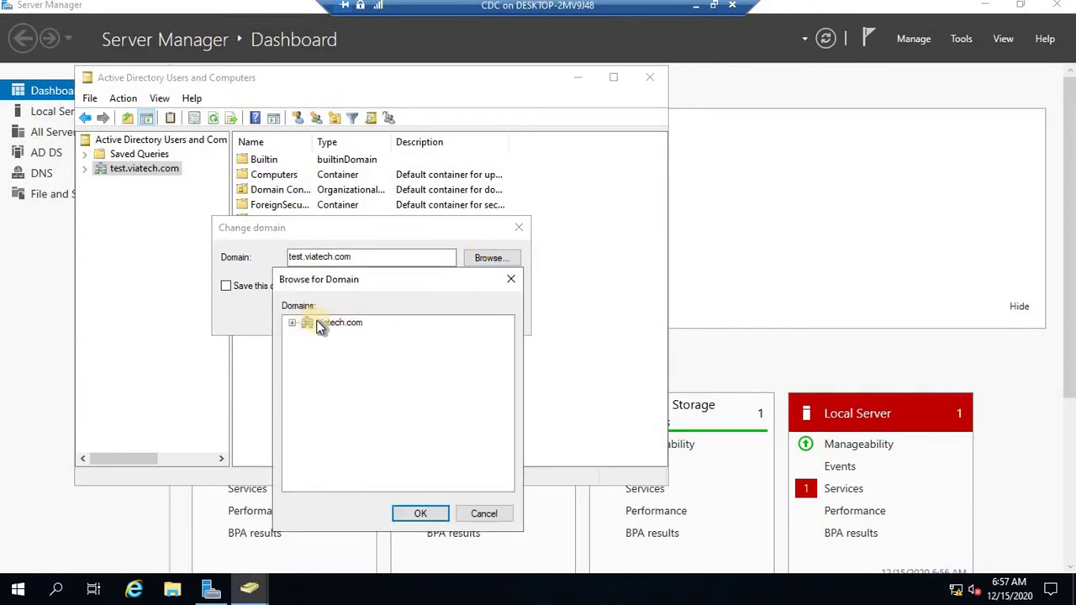
click(322, 326)
click(419, 513)
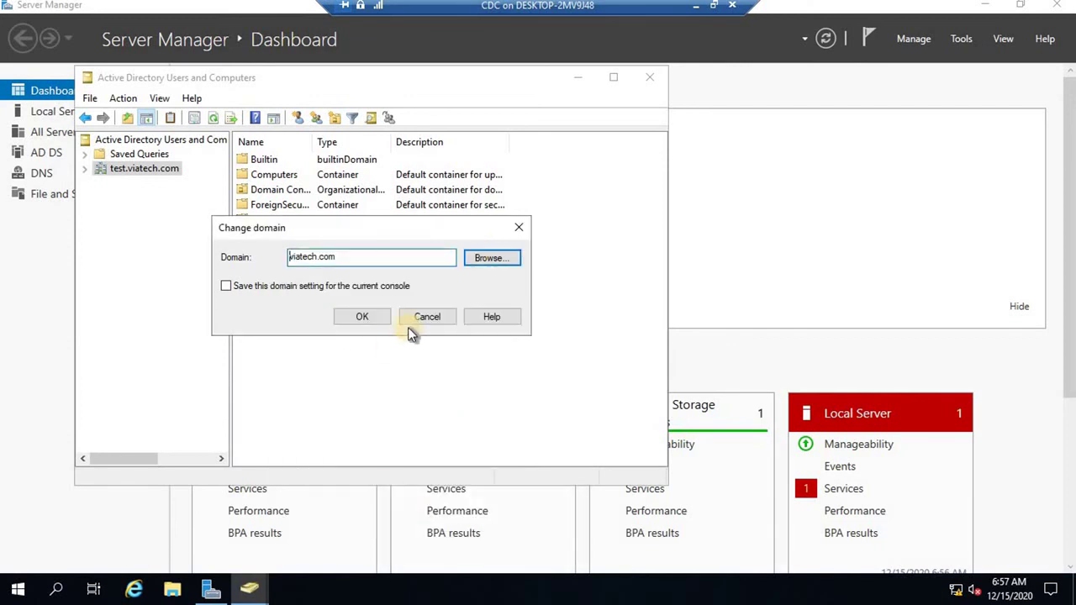
click(364, 316)
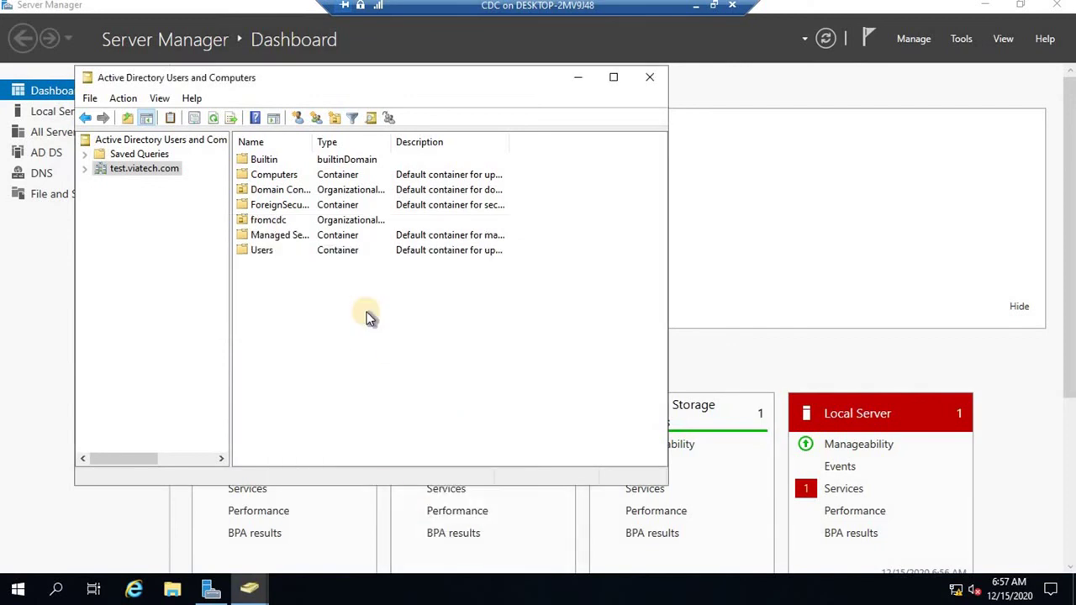
Expand viatech.com and open its empty testing organizational unit.
click(116, 171)
click(84, 169)
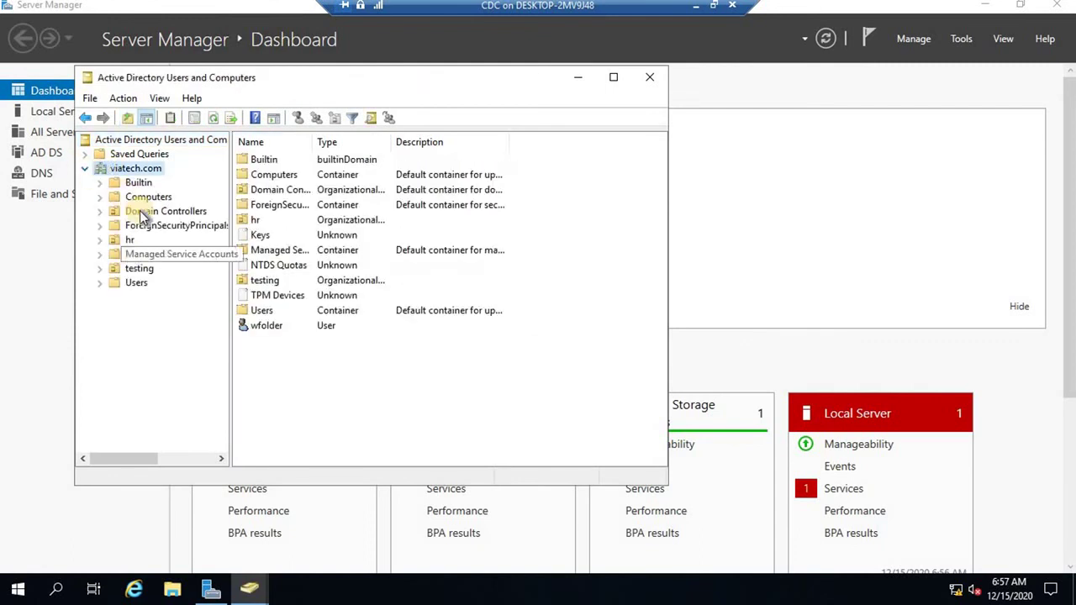
click(139, 269)
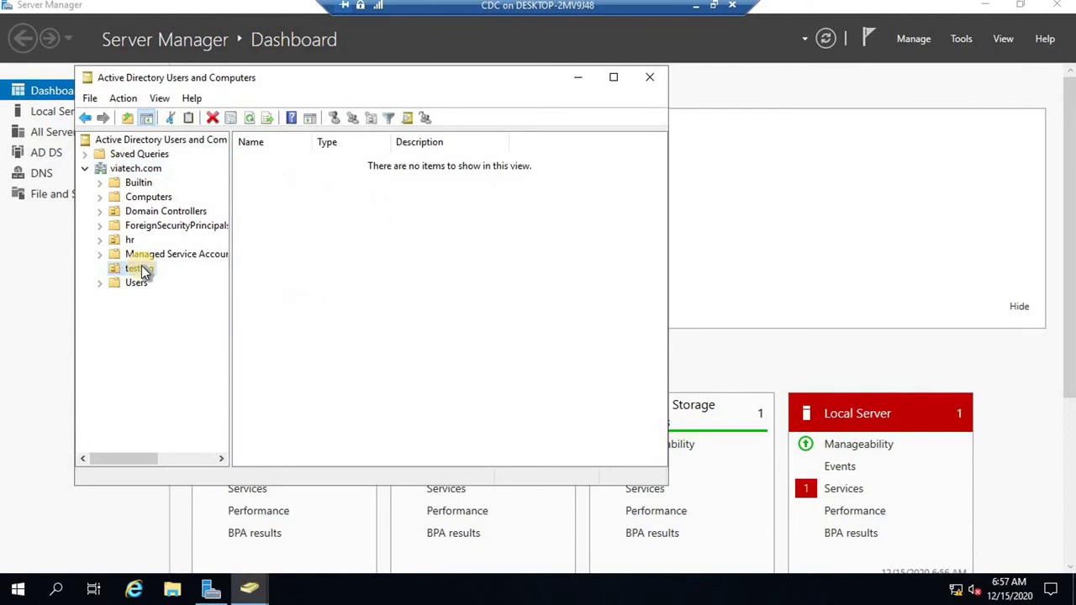
Try renaming the testing OU to 'it', dismiss the access-denied error, and reselect viatech.com.
right_click(141, 270)
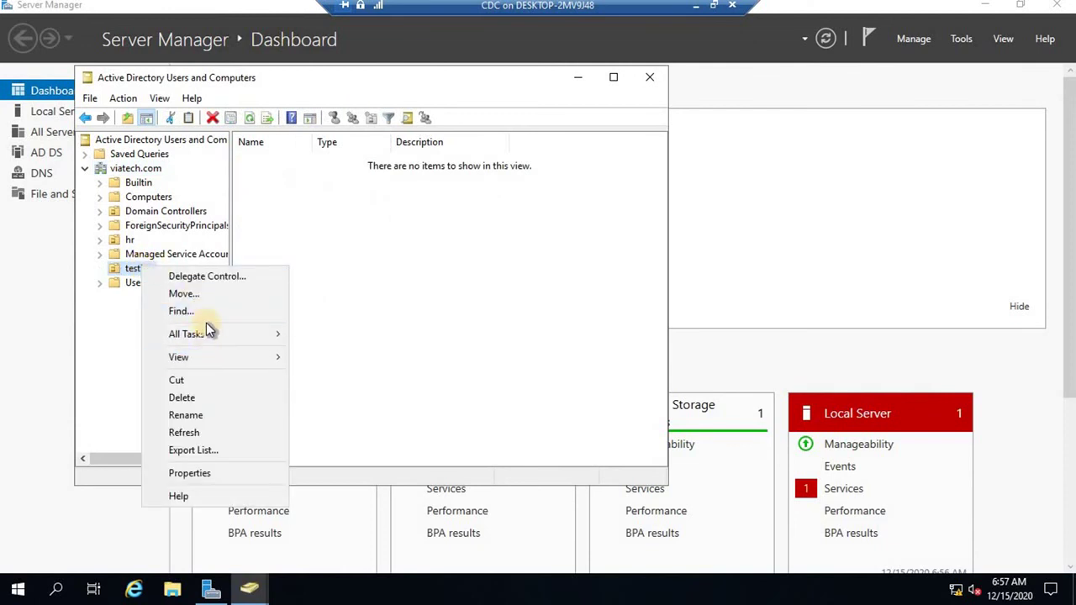
click(199, 423)
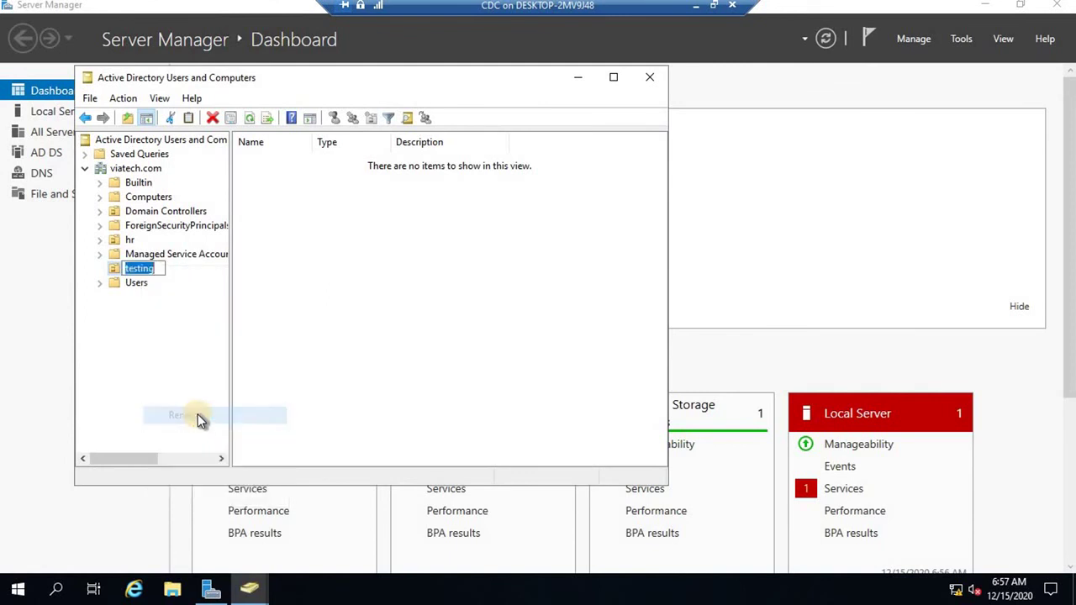
text(it)
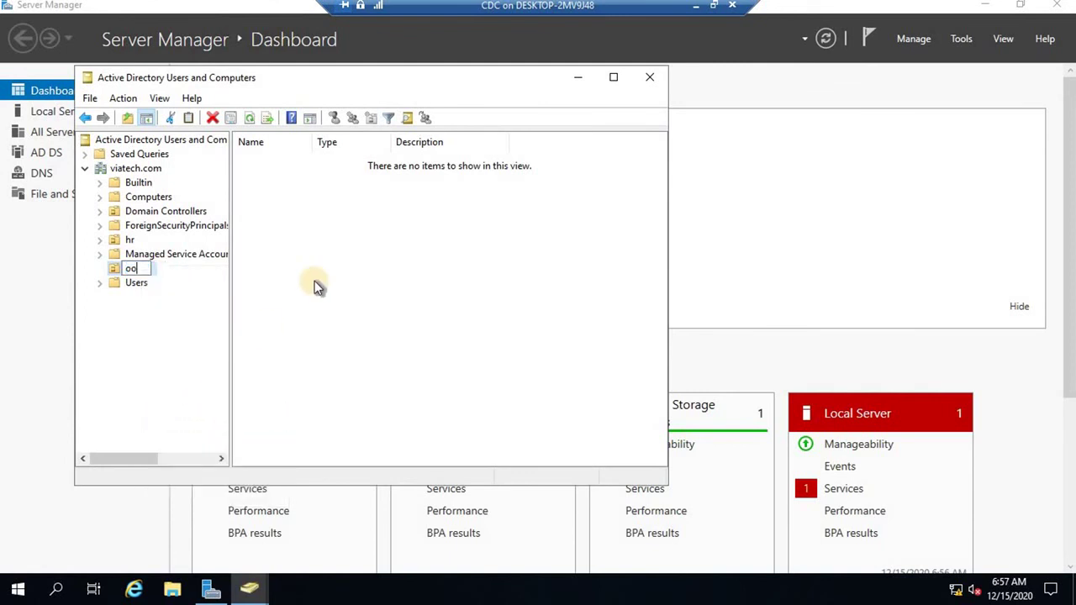
key(Return)
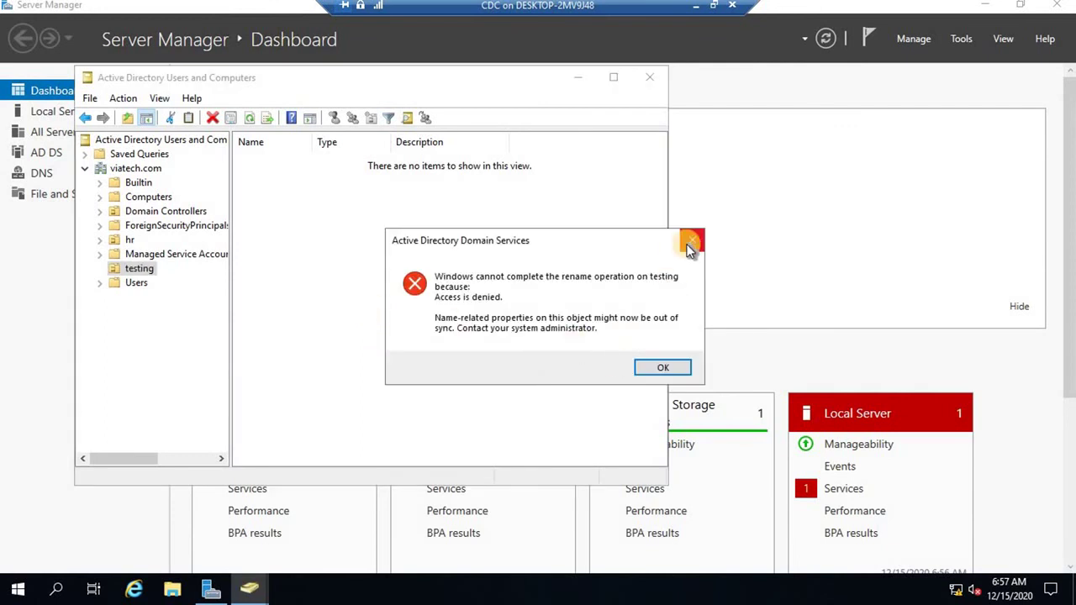
click(690, 243)
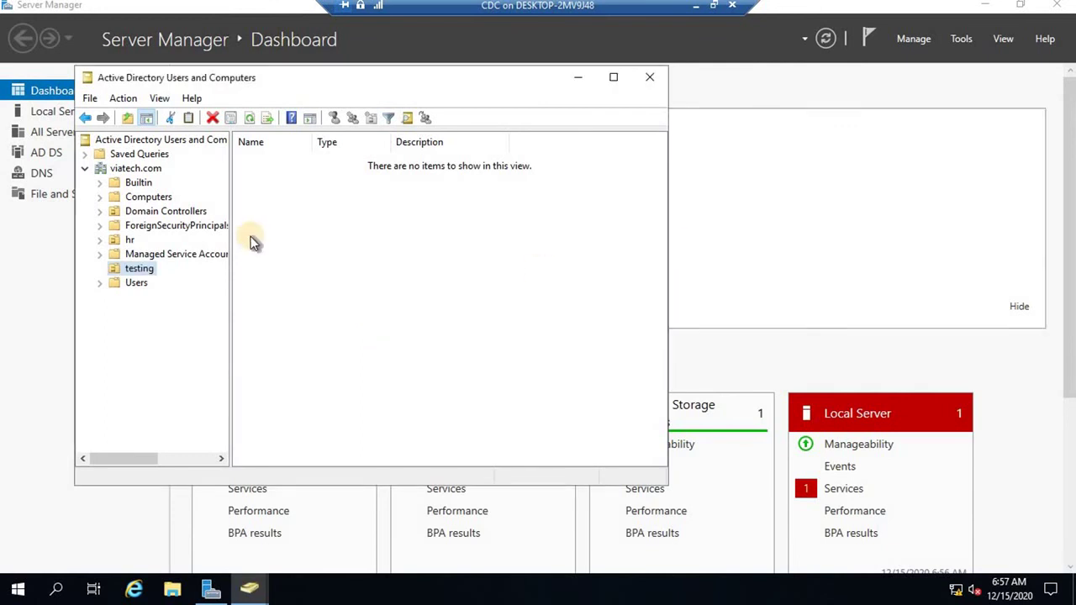
click(135, 171)
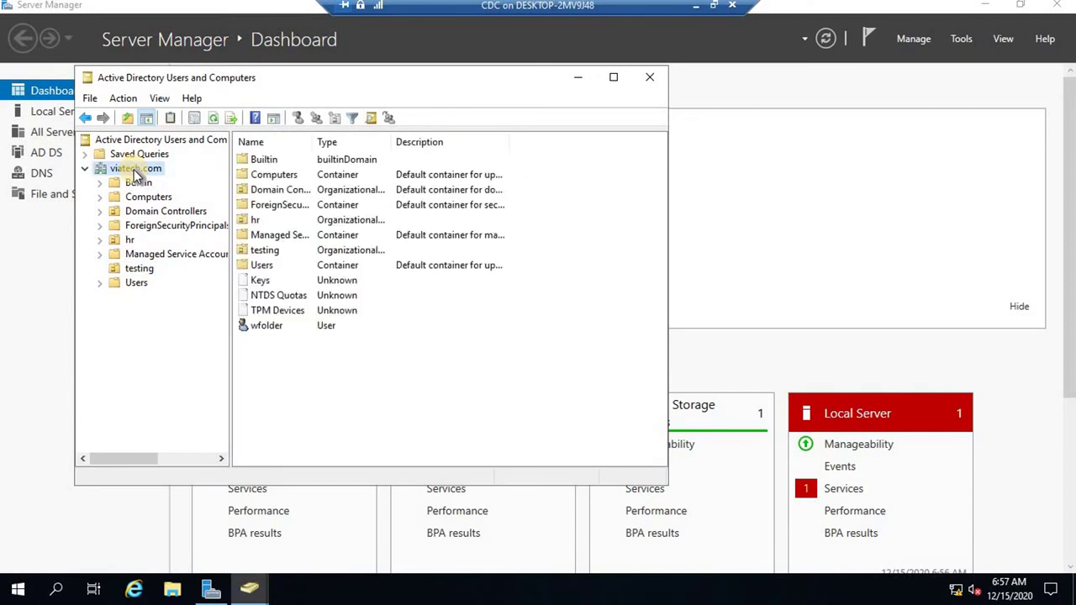
Change the console's domain back to the child domain test.viatech.com.
right_click(134, 174)
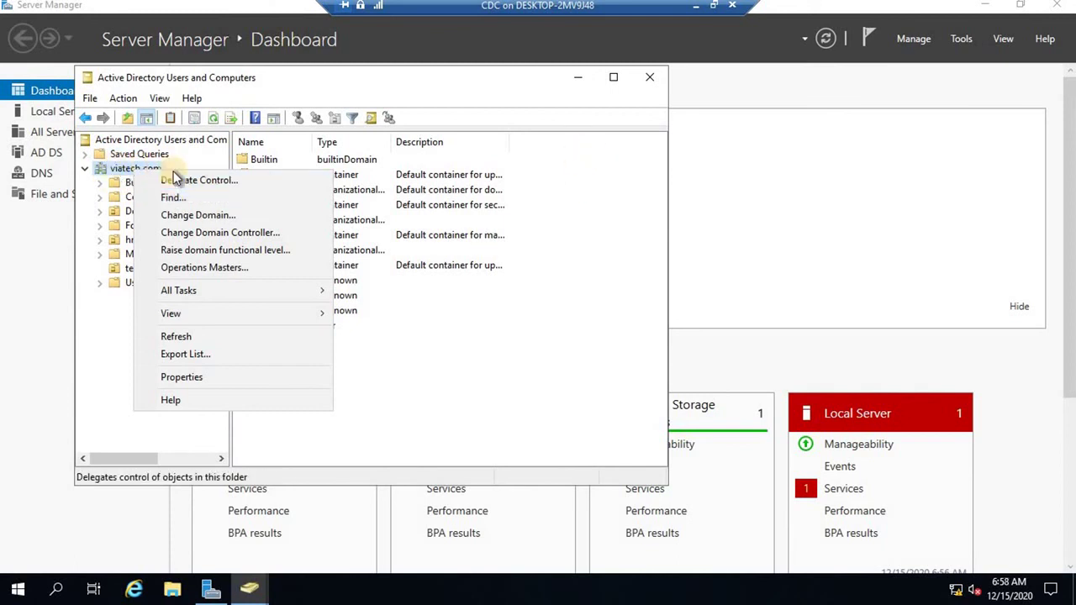
click(218, 216)
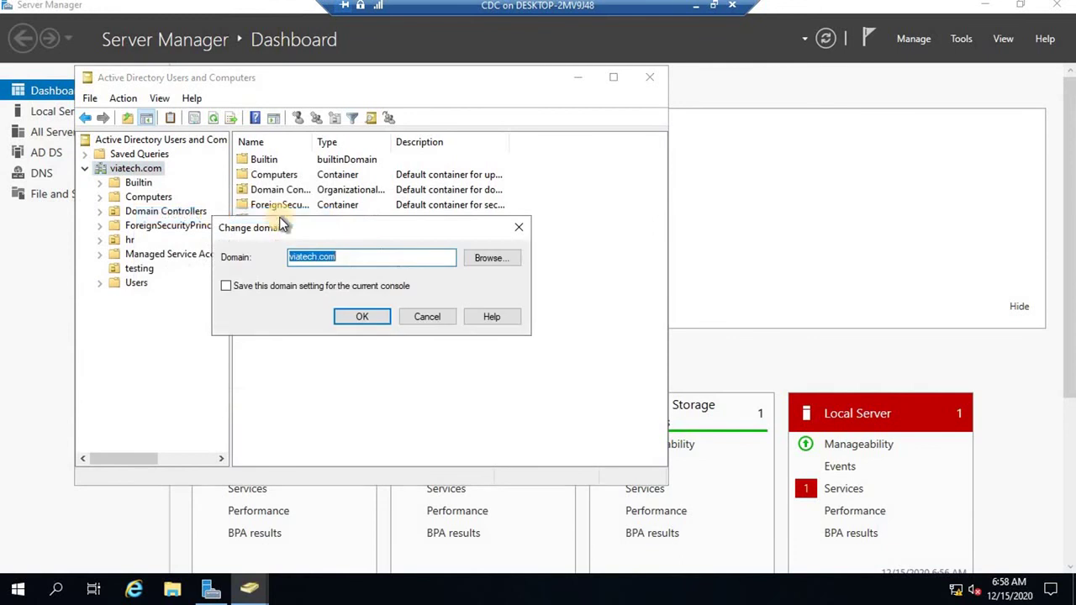
click(493, 258)
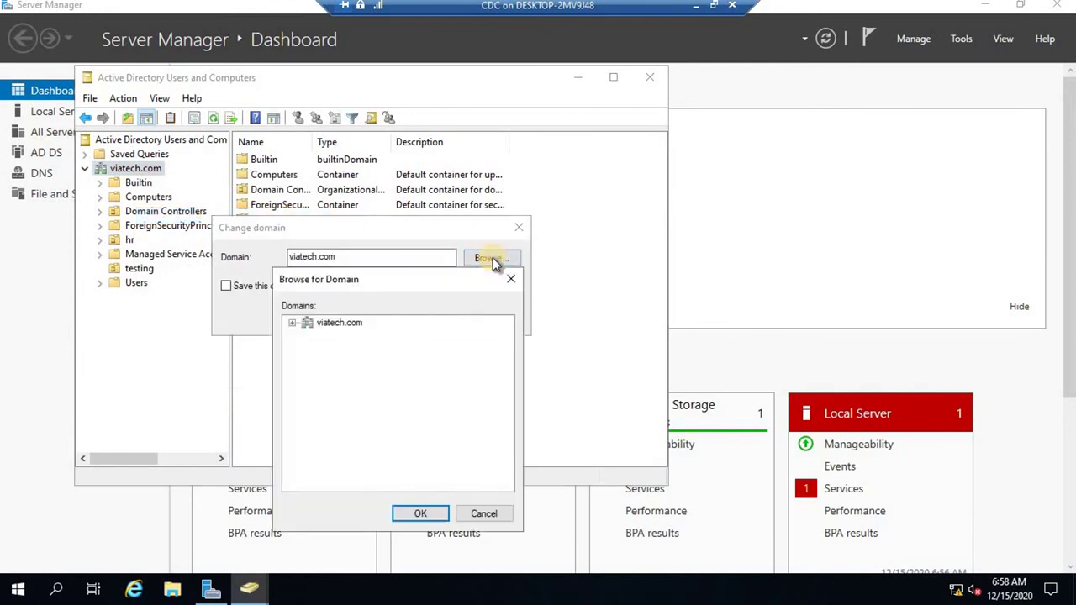
click(307, 326)
click(292, 324)
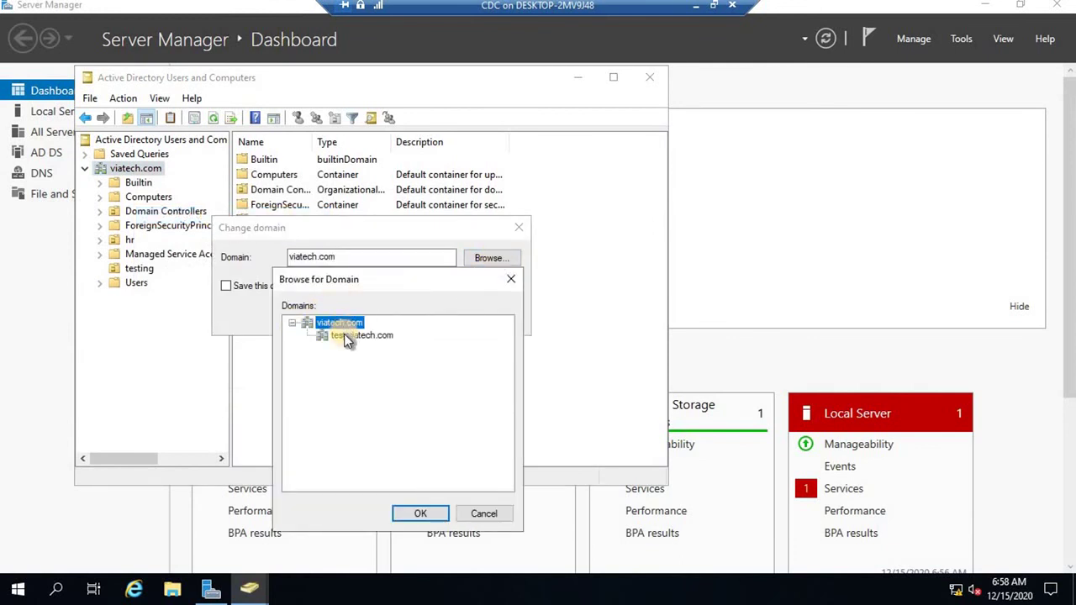
click(353, 336)
click(422, 513)
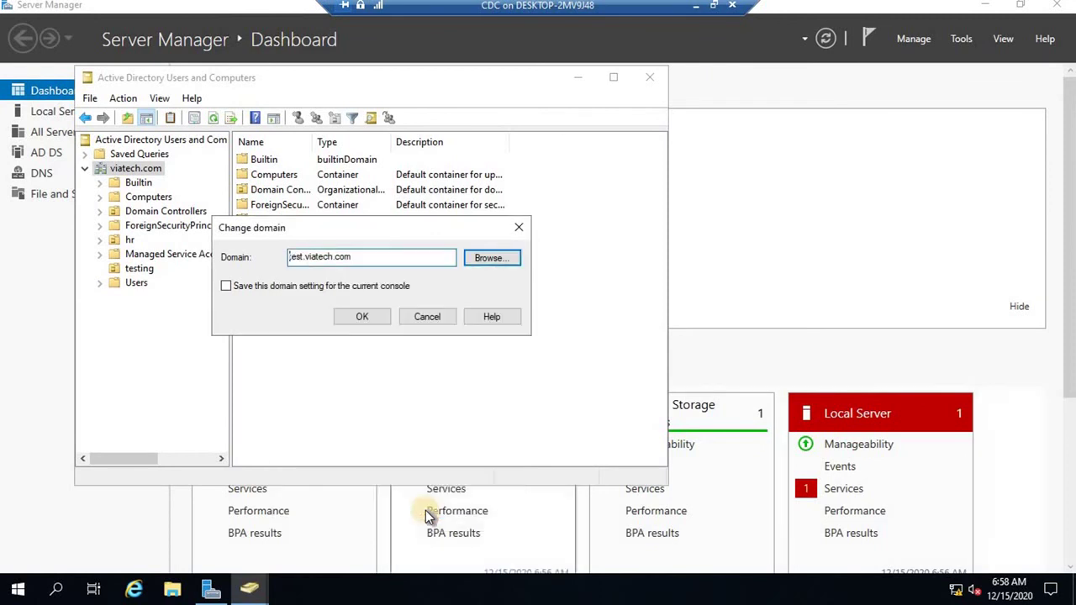
click(359, 323)
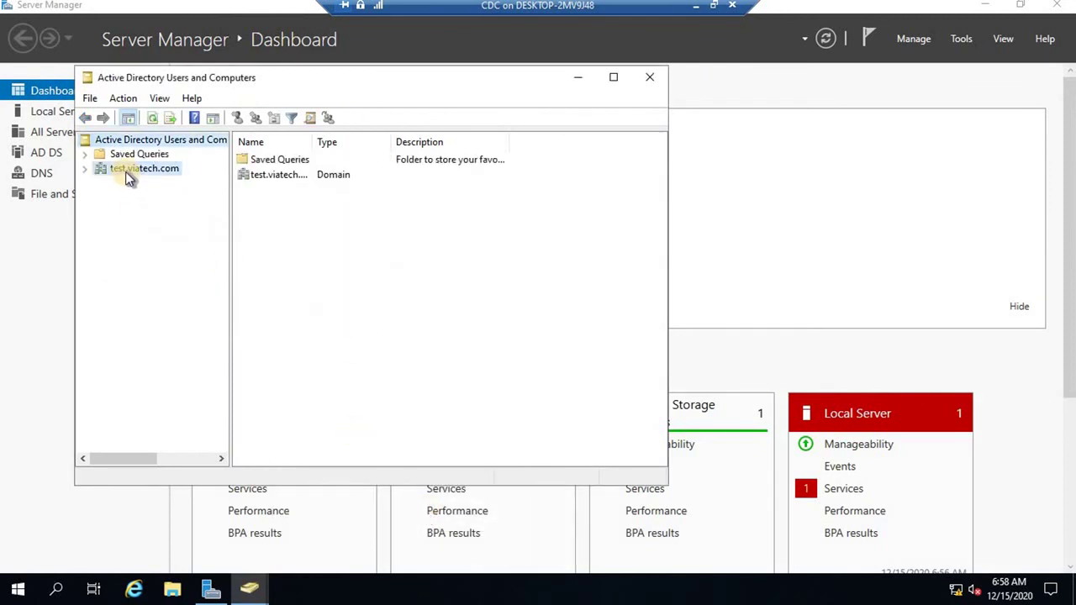
Expand test.viatech.com to list its containers, including fromcdc.
click(127, 172)
click(85, 169)
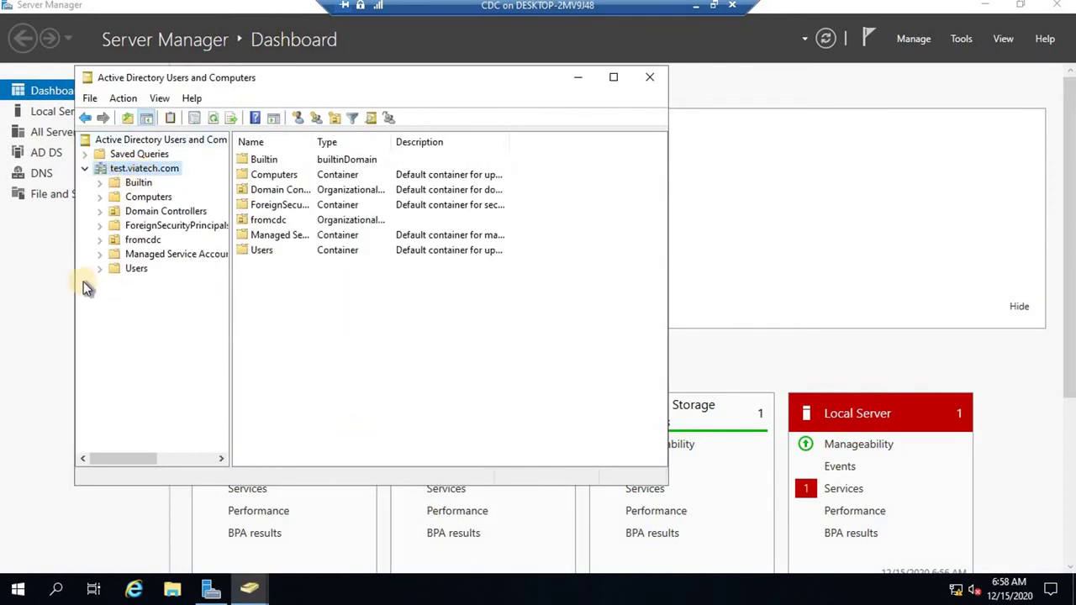
click(960, 39)
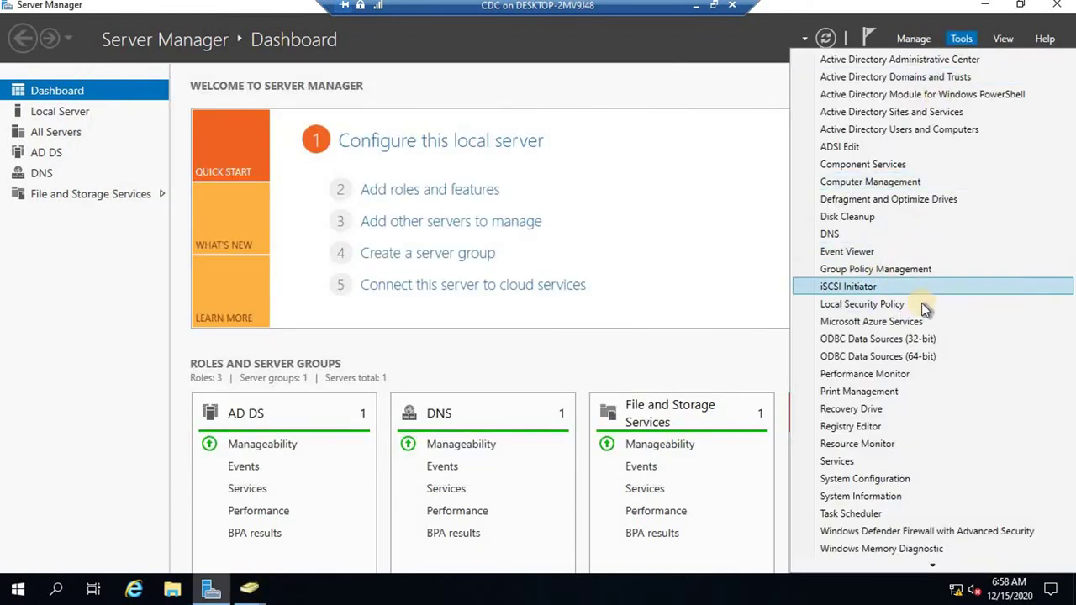
Open Group Policy Management and explore the viatech.com forest, cancelling an Add Forest attempt.
click(876, 268)
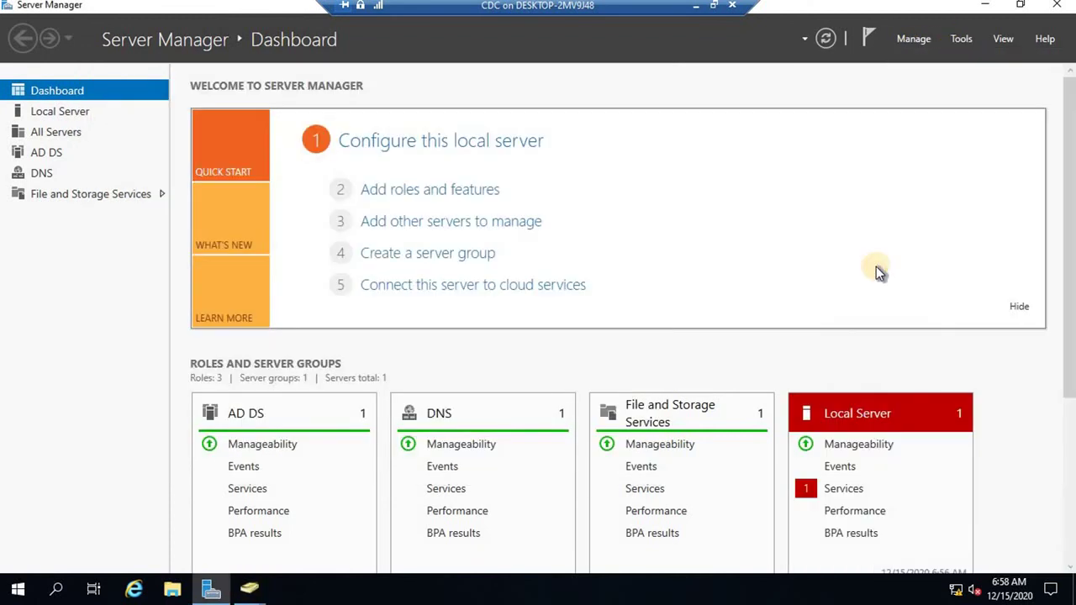
click(425, 183)
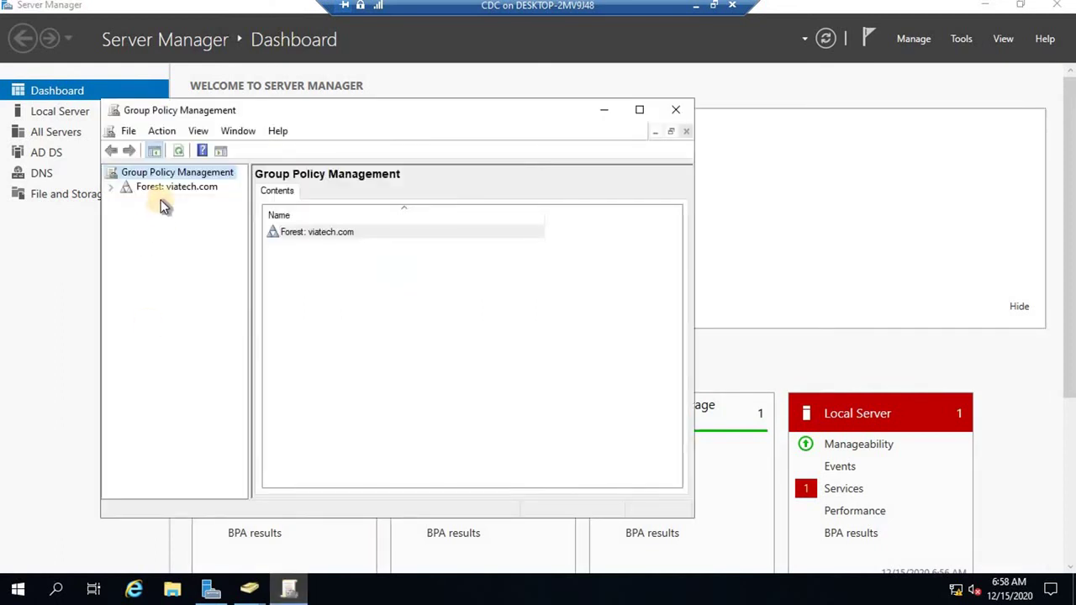
click(160, 189)
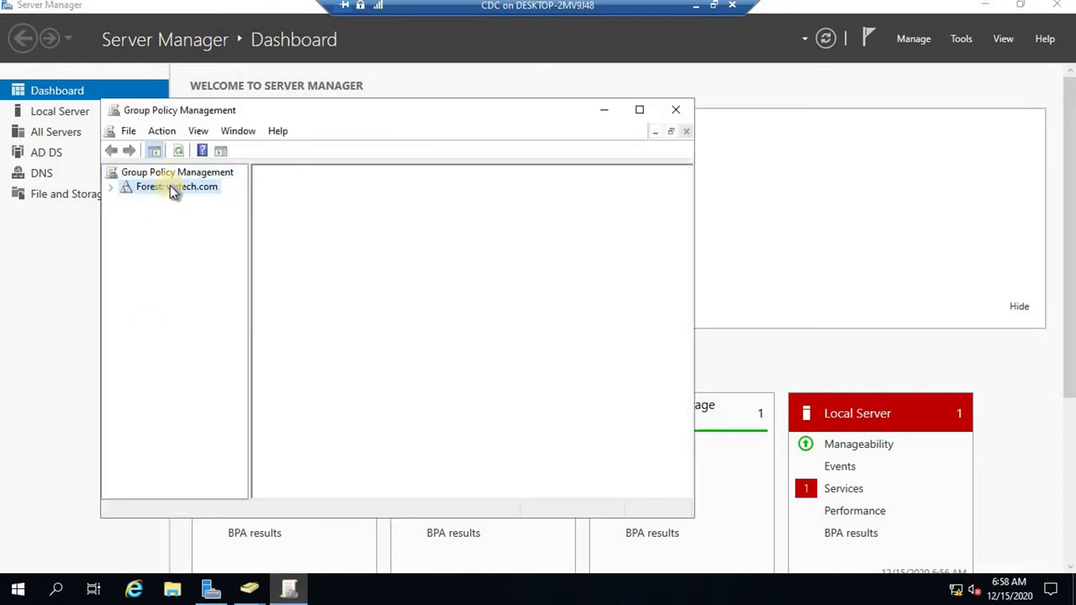
right_click(172, 190)
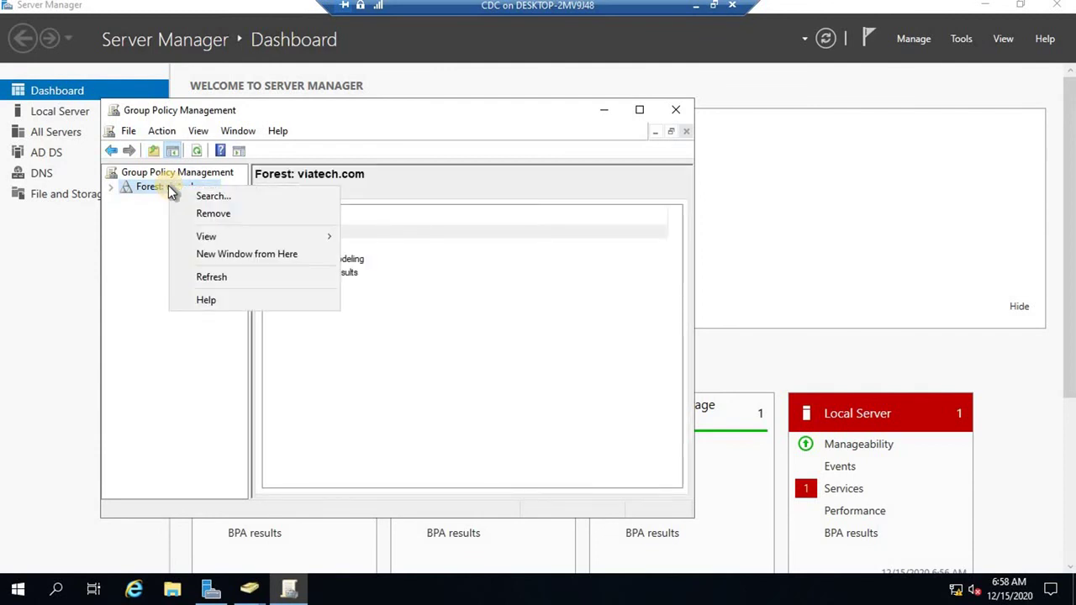
click(126, 194)
click(112, 190)
click(154, 173)
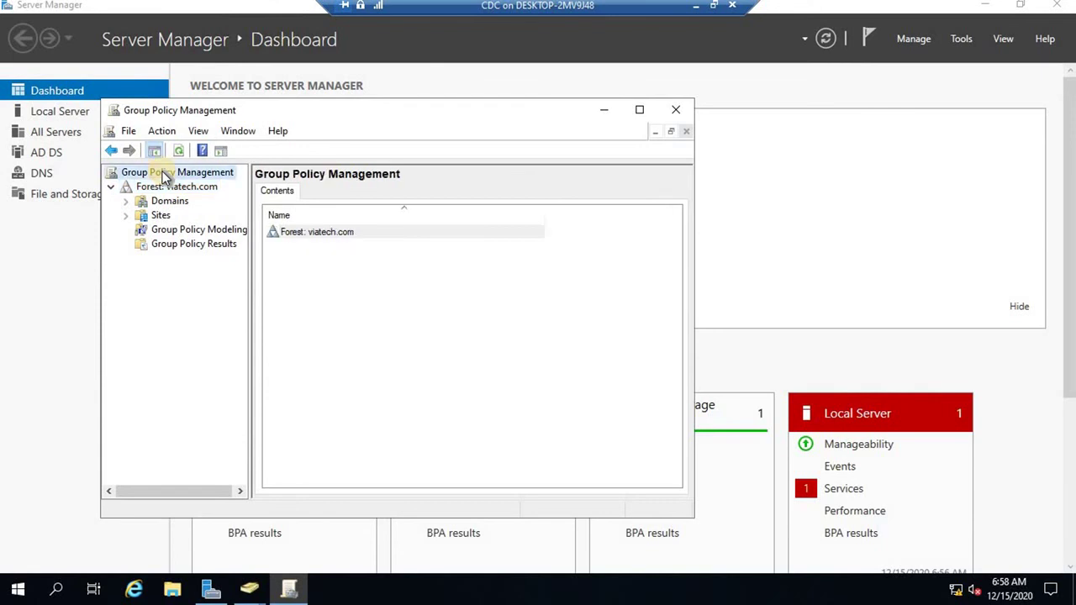
right_click(162, 174)
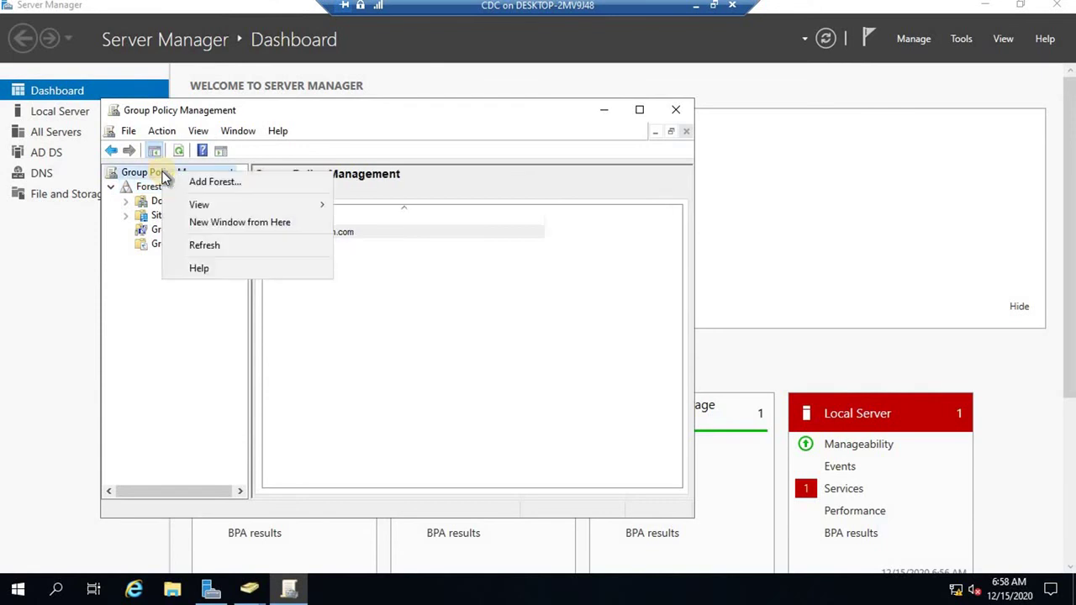
click(220, 182)
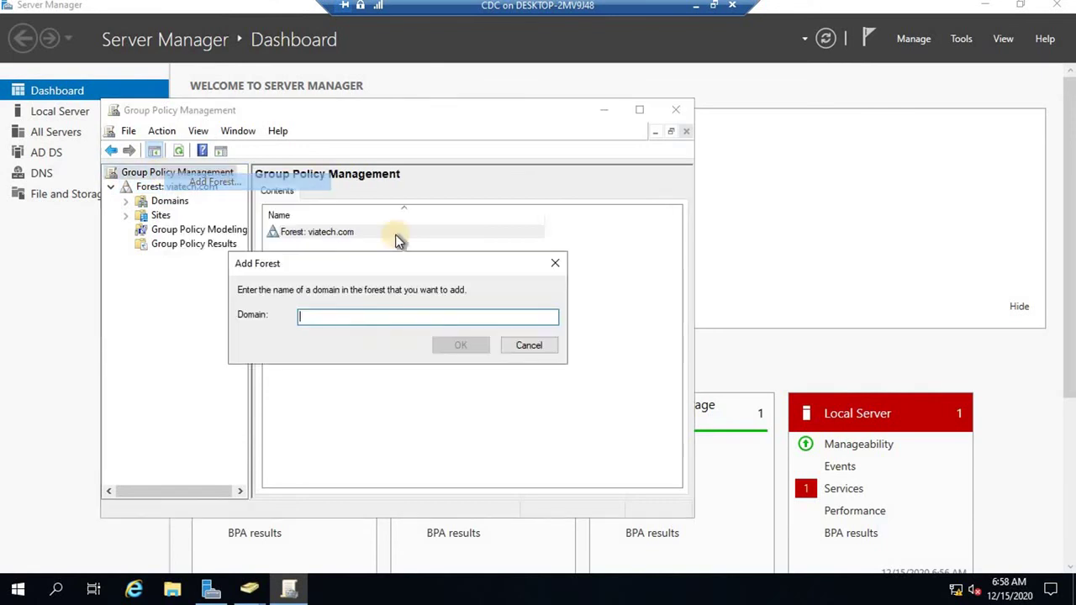
click(527, 345)
Set Show Domains to display viatech.com instead of test.viatech.com.
click(144, 203)
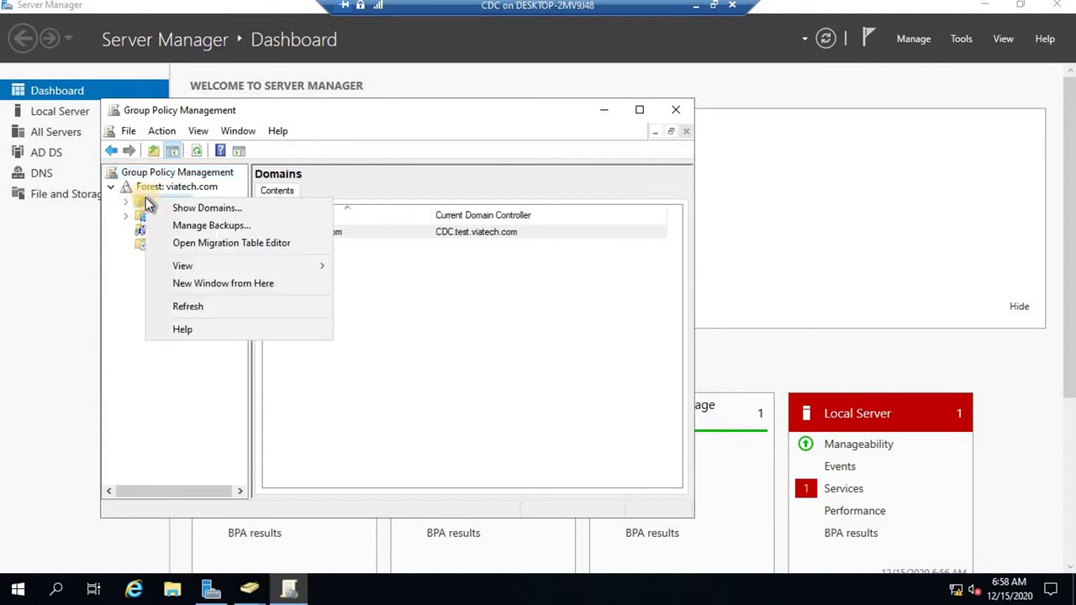
click(212, 210)
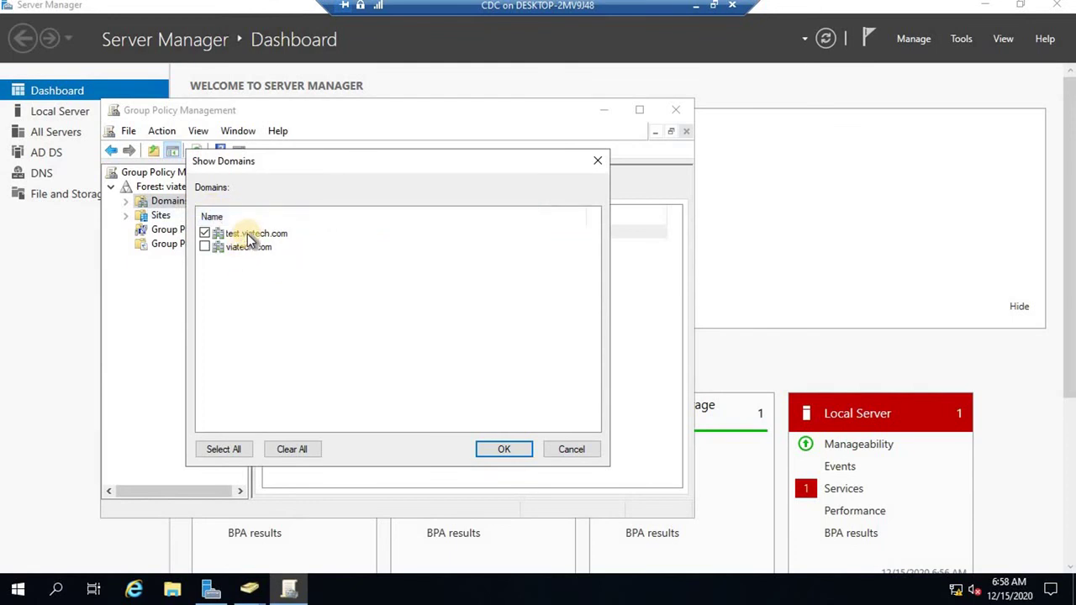
click(250, 235)
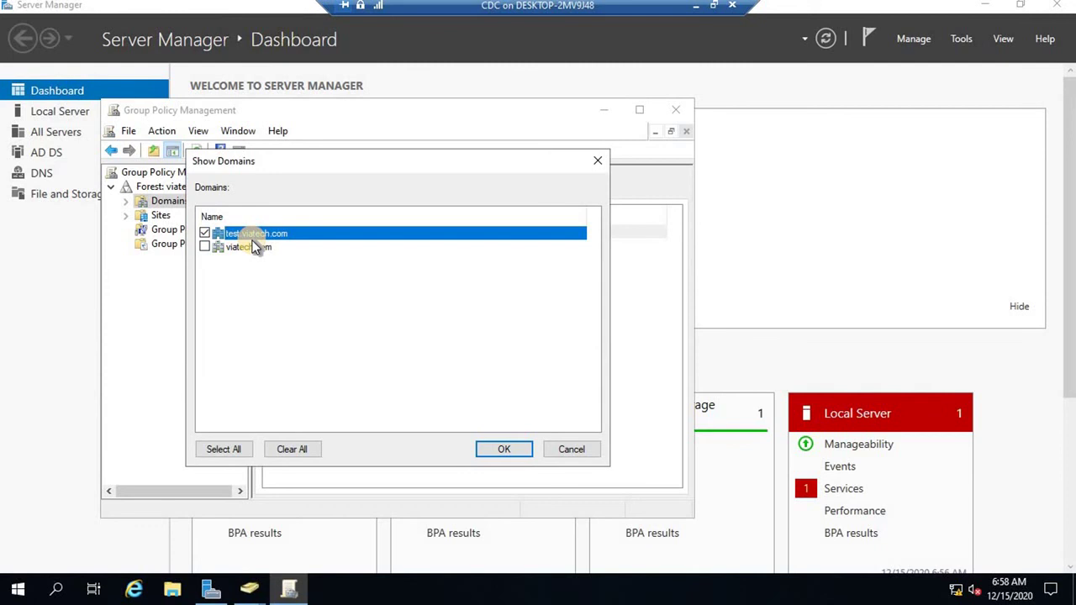
click(205, 232)
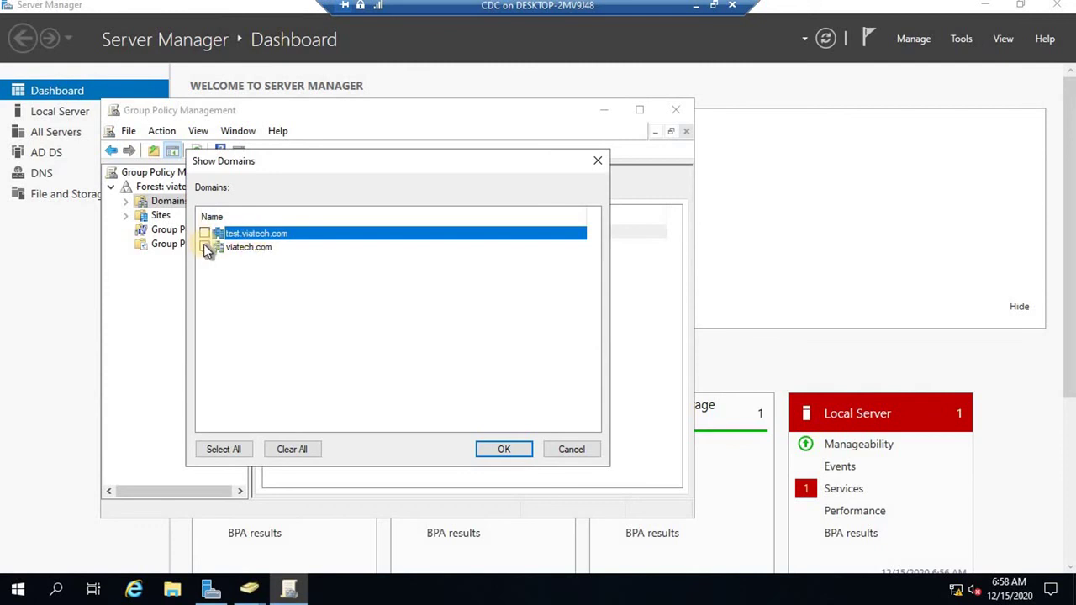
click(502, 451)
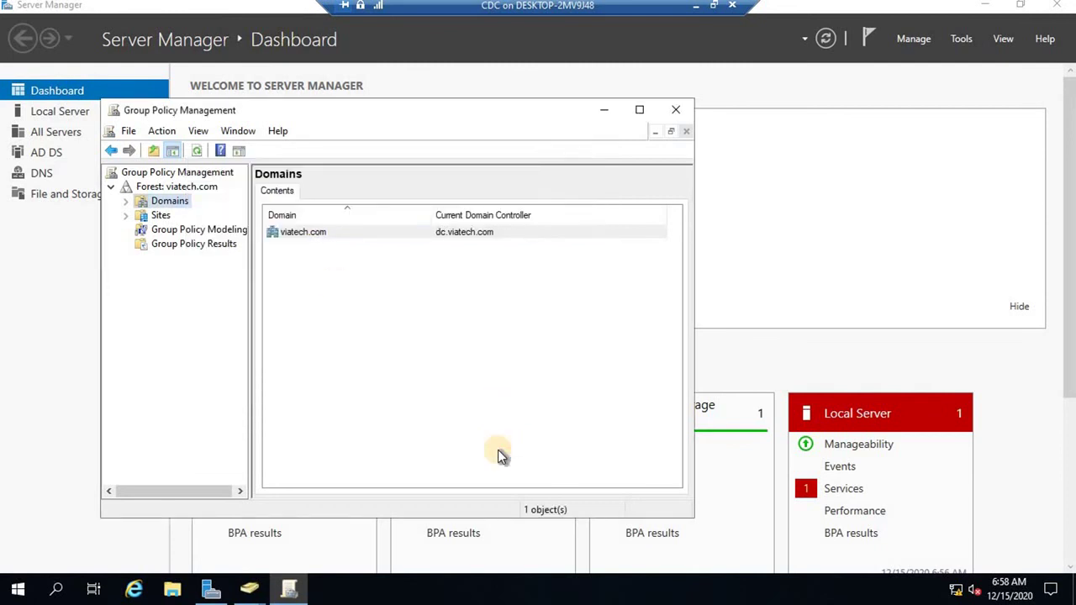
Expand Domains > viatech.com, view its Status page with dc.viatech.com, then close Group Policy Management.
double_click(141, 202)
click(140, 215)
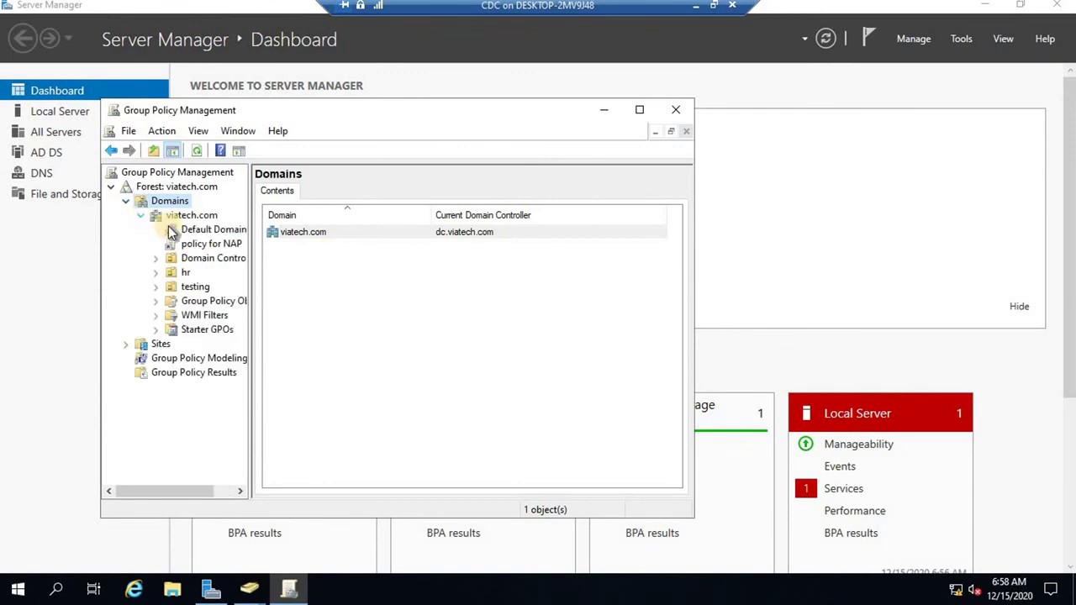
click(179, 217)
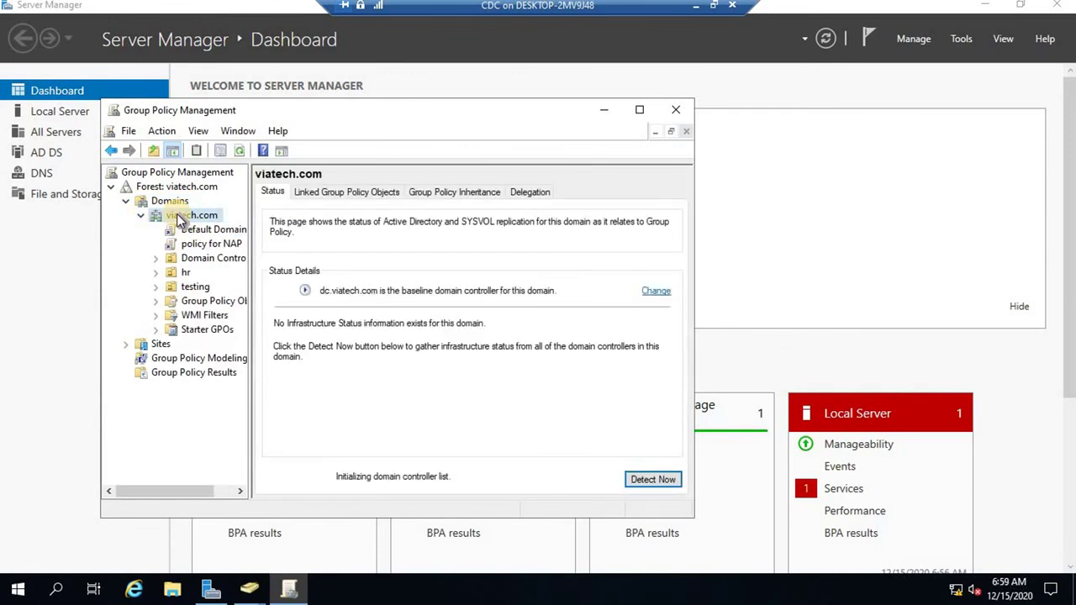
right_click(179, 217)
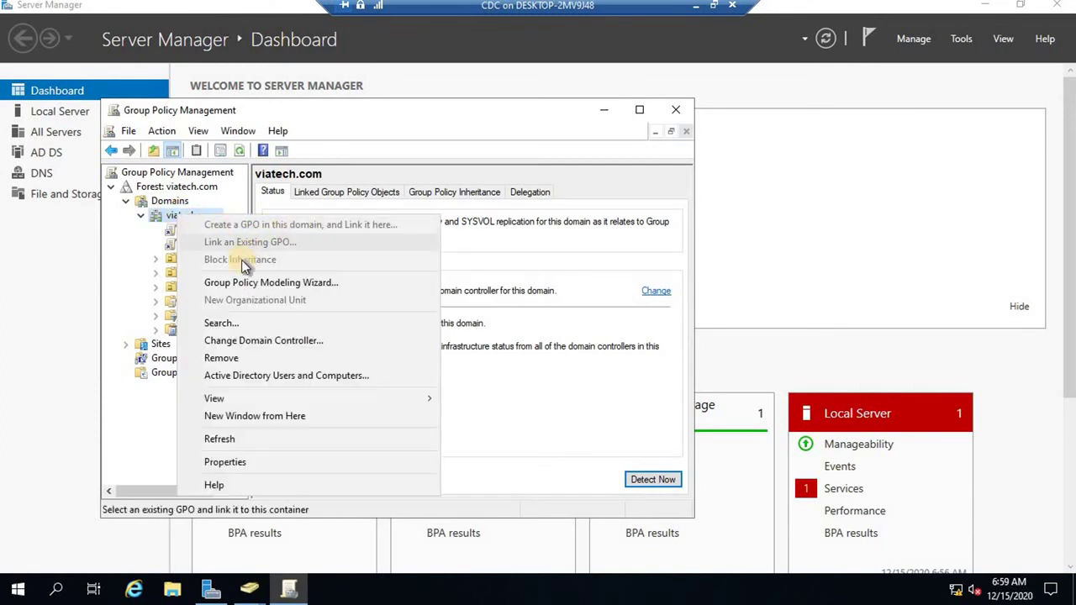
click(131, 249)
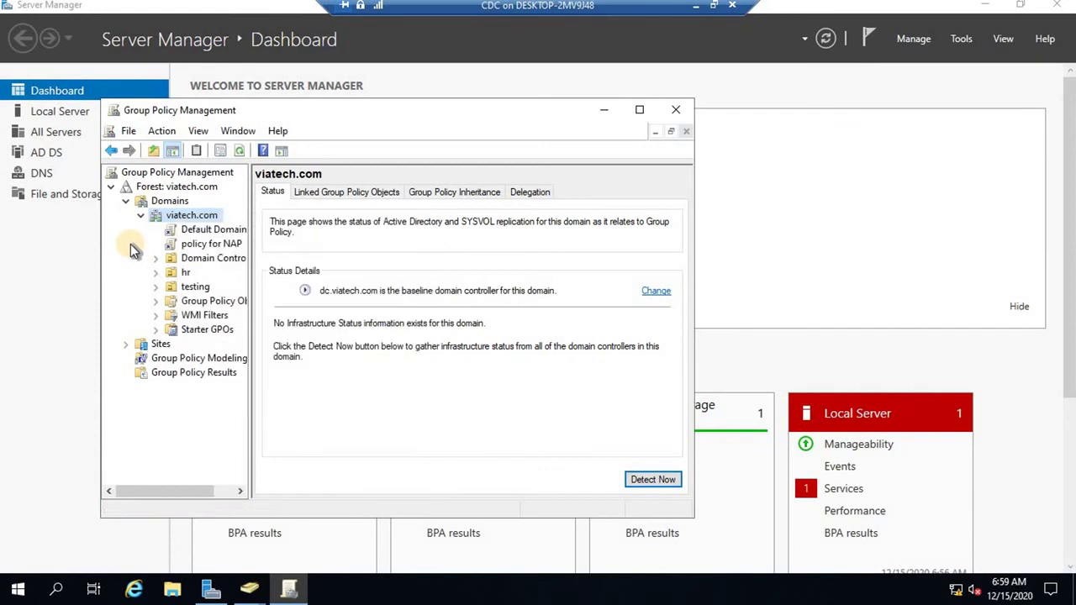
click(682, 114)
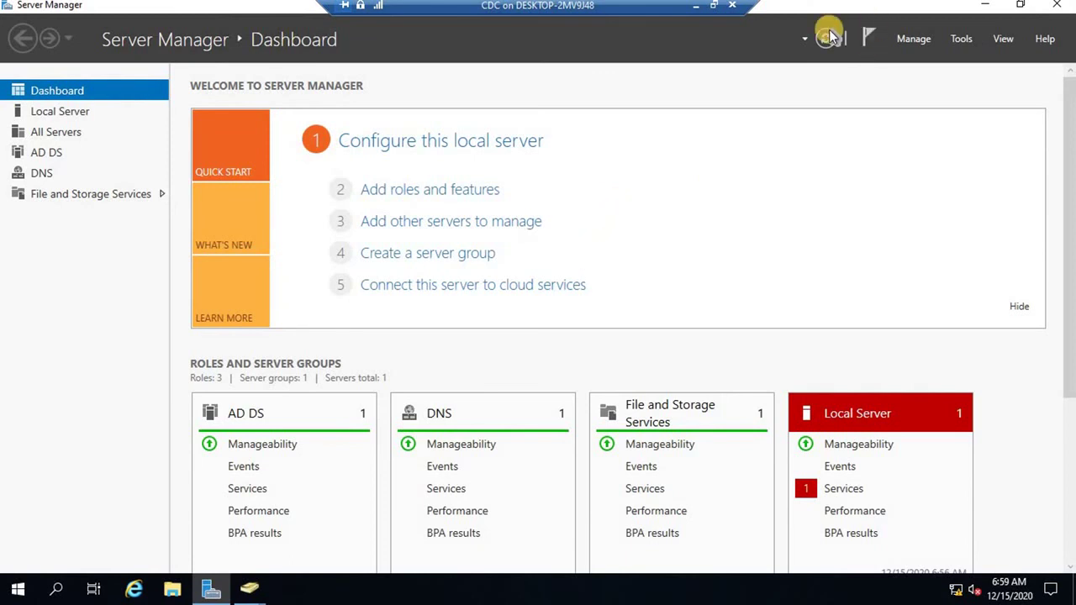
Minimize Server Manager, close Active Directory Users and Computers with Alt+F4, and minimize the remote session.
click(985, 5)
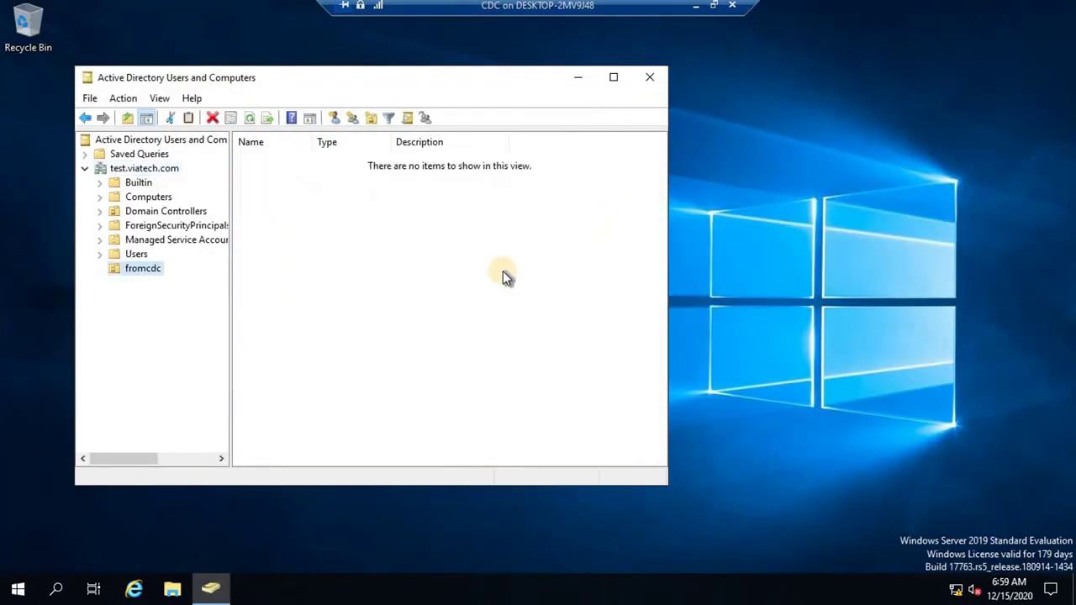
key(alt+F4)
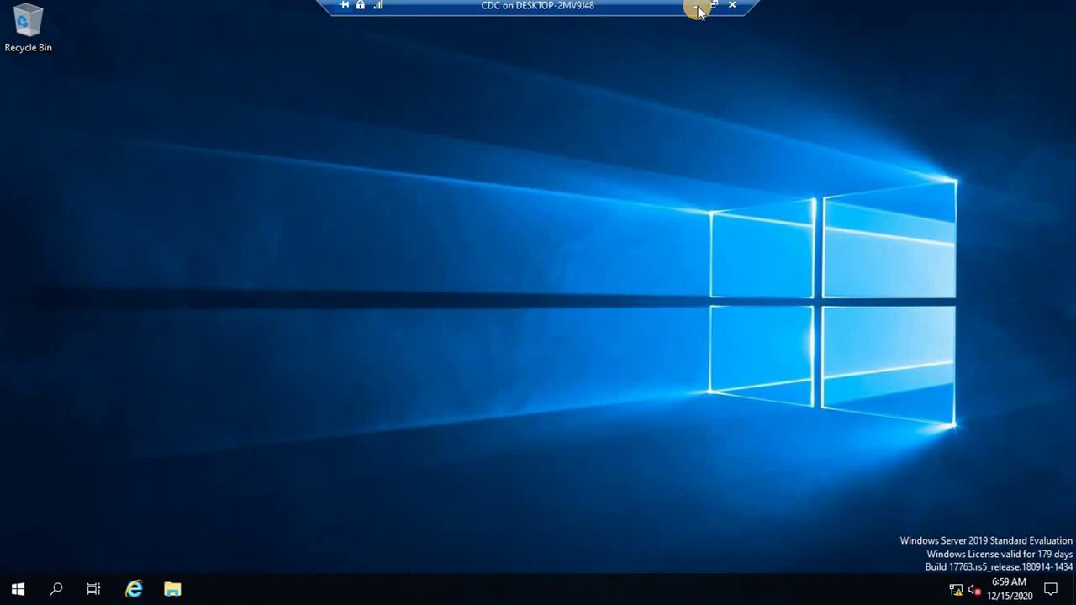
click(697, 6)
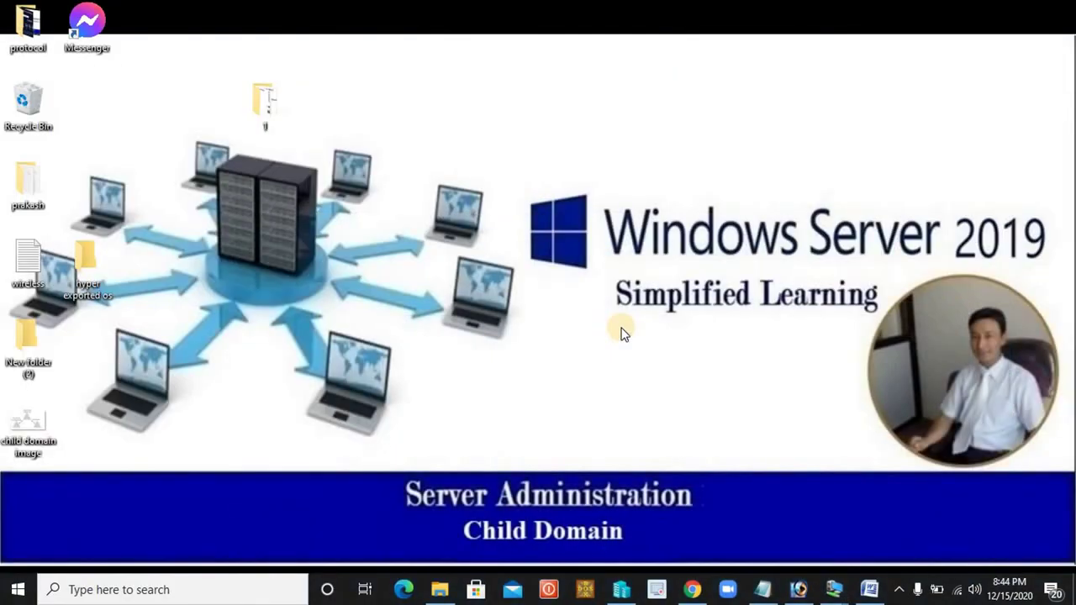